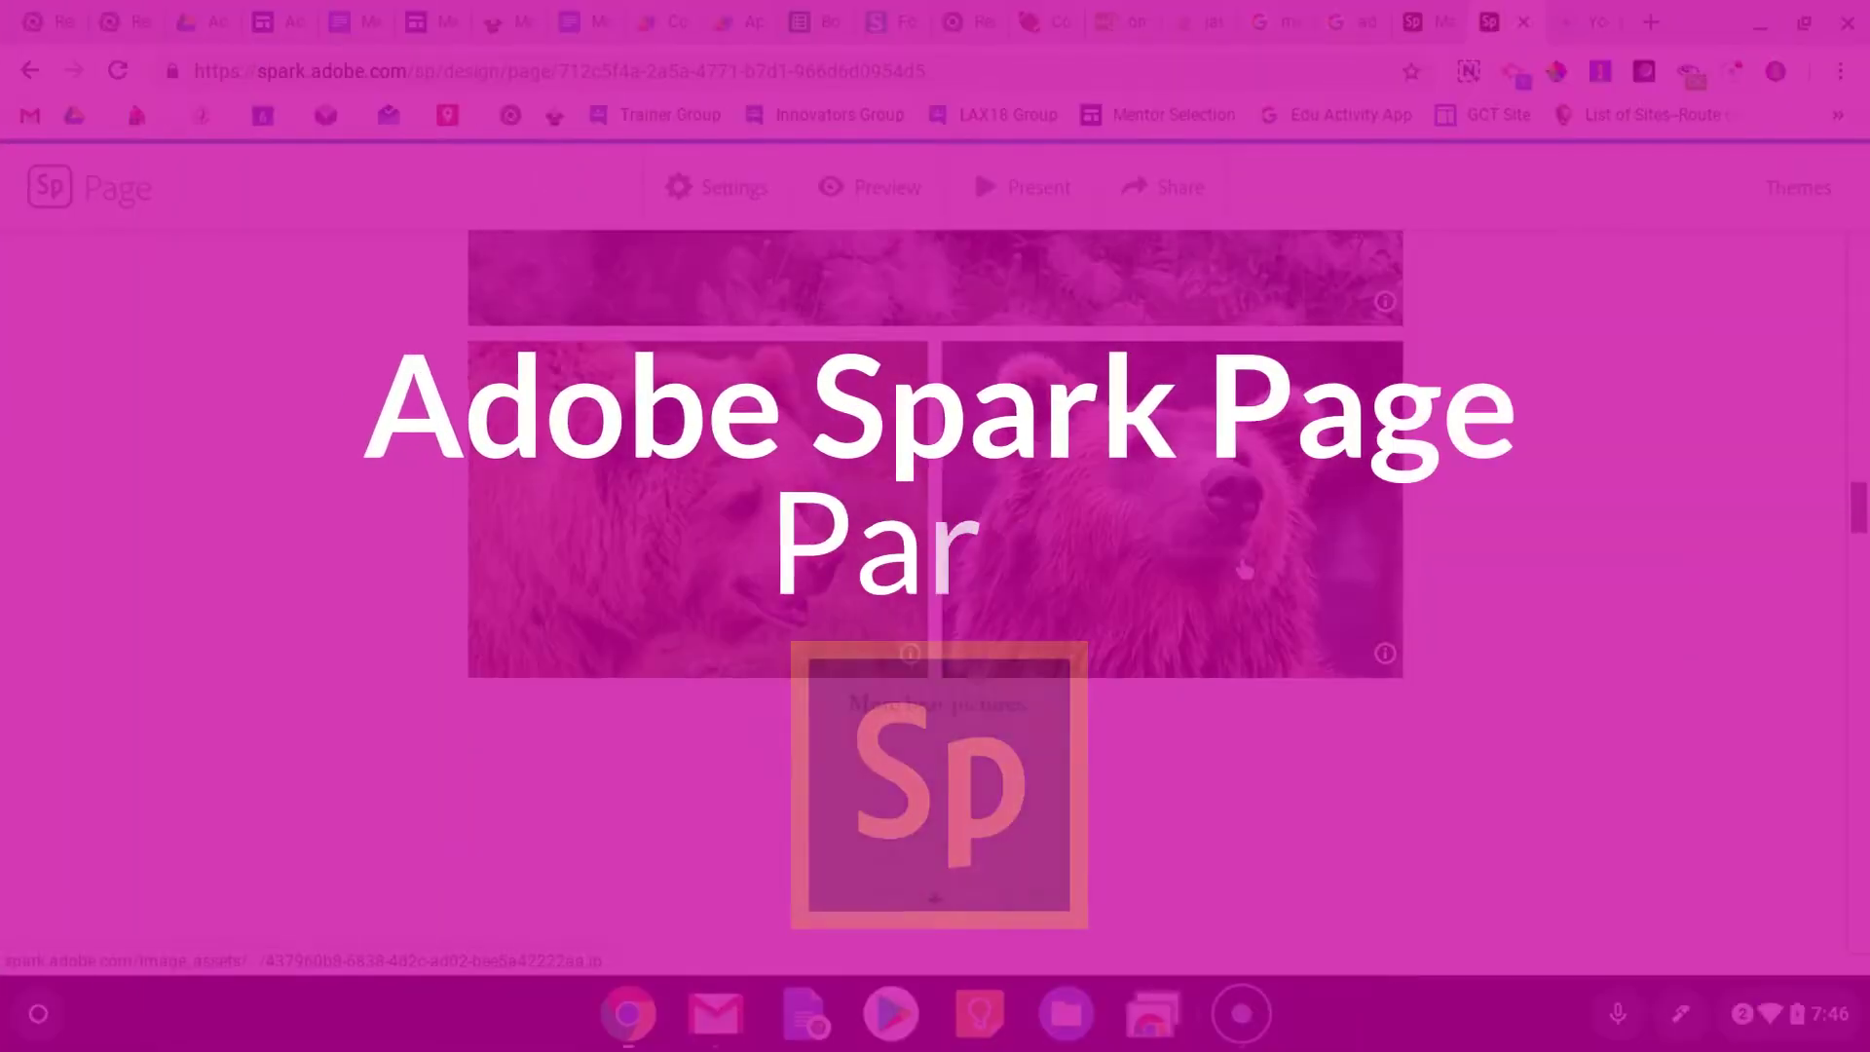
Step: Open the bear page's Project settings, showing the header and footer option switched on
scroll(1246, 492, up, 10)
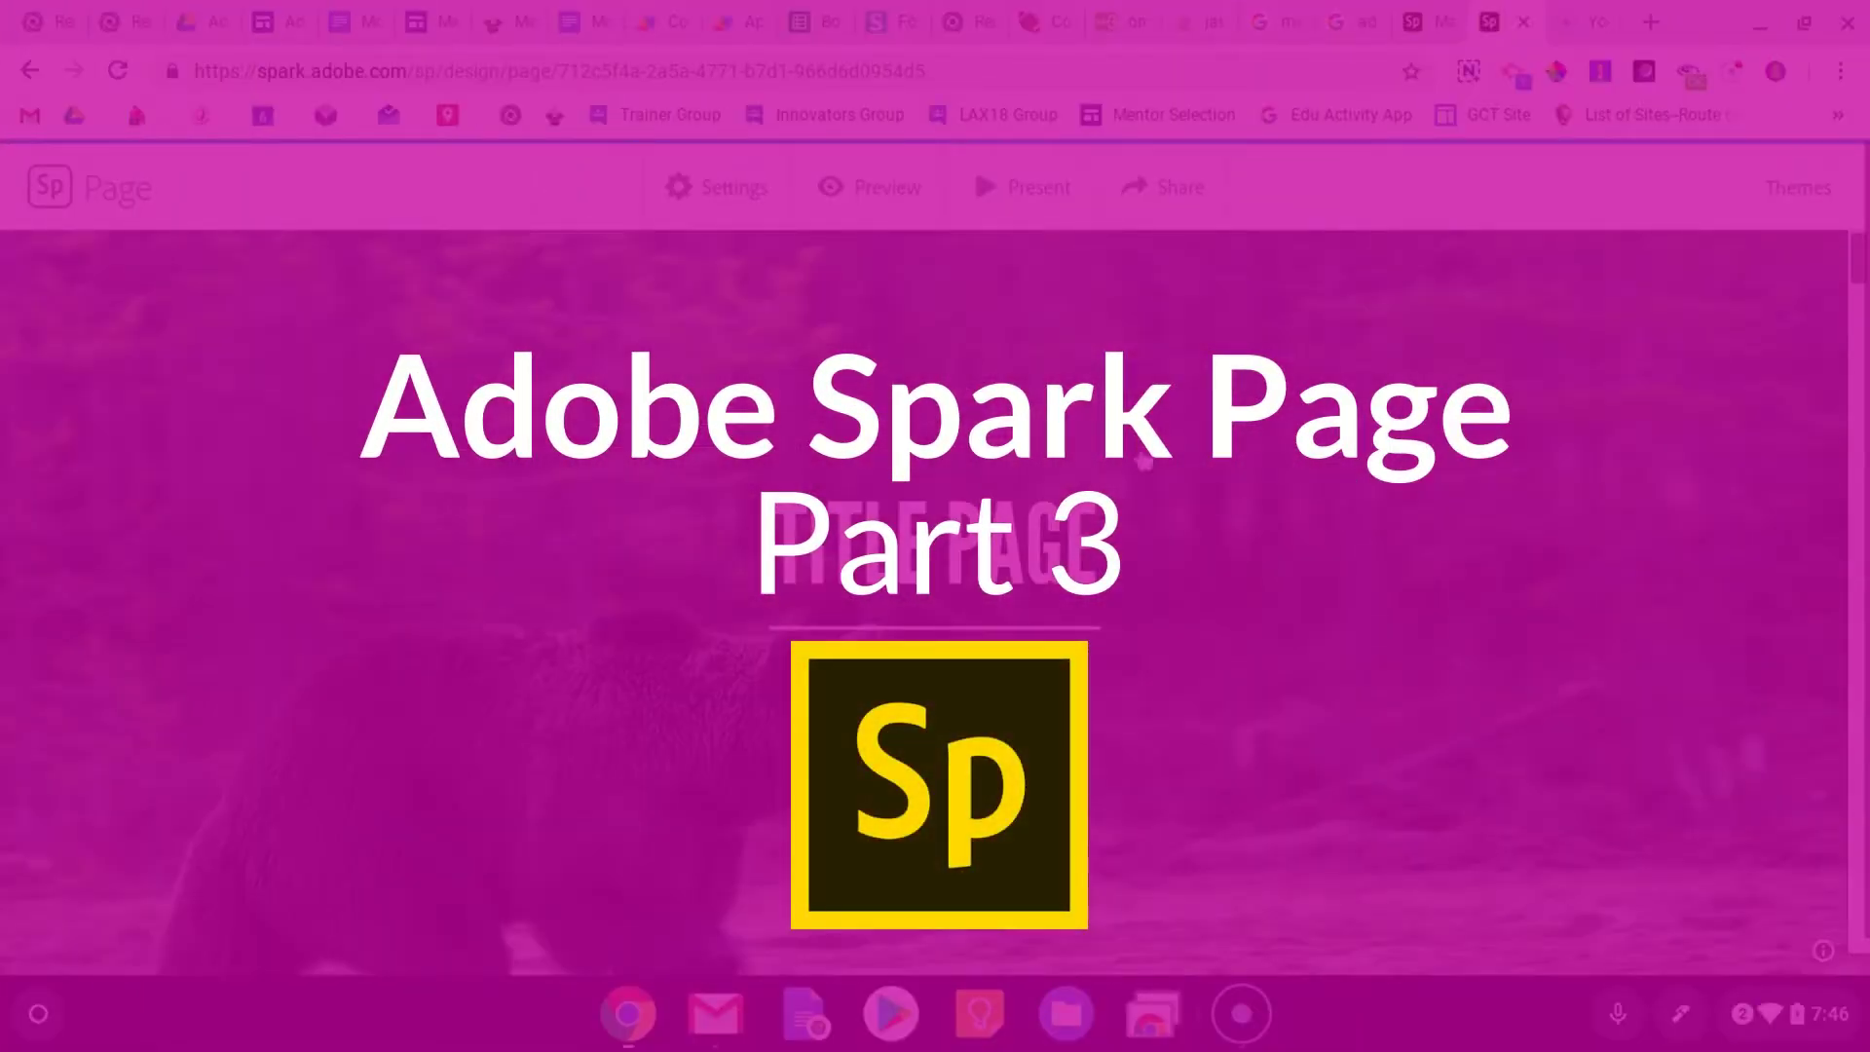
click(674, 220)
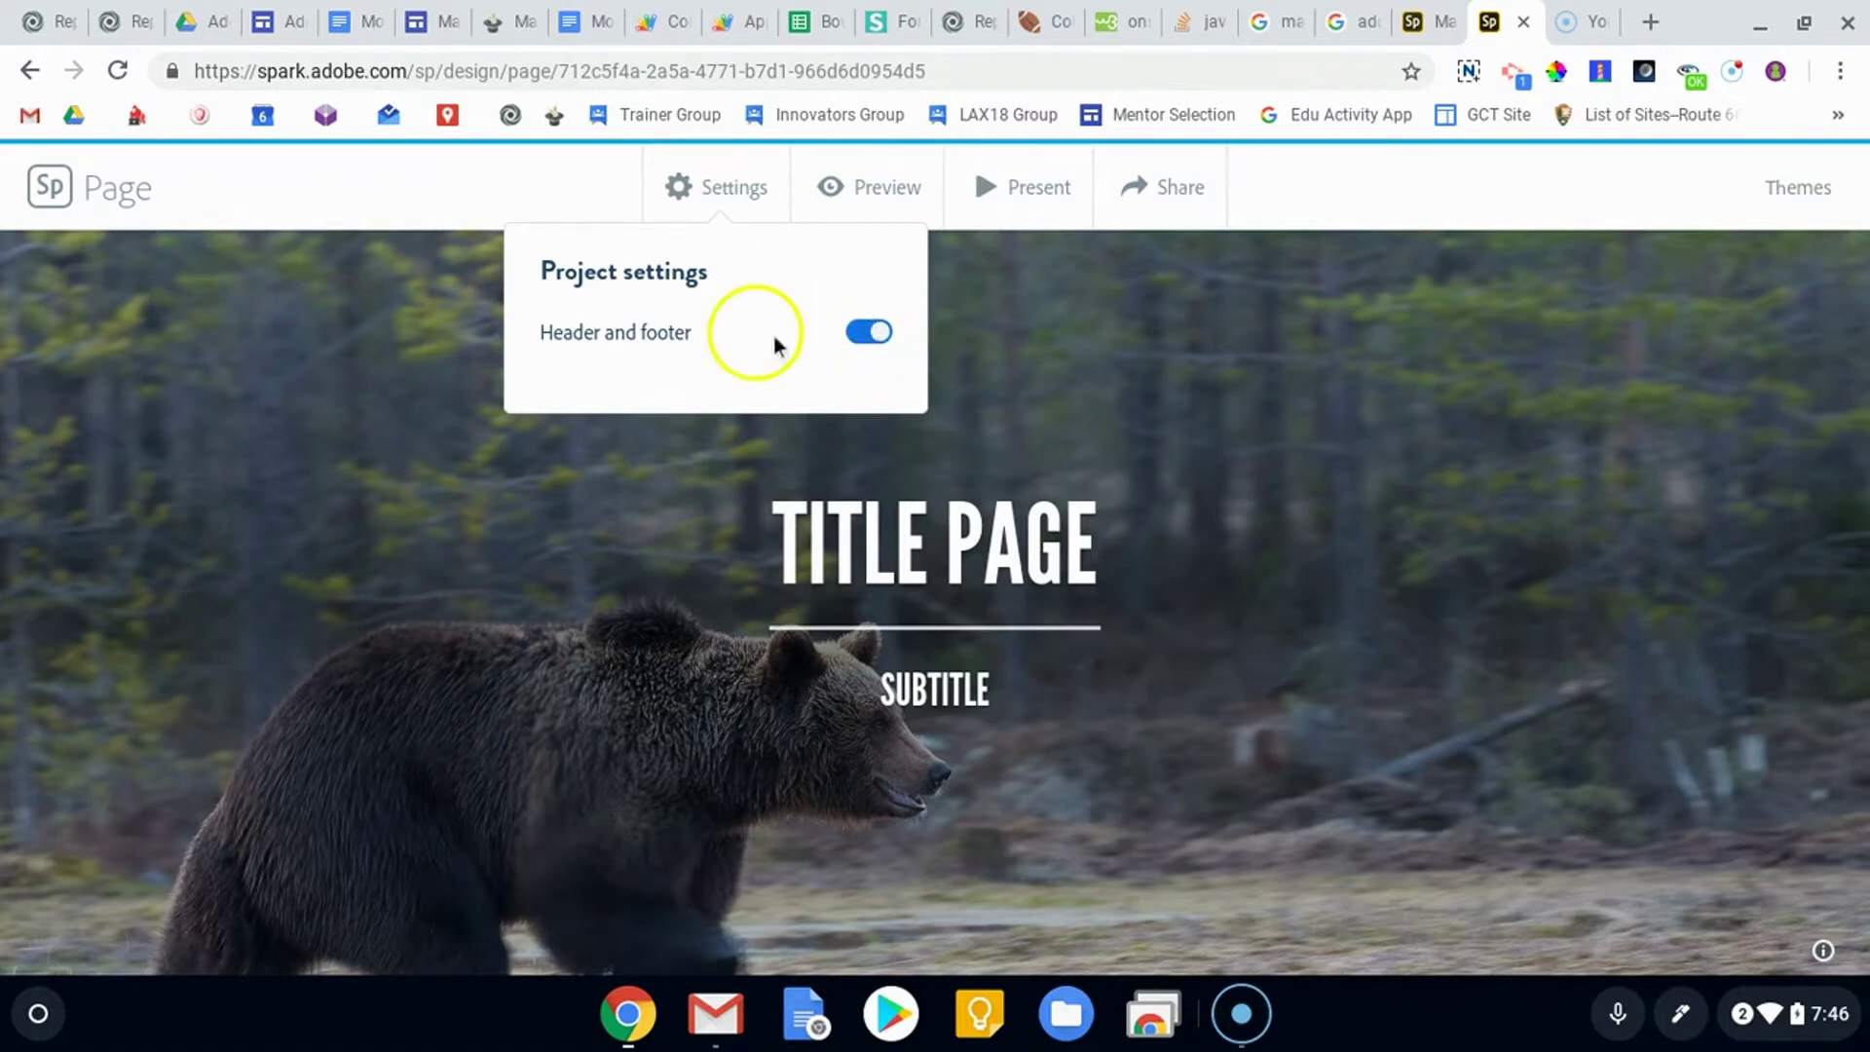
Step: Toggle the header and footer option, dismiss the logo upgrade card, and close Project settings
click(877, 335)
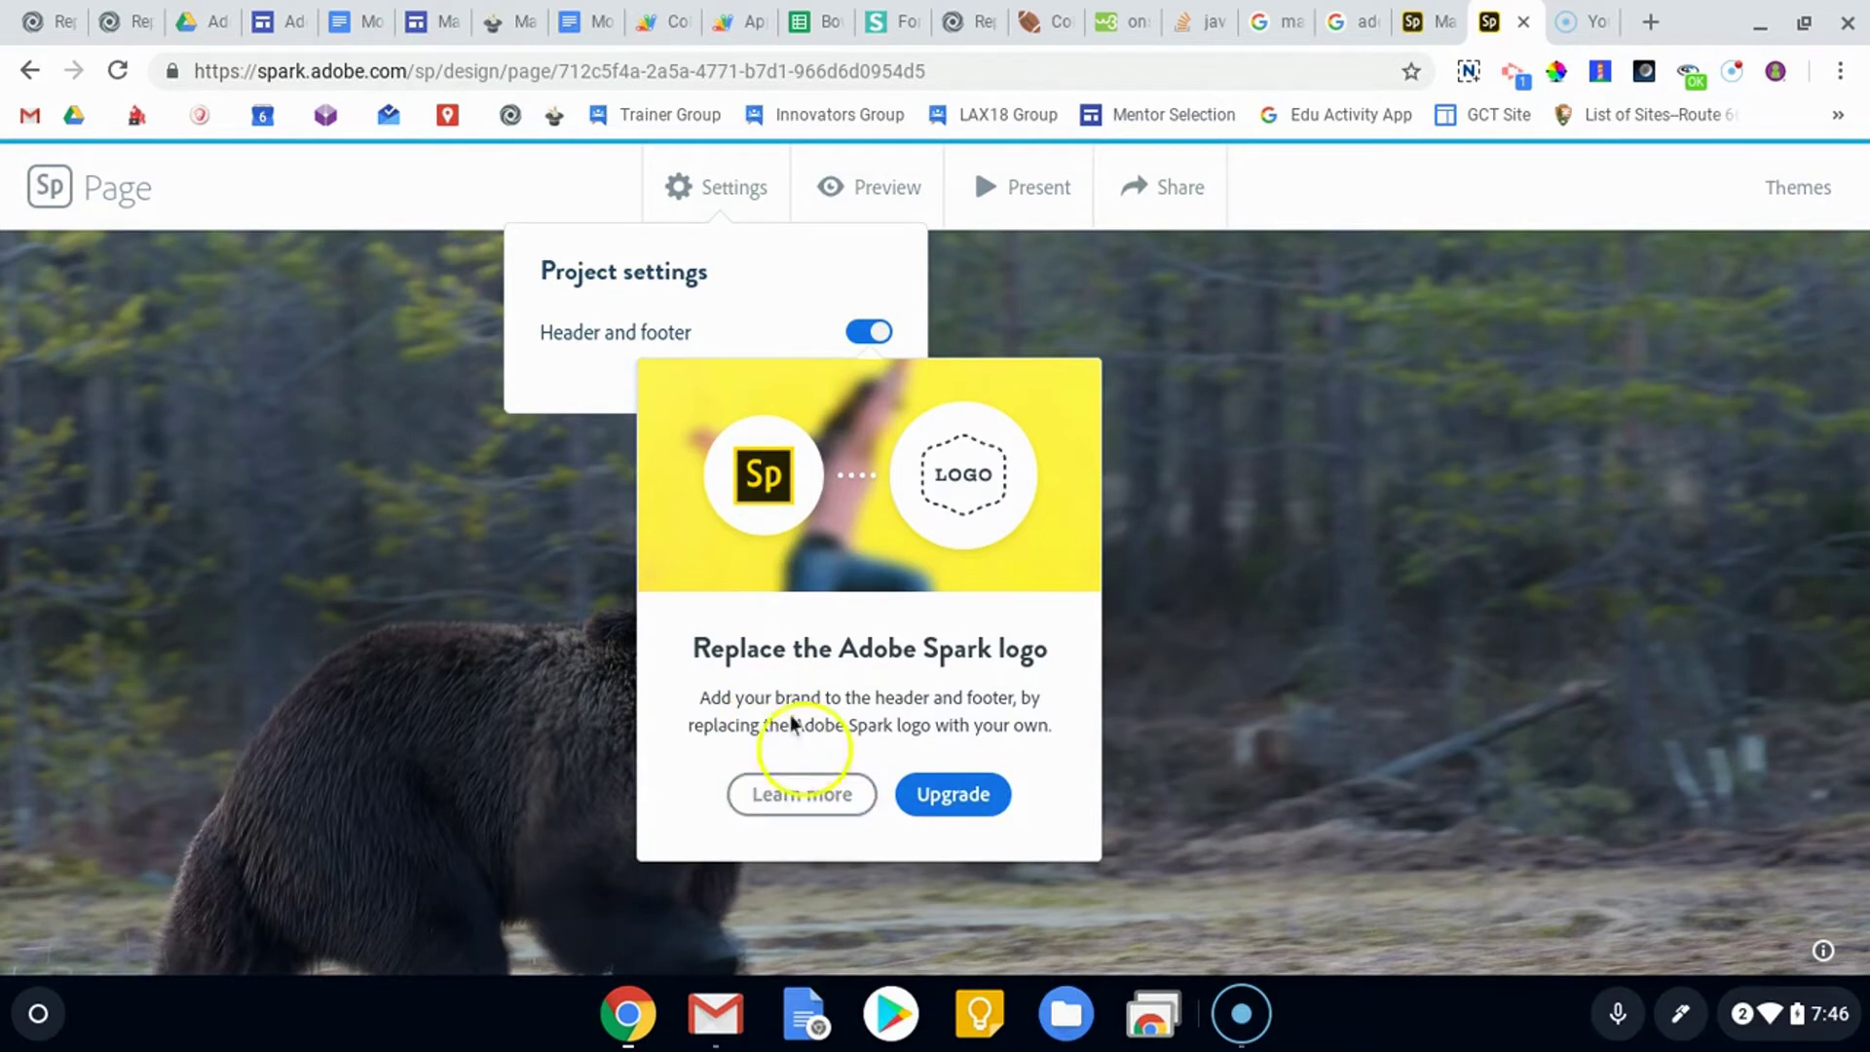
click(969, 297)
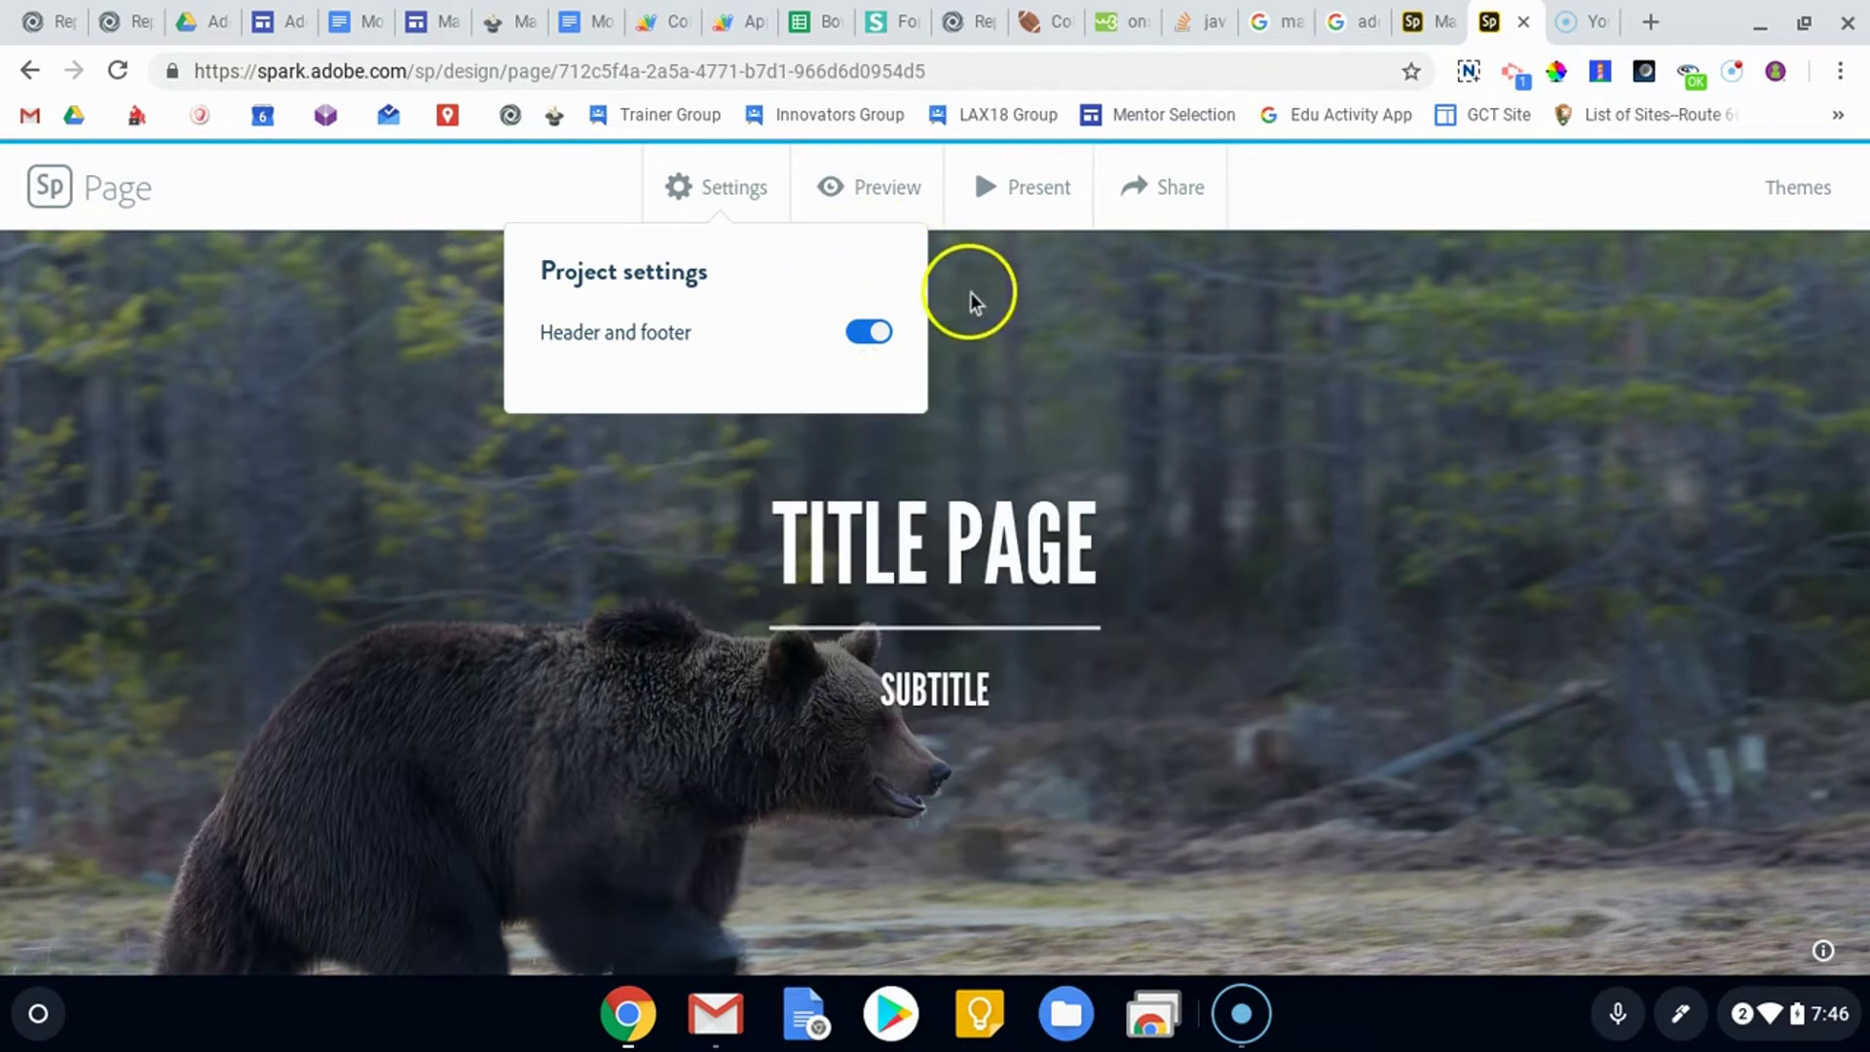
click(857, 497)
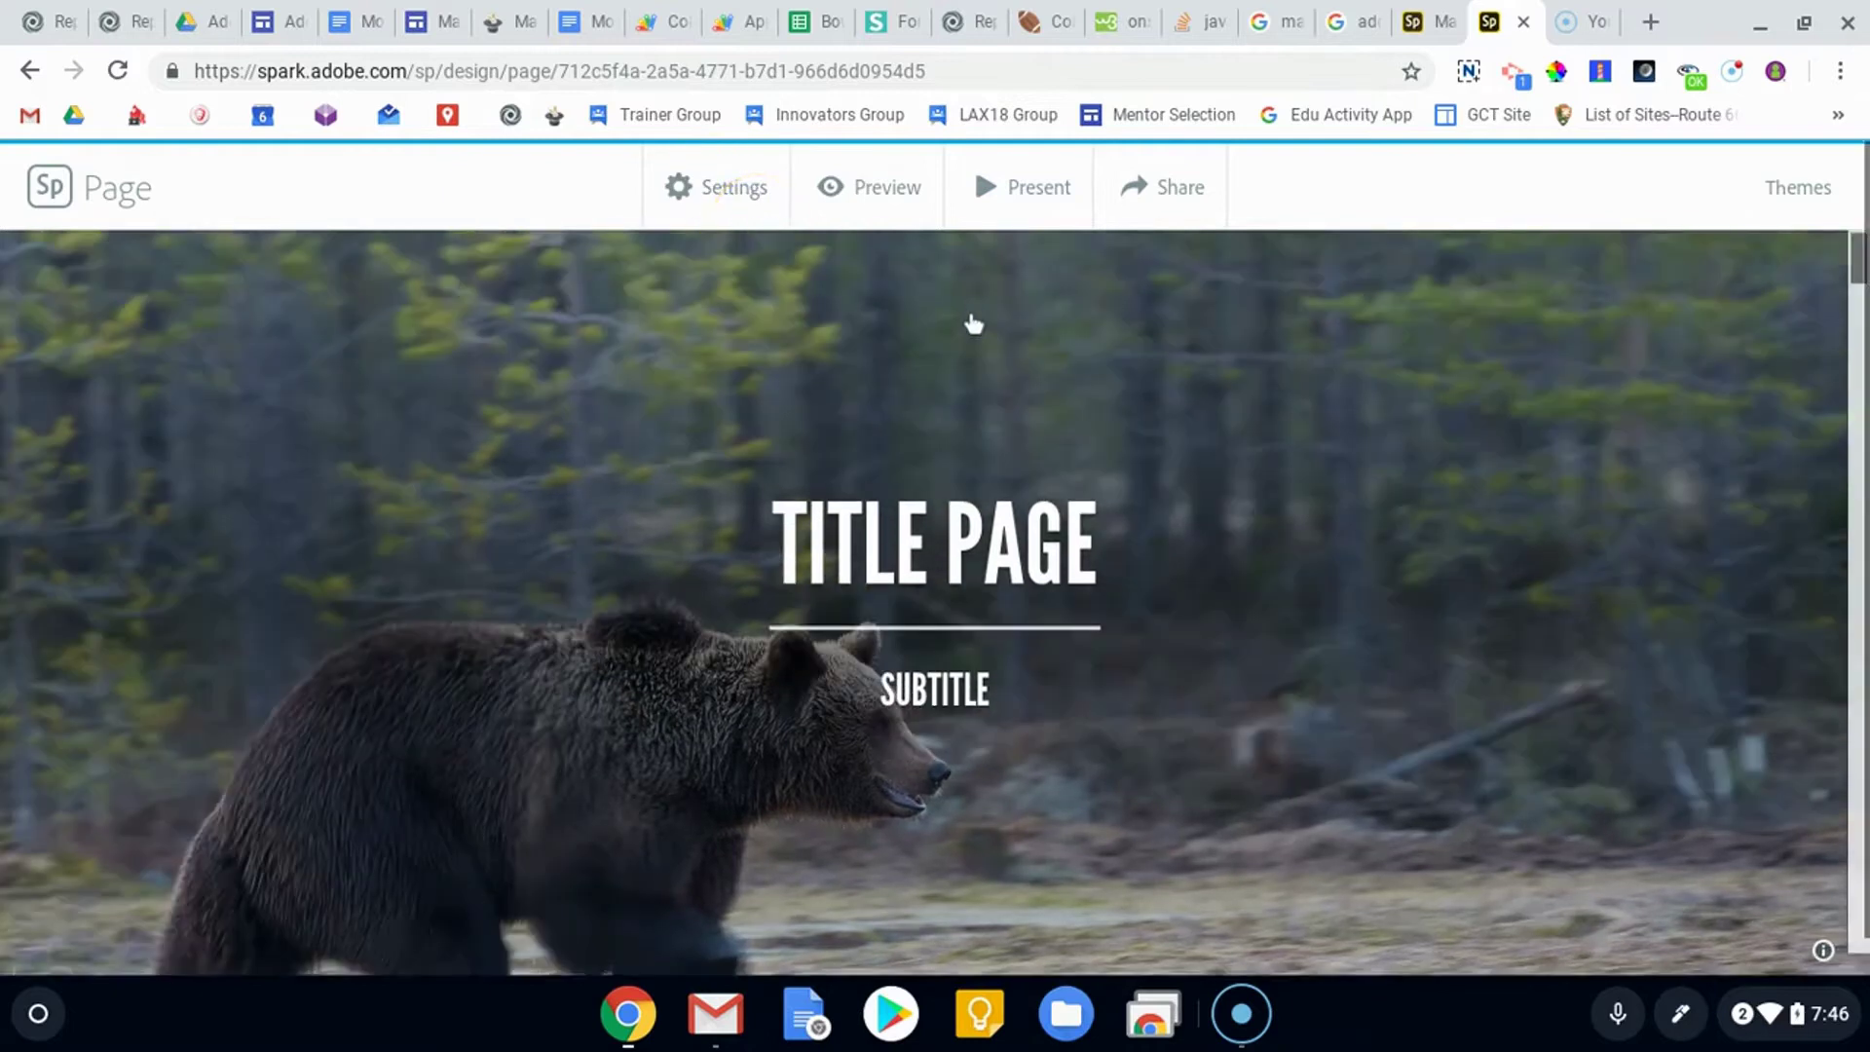
scroll(960, 347, down, 1)
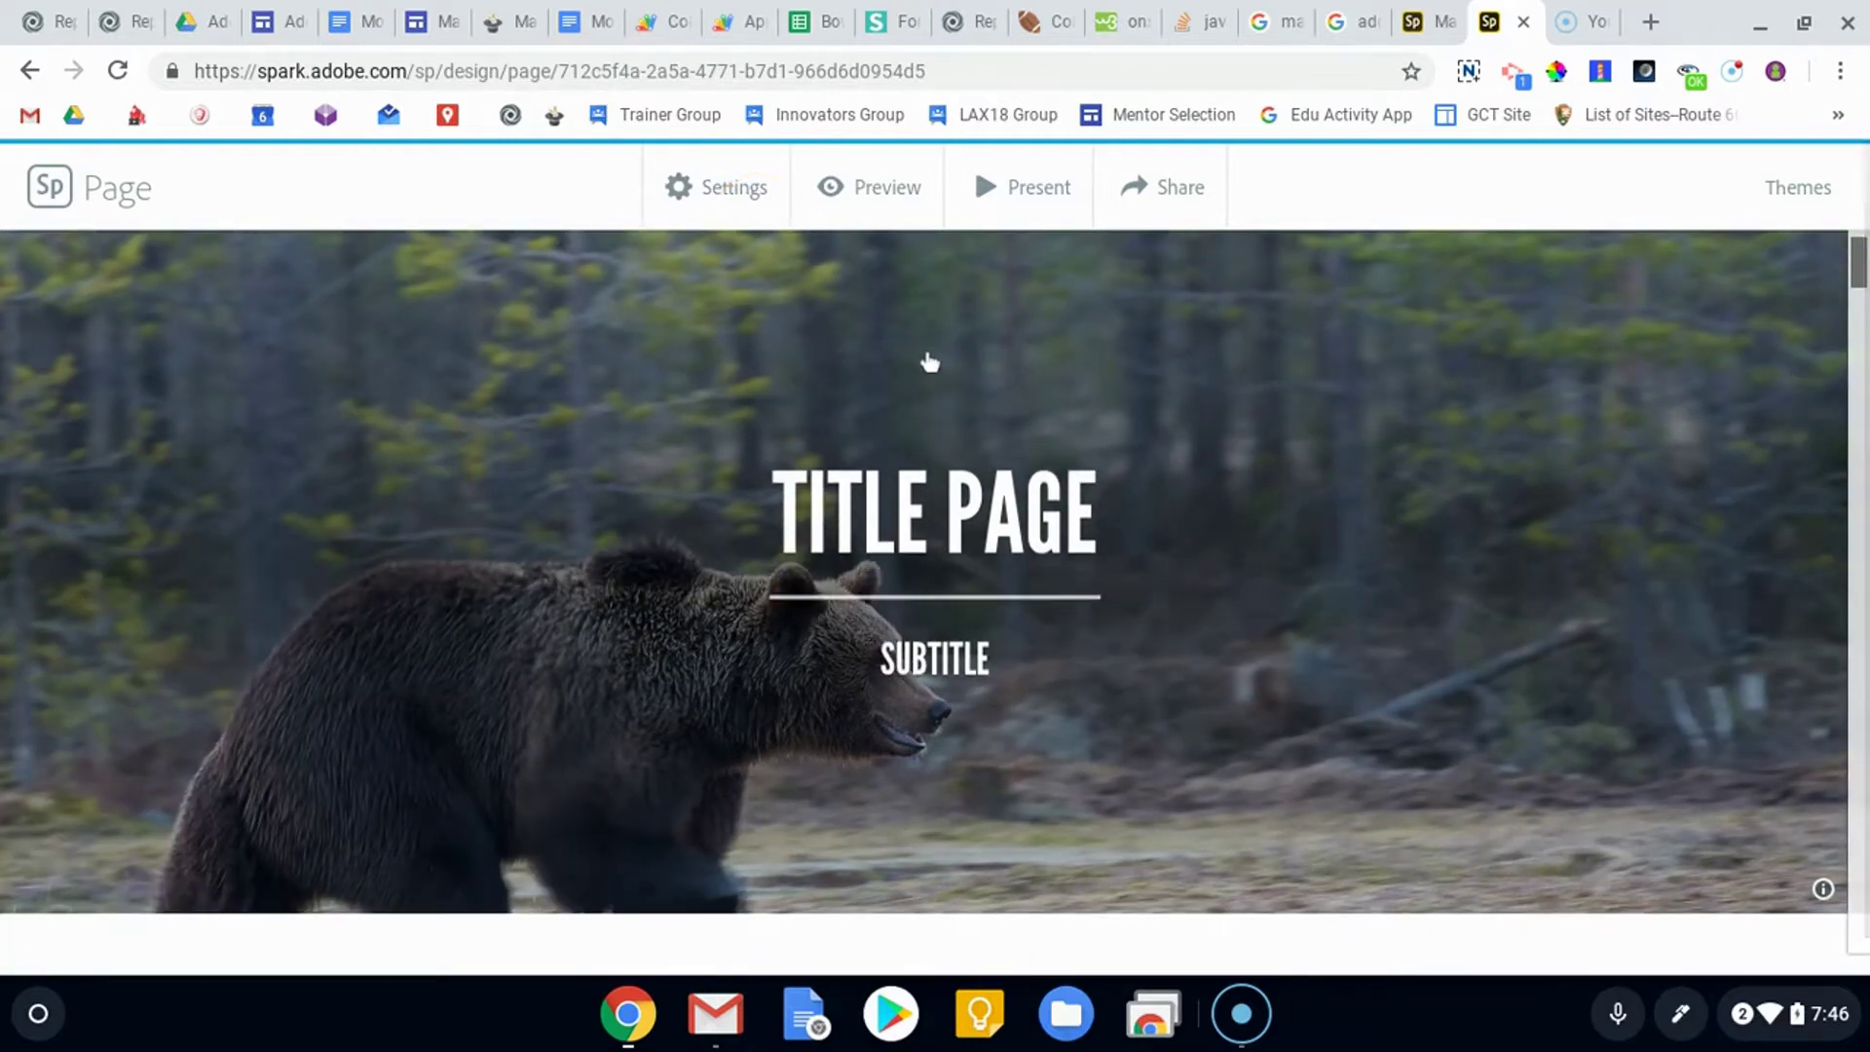
scroll(900, 388, up, 1)
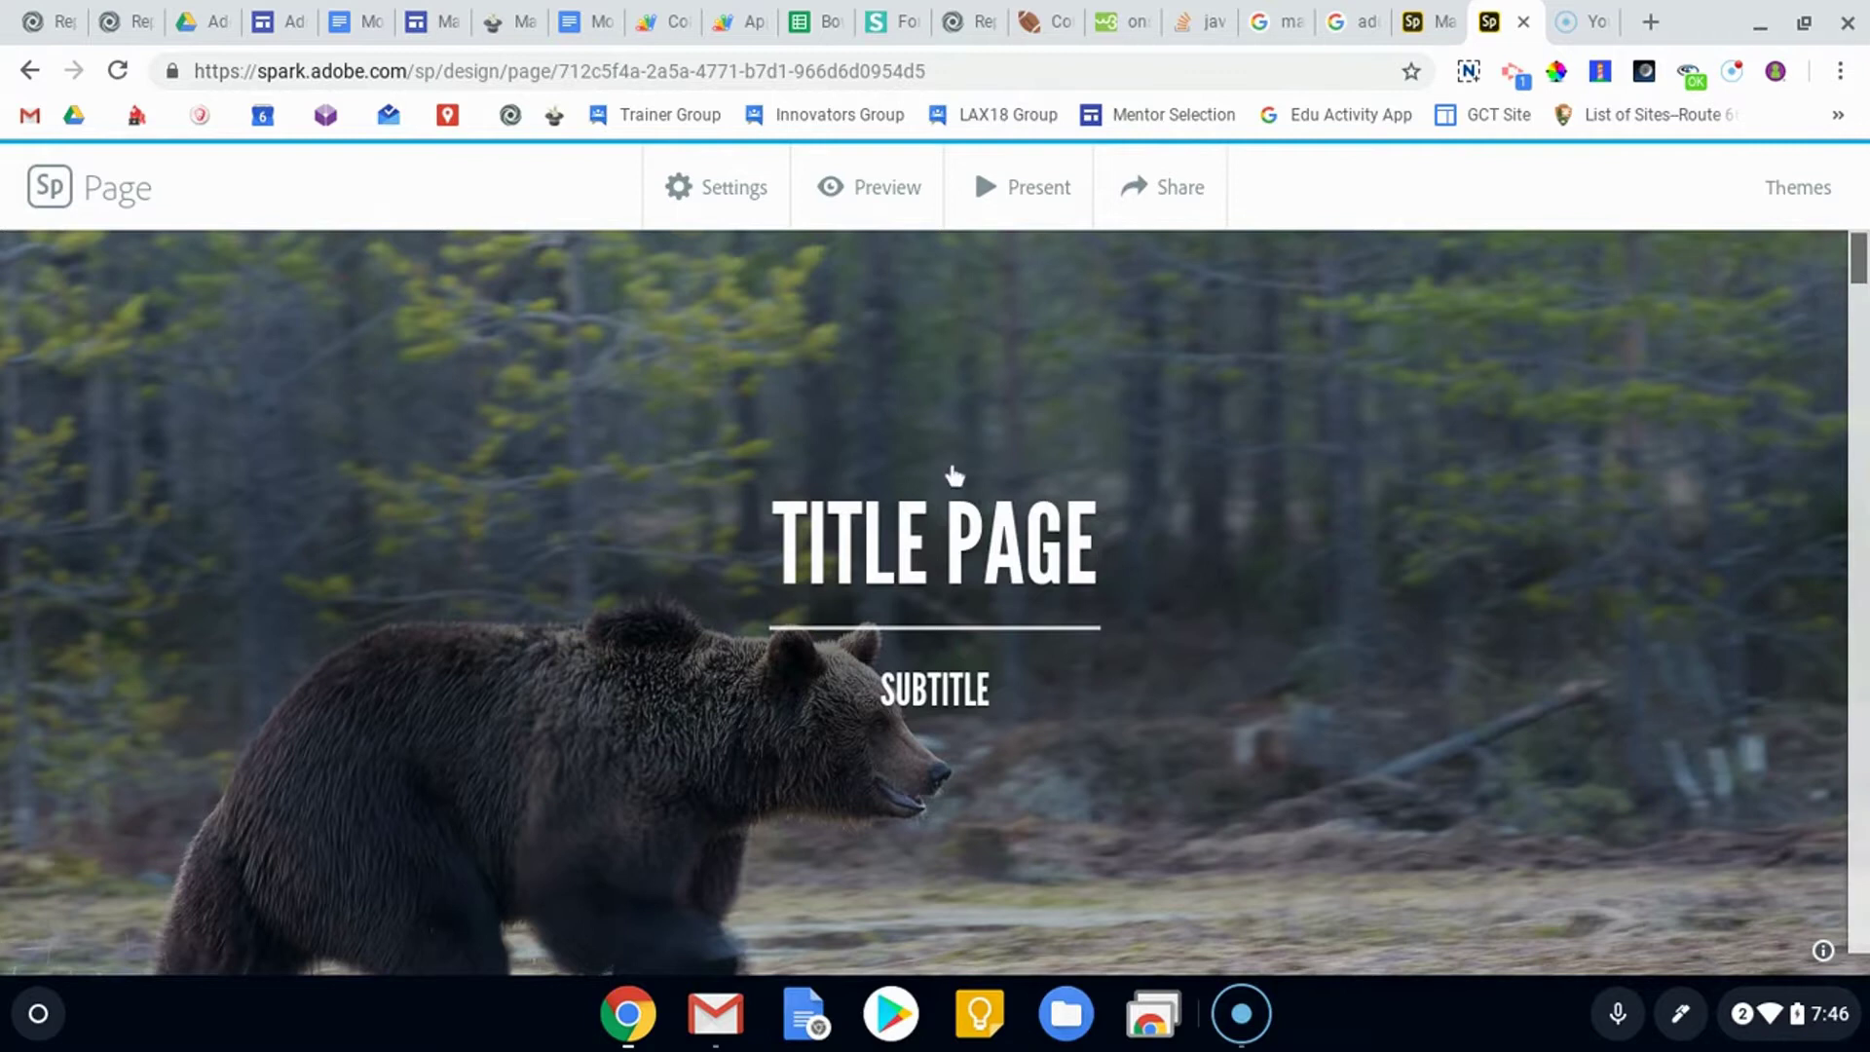
scroll(953, 475, down, 1)
scroll(973, 389, up, 1)
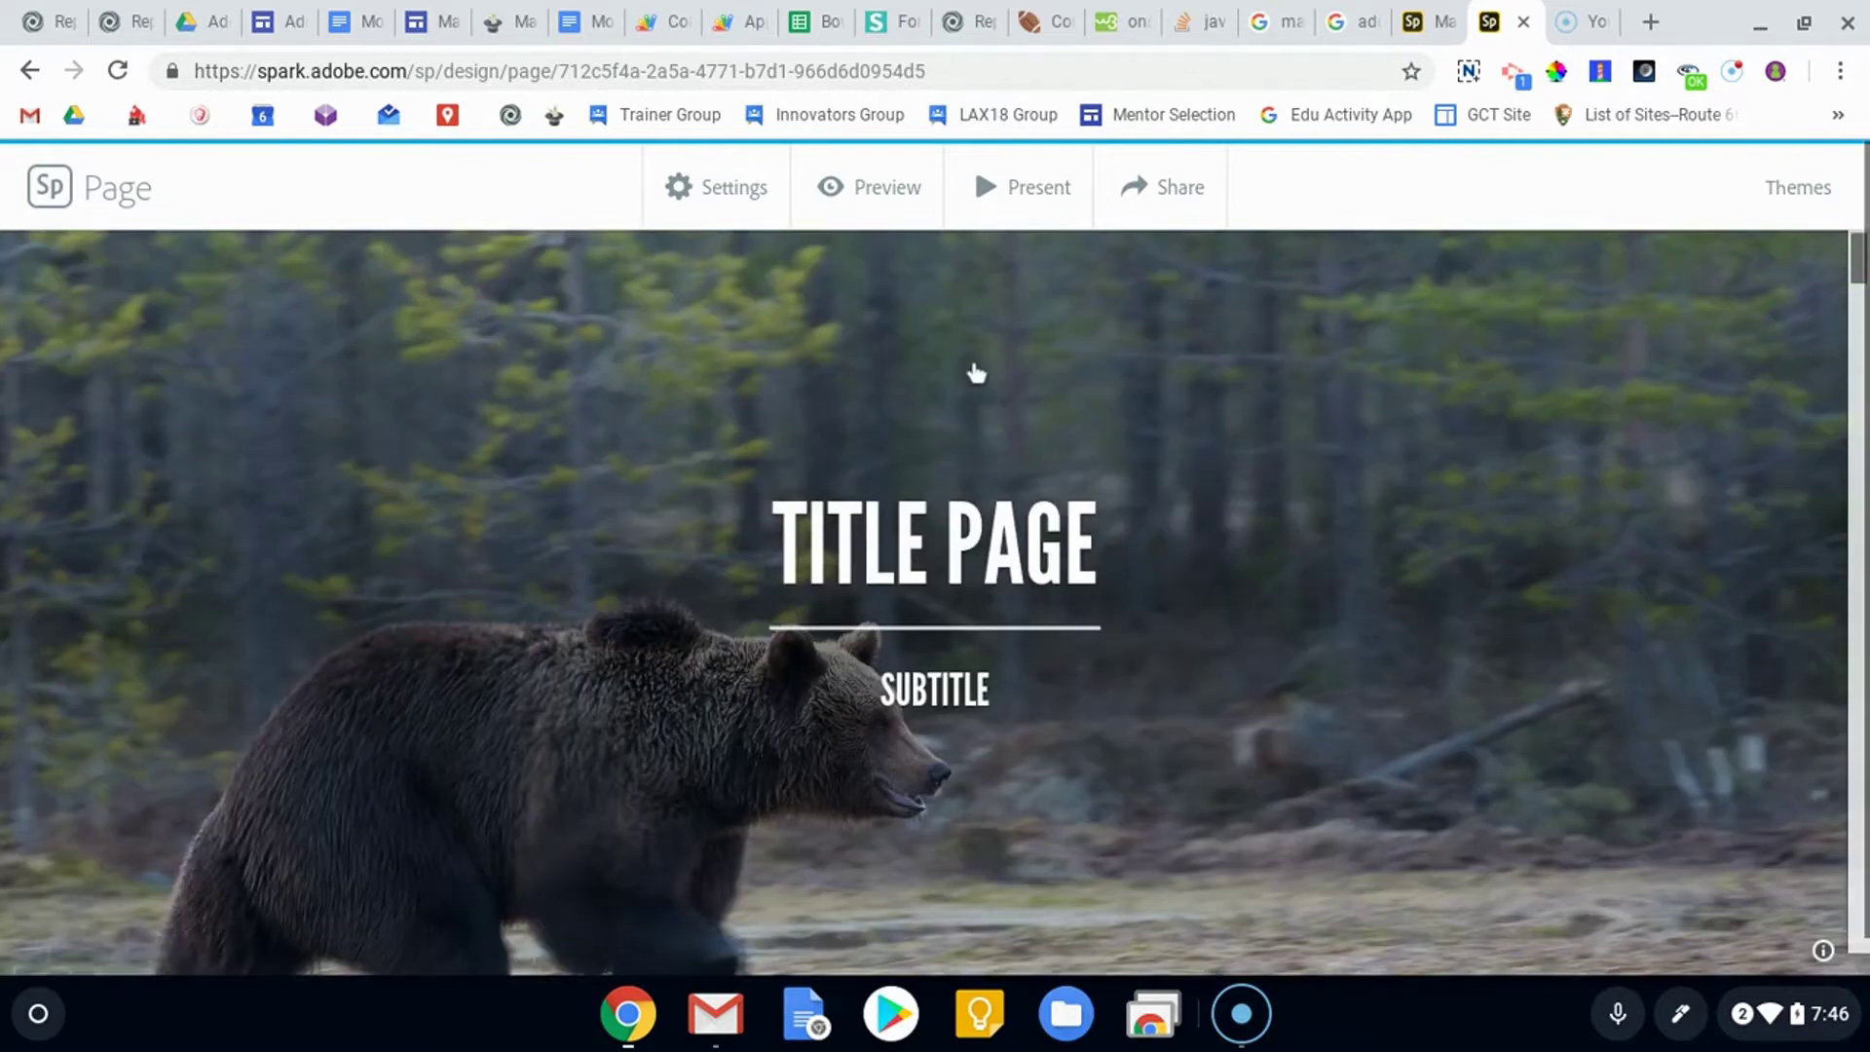
scroll(975, 378, down, 3)
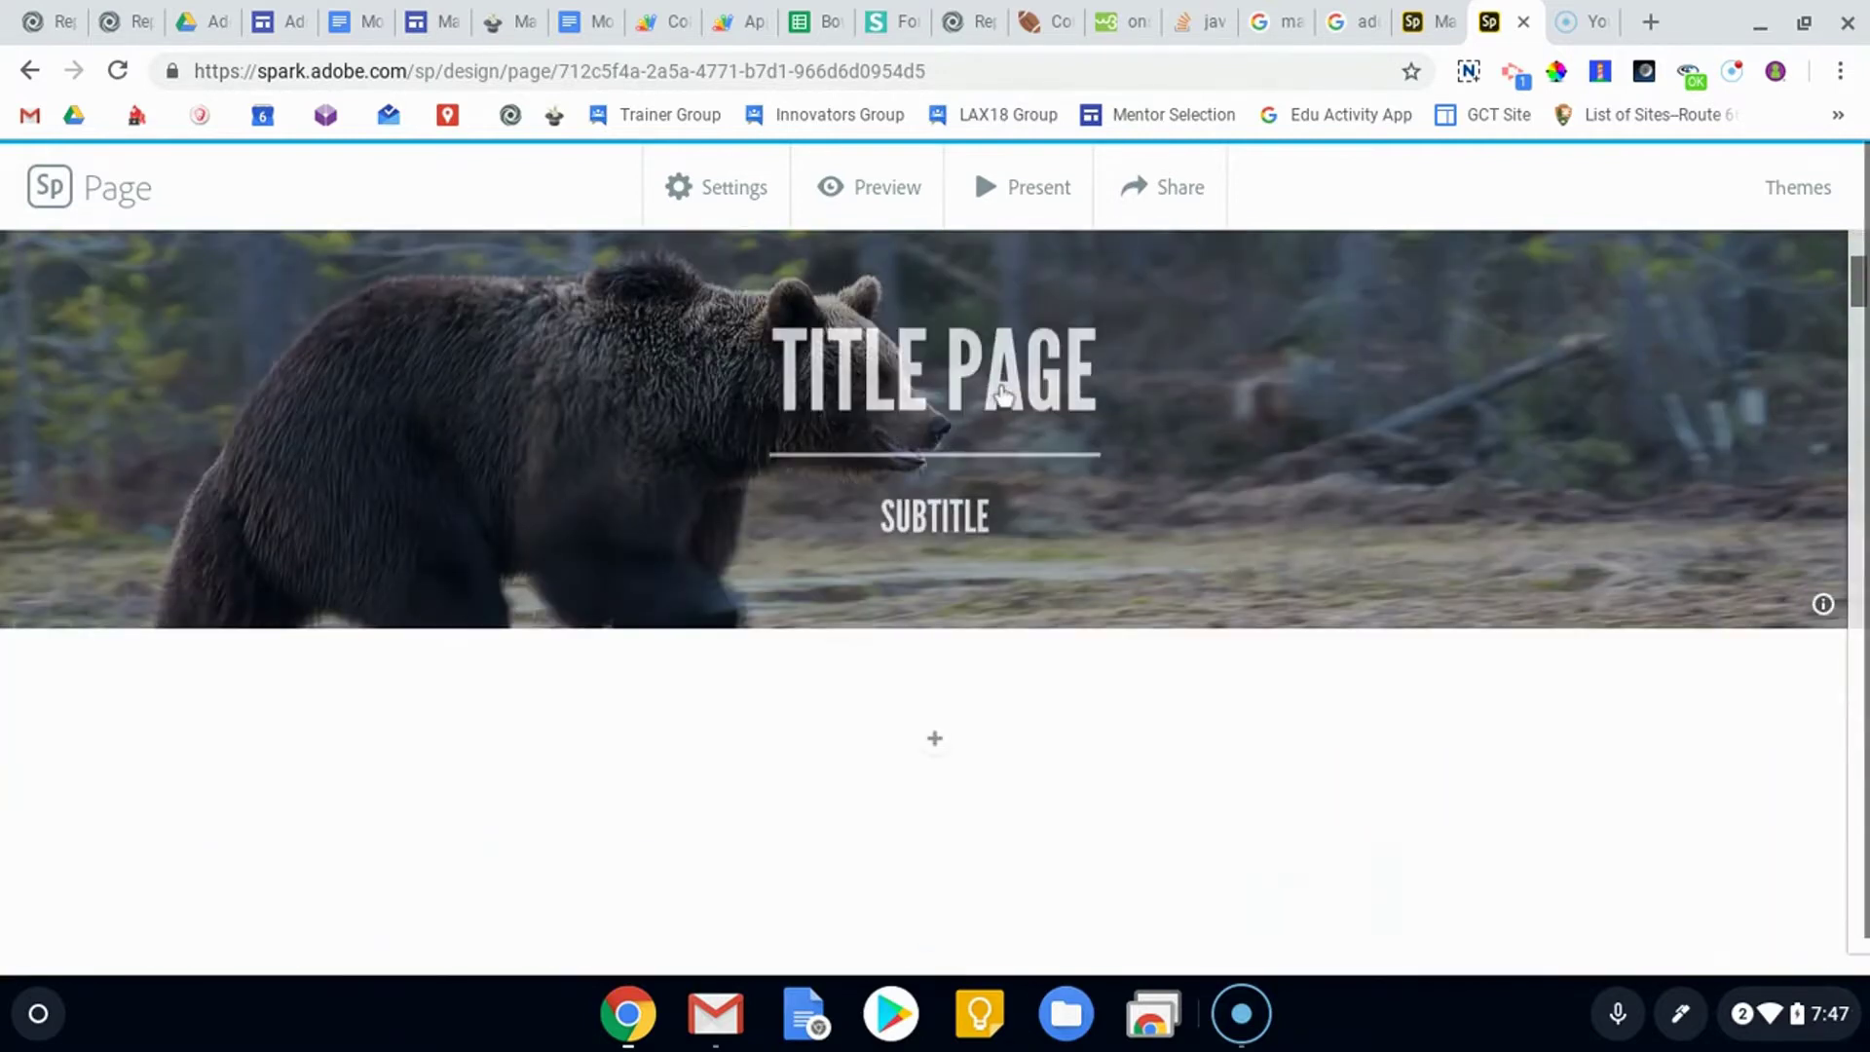
scroll(965, 413, up, 3)
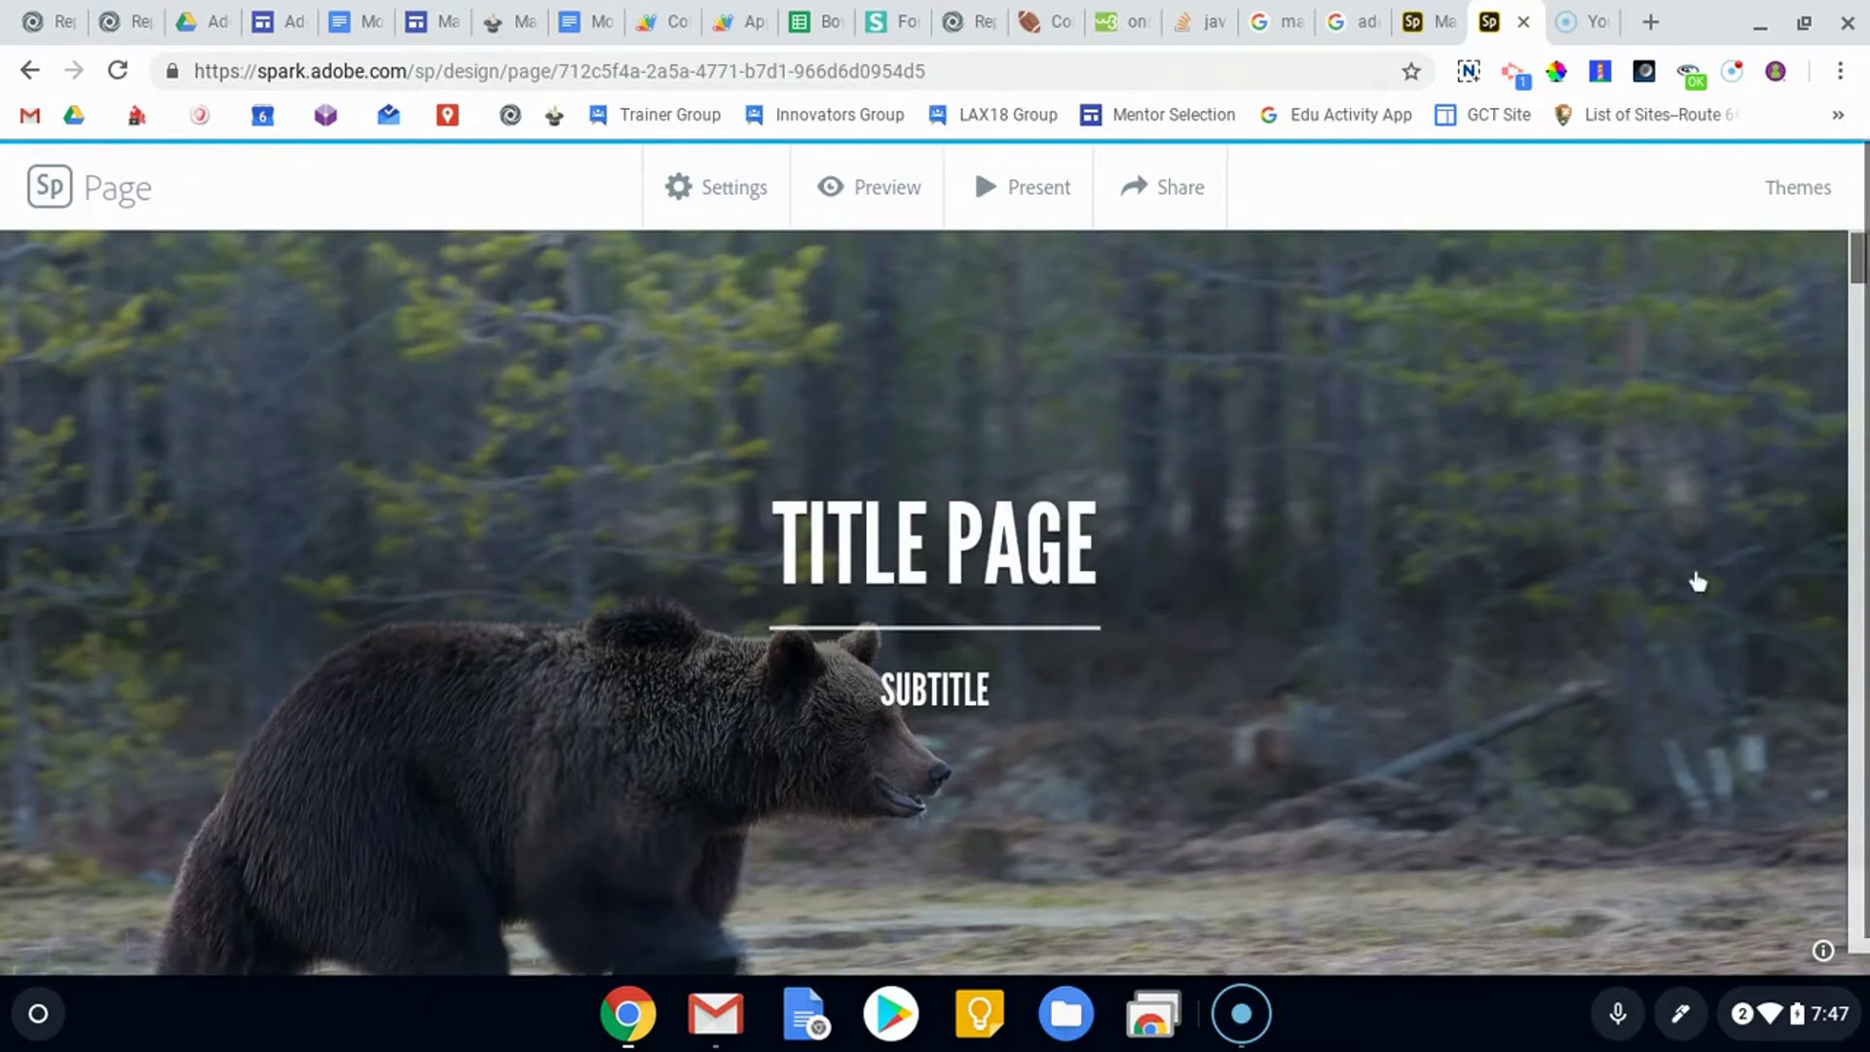
Step: Preview the bear page and scroll past the grizzly photo down to the polar bear image
click(869, 190)
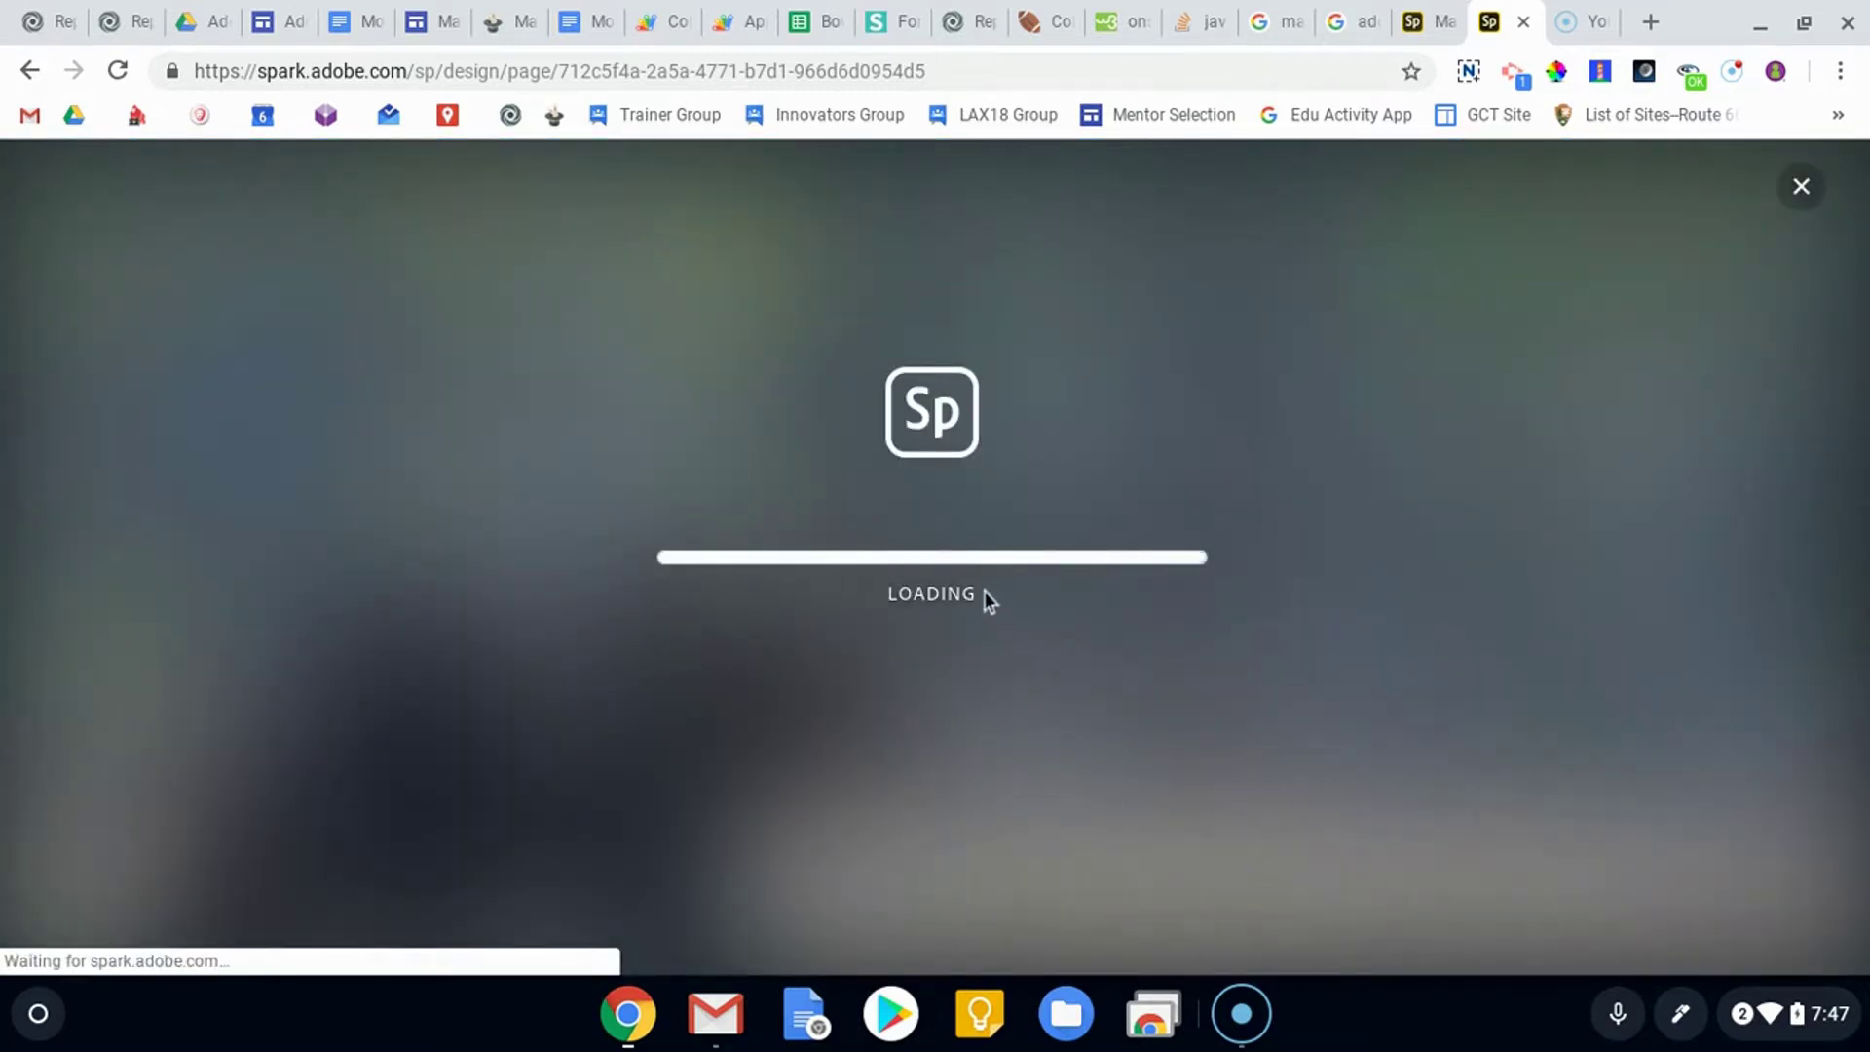
scroll(1172, 308, down, 5)
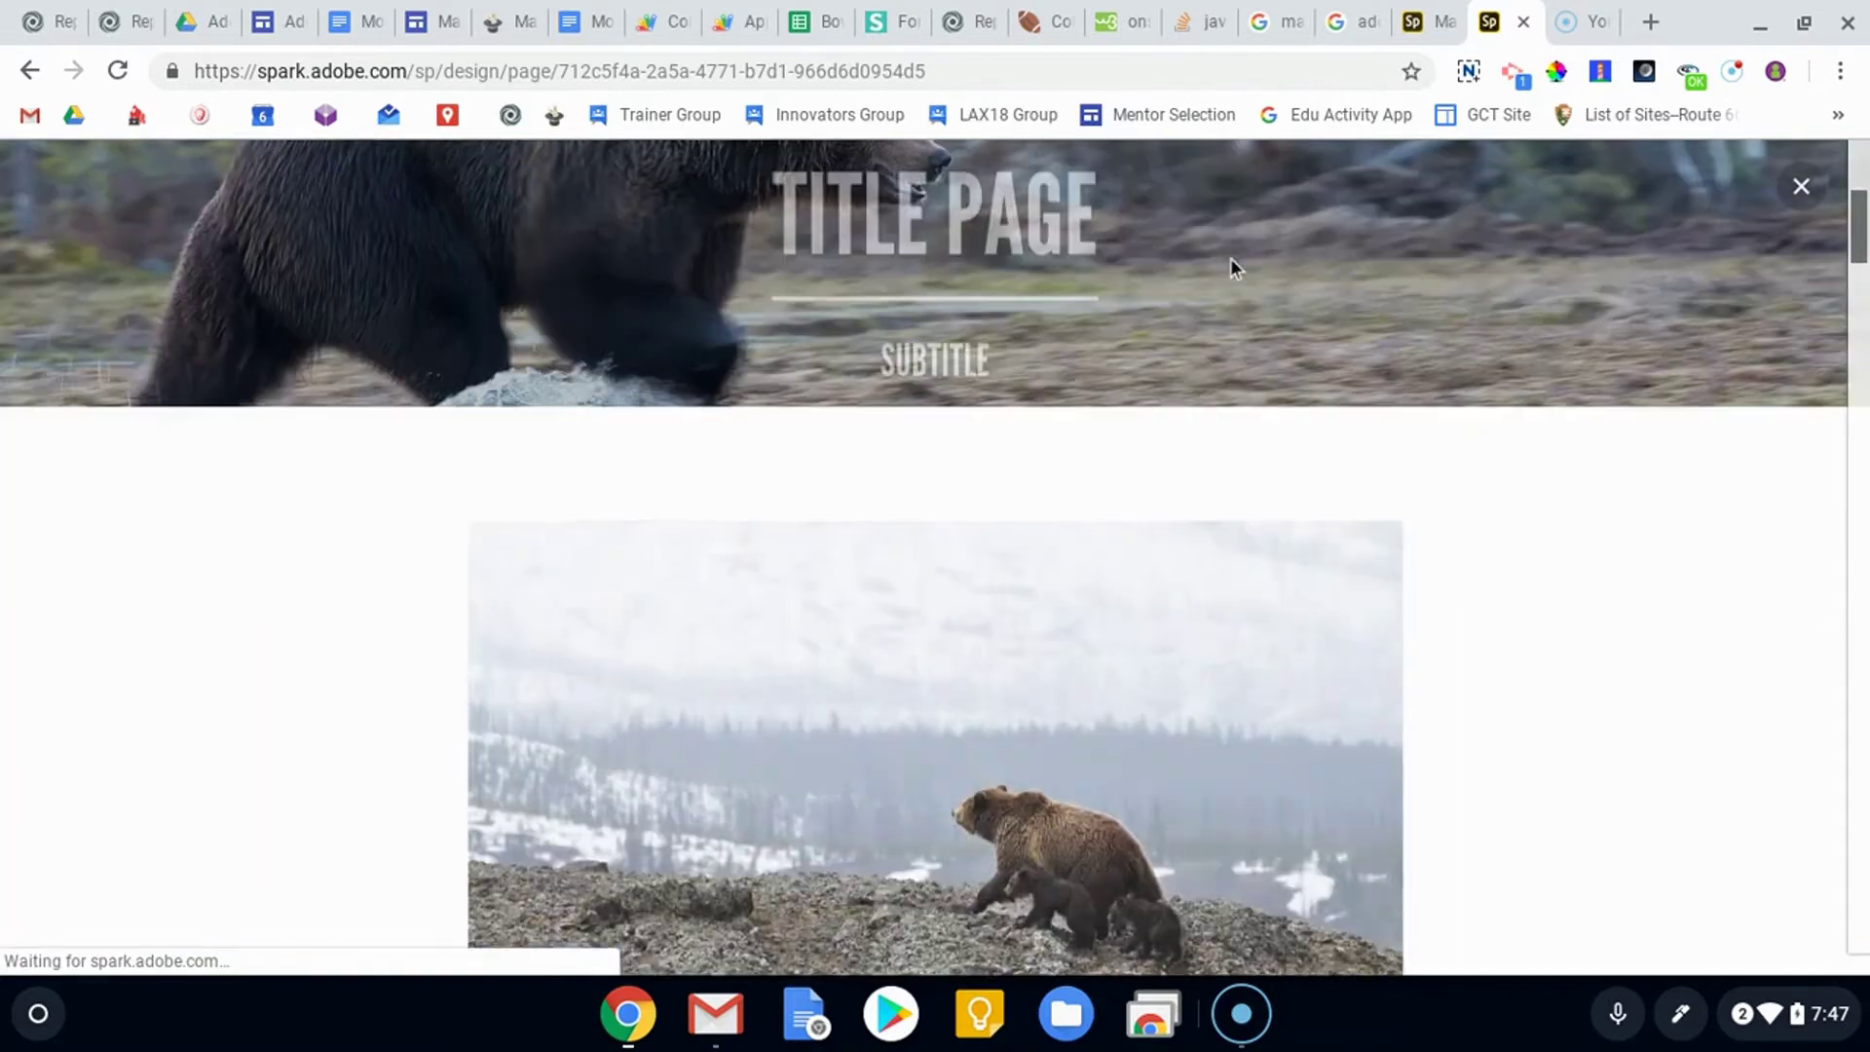
scroll(1237, 263, down, 5)
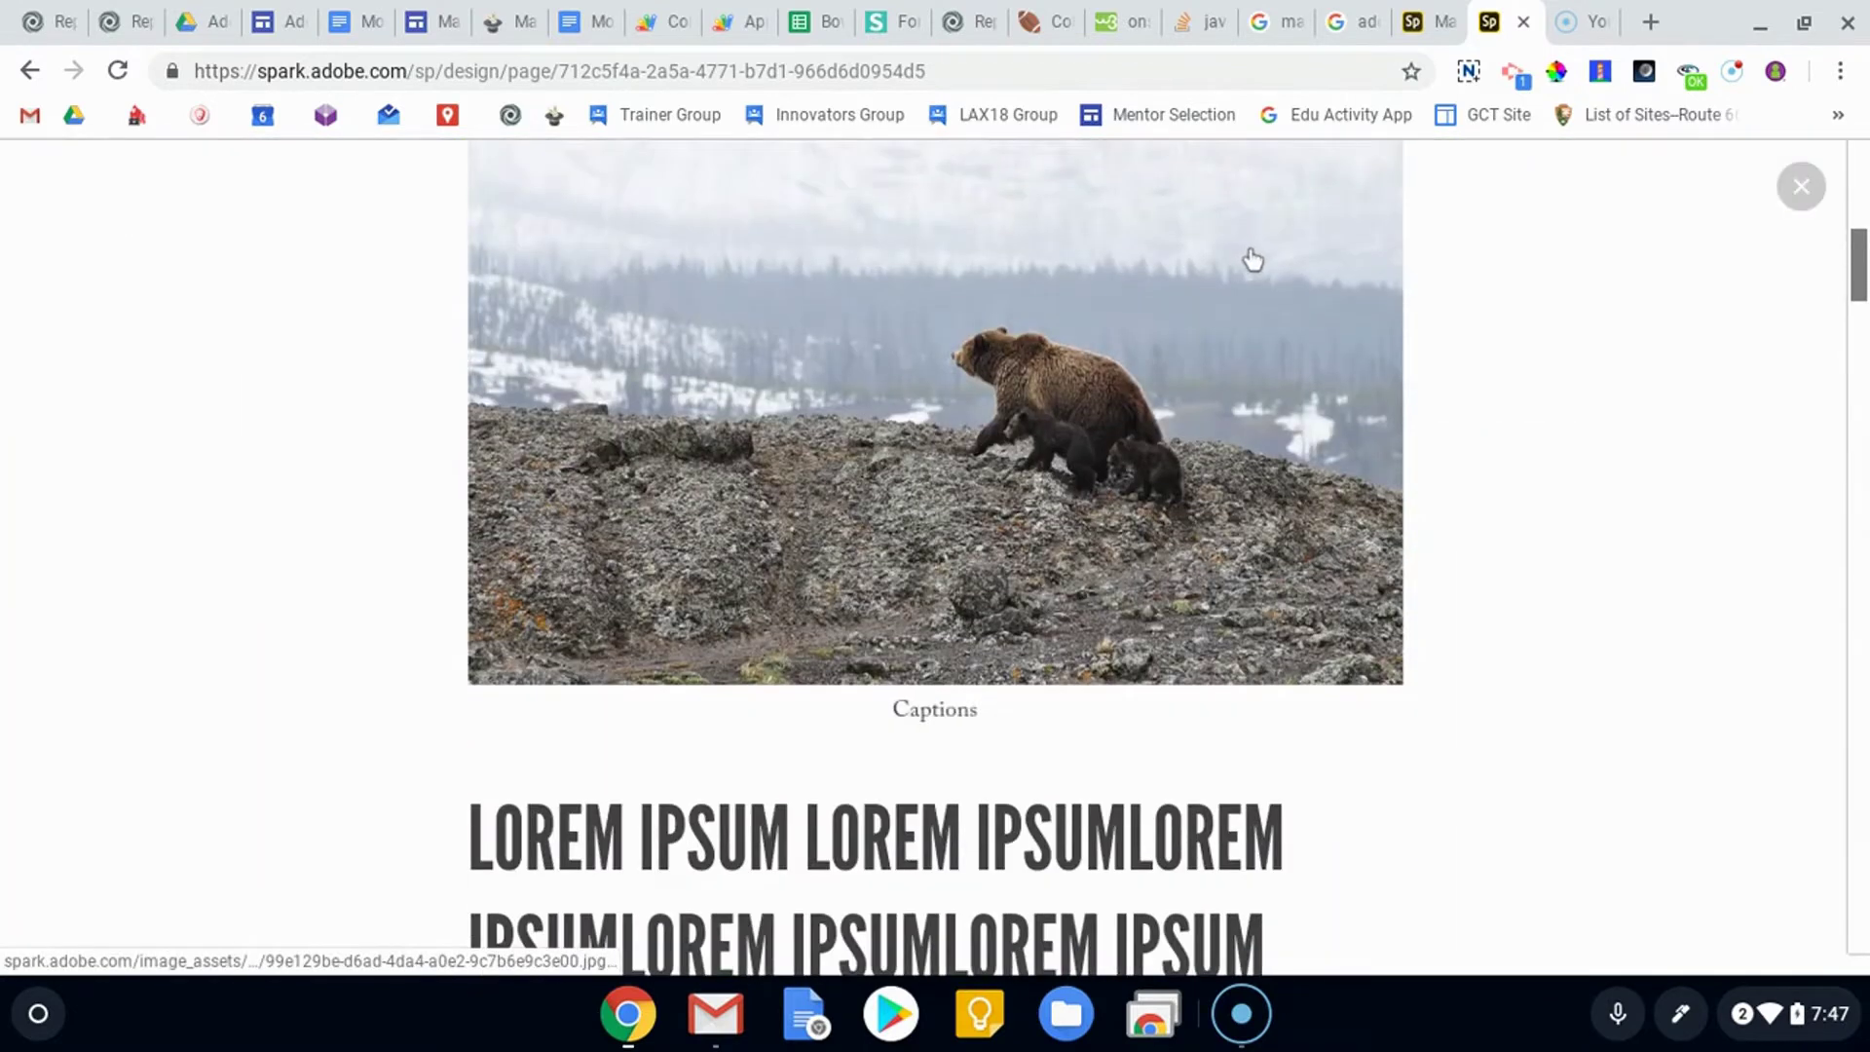
scroll(1254, 259, down, 2)
scroll(1120, 522, down, 3)
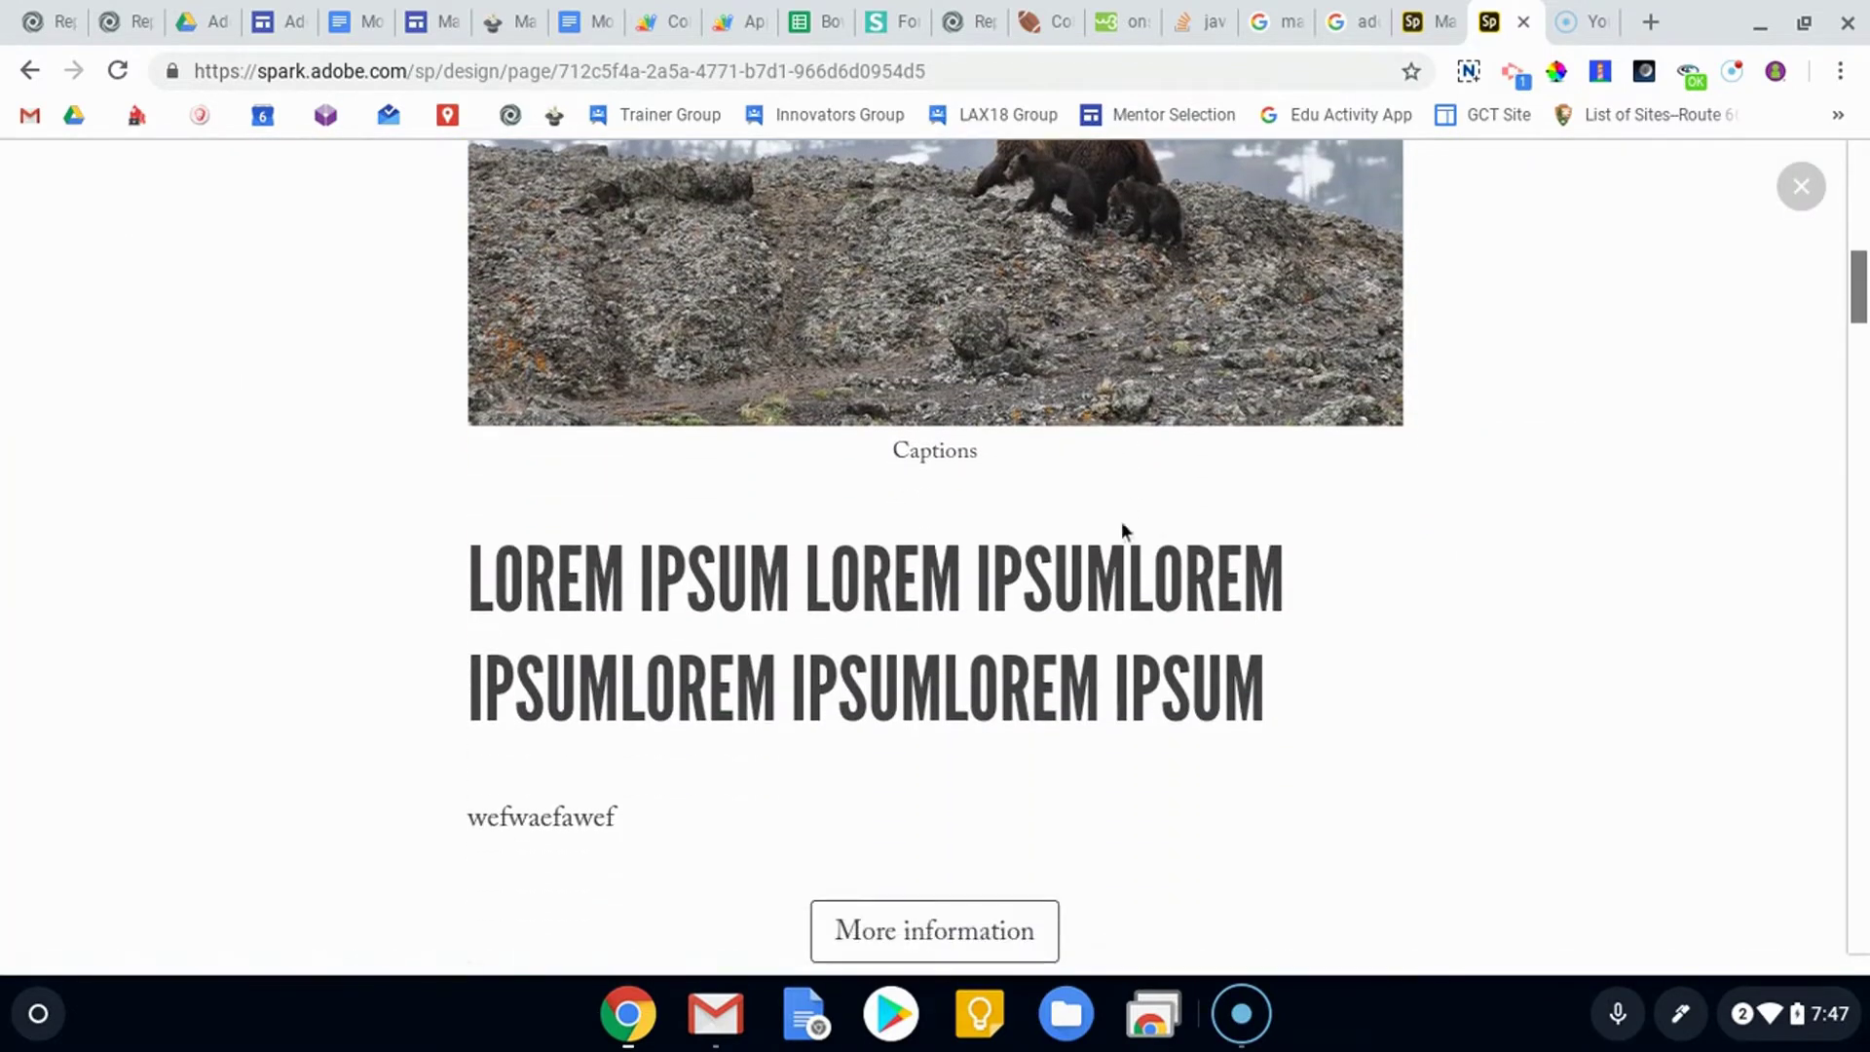
scroll(913, 524, up, 5)
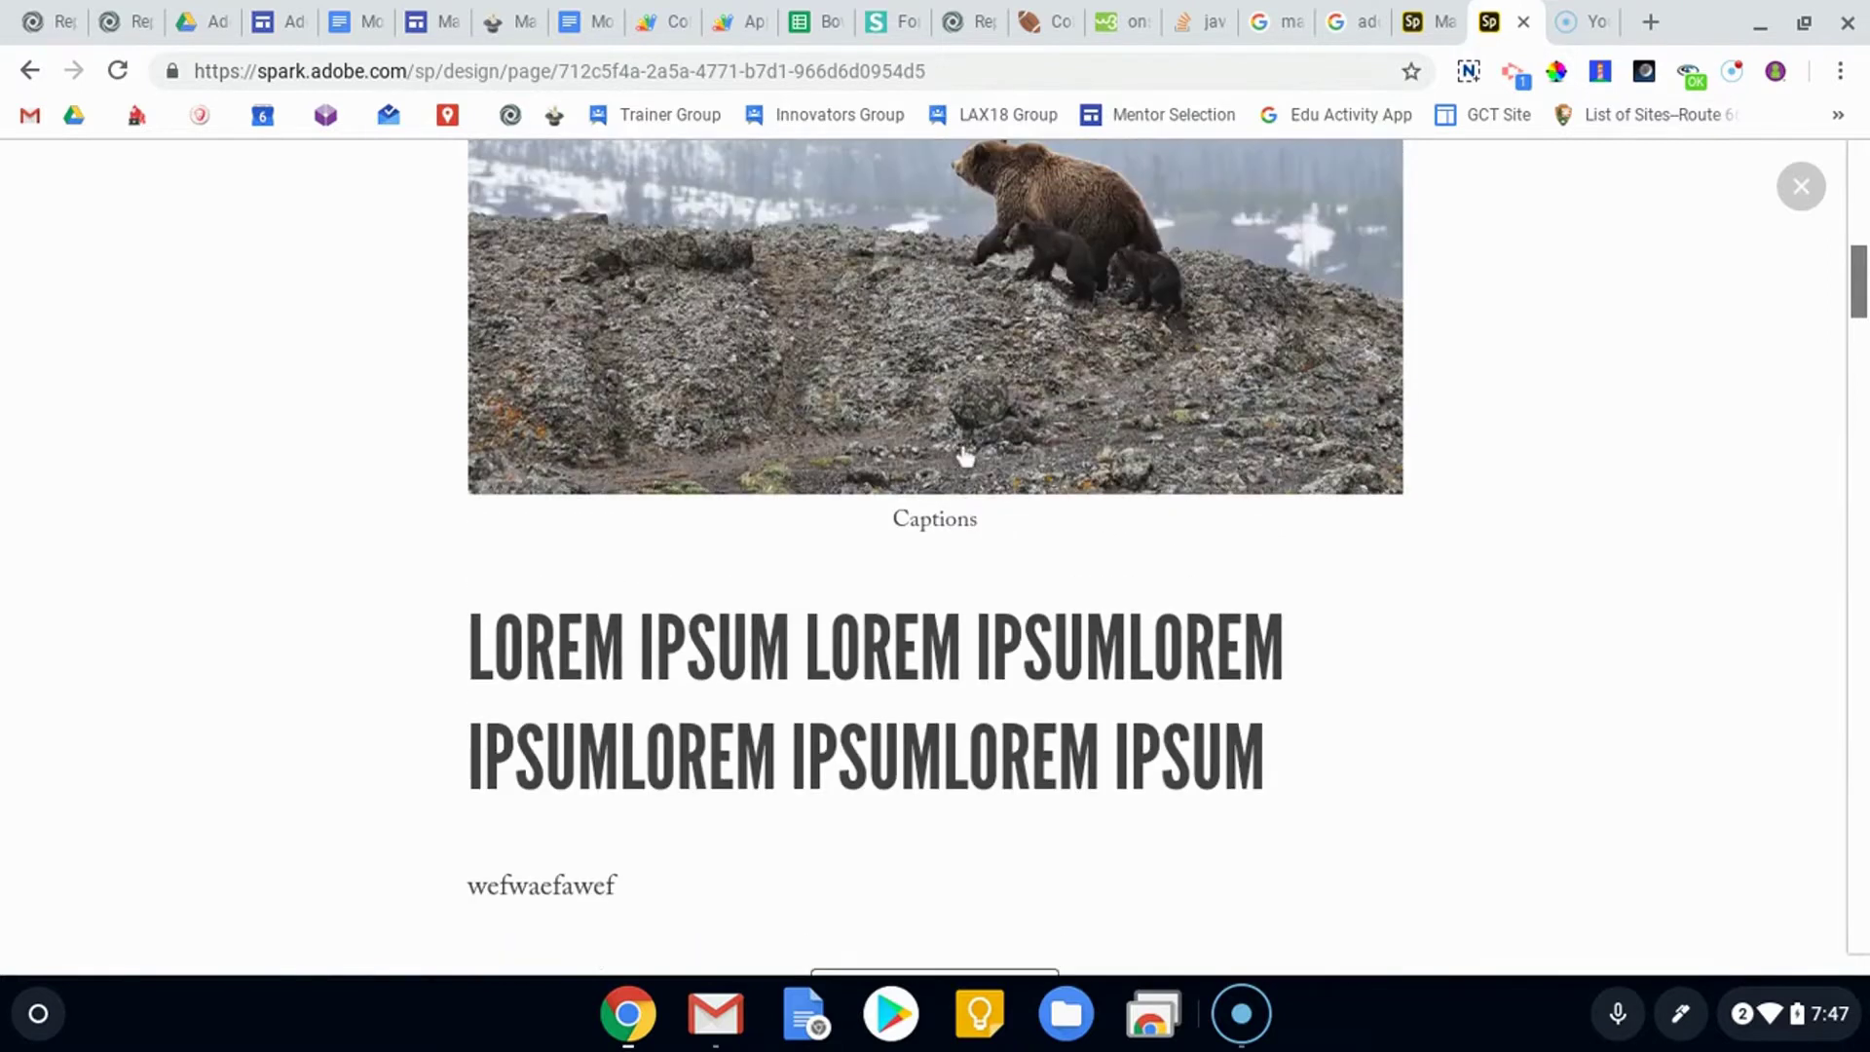
scroll(938, 828, down, 1)
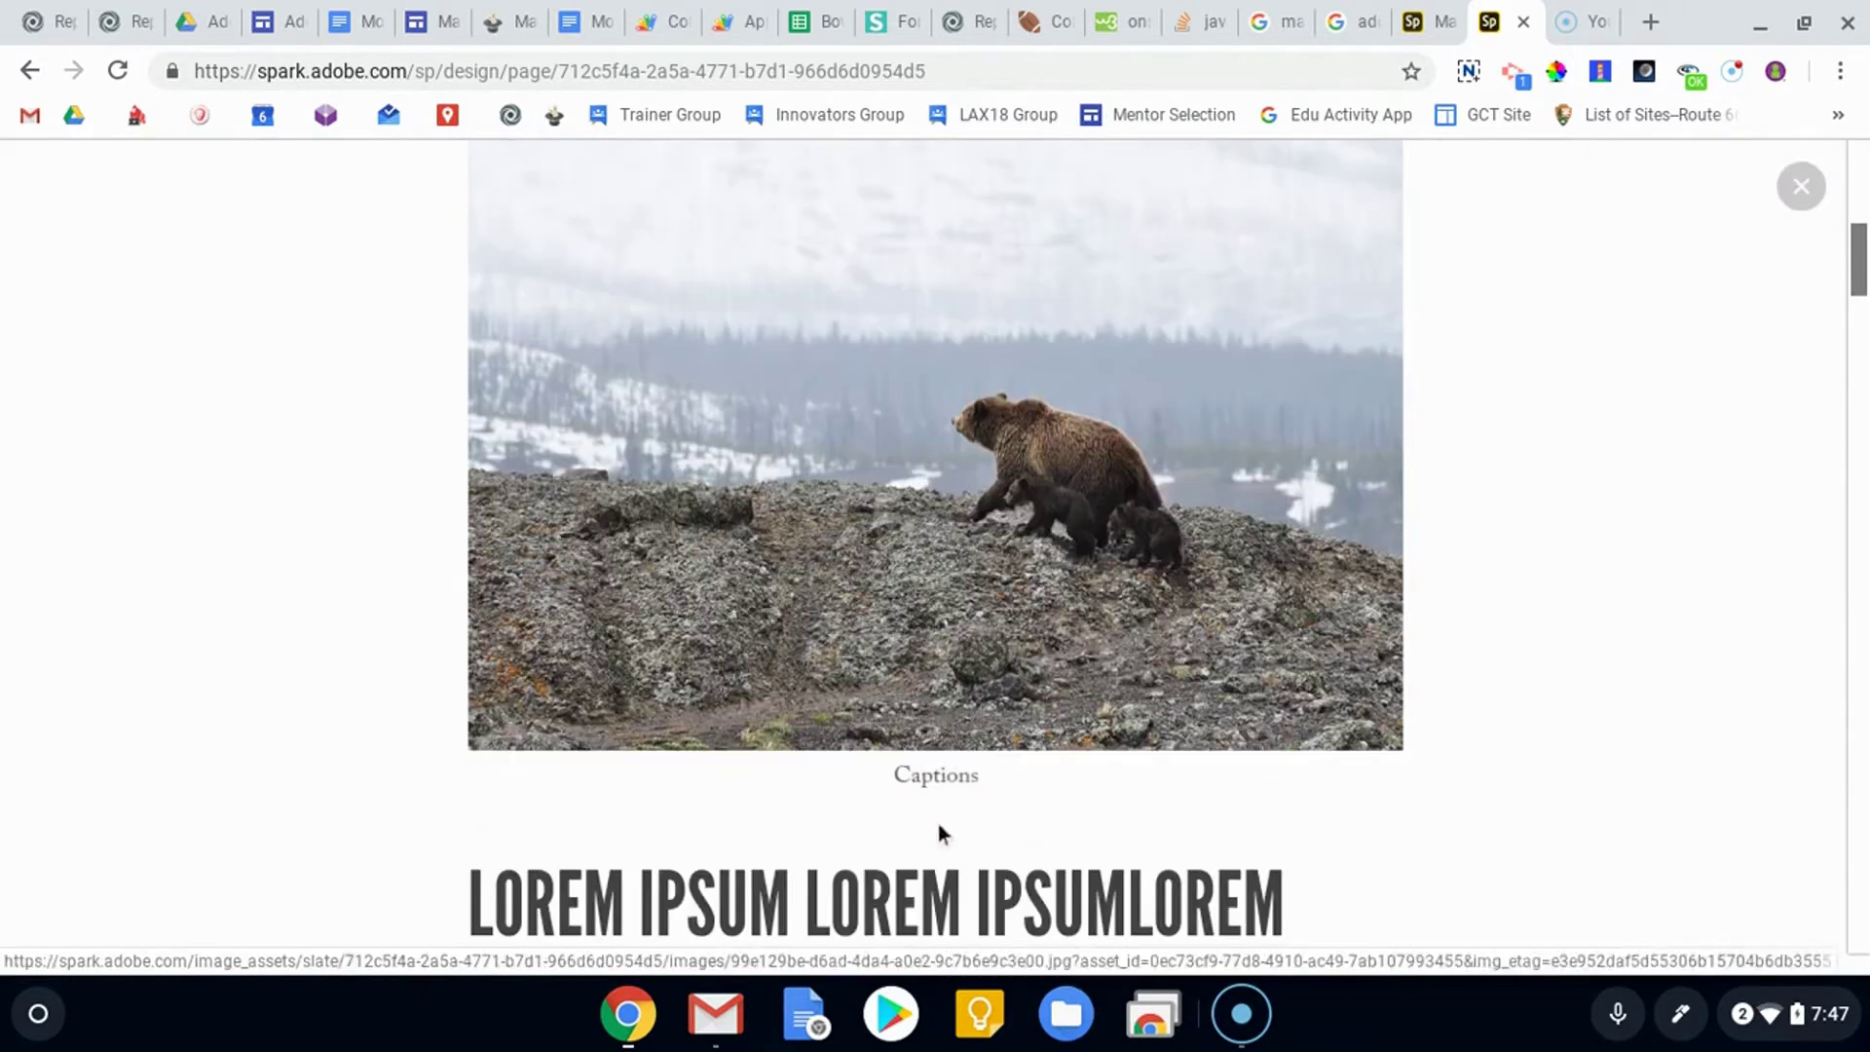
scroll(985, 634, down, 5)
scroll(910, 509, down, 10)
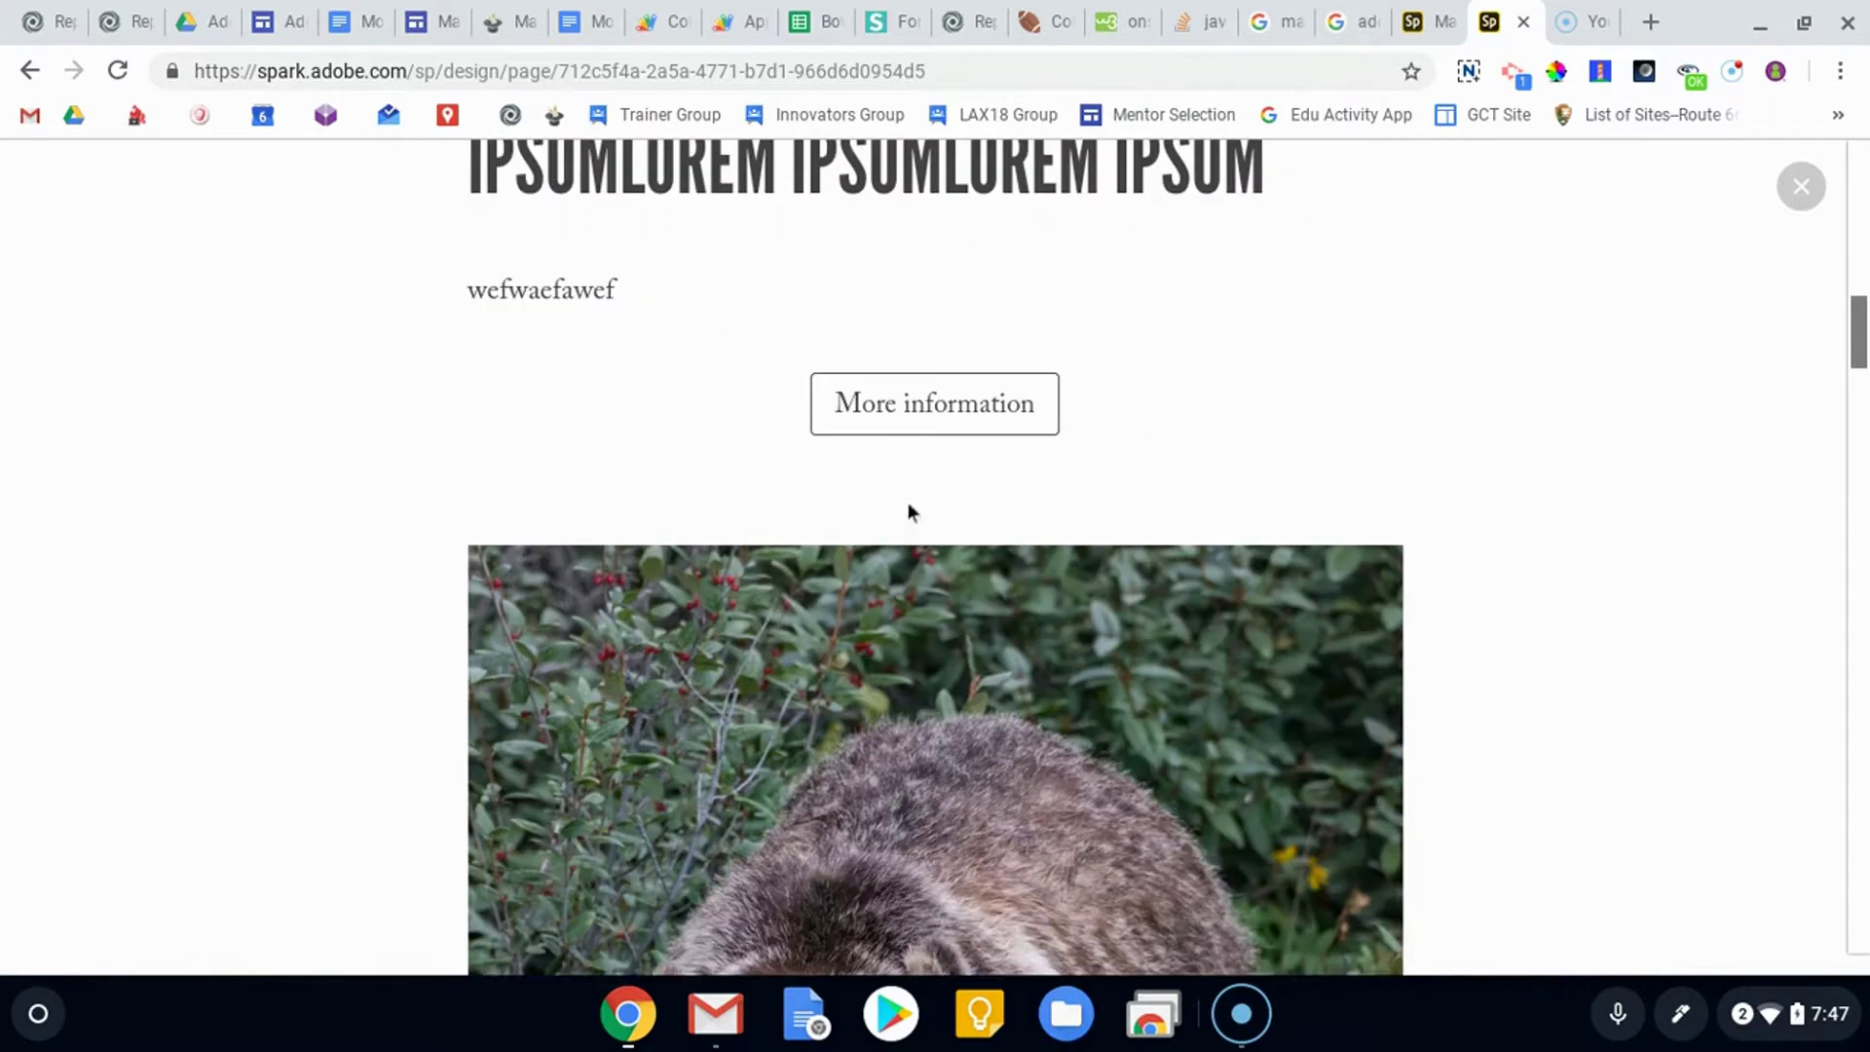
scroll(972, 414, down, 8)
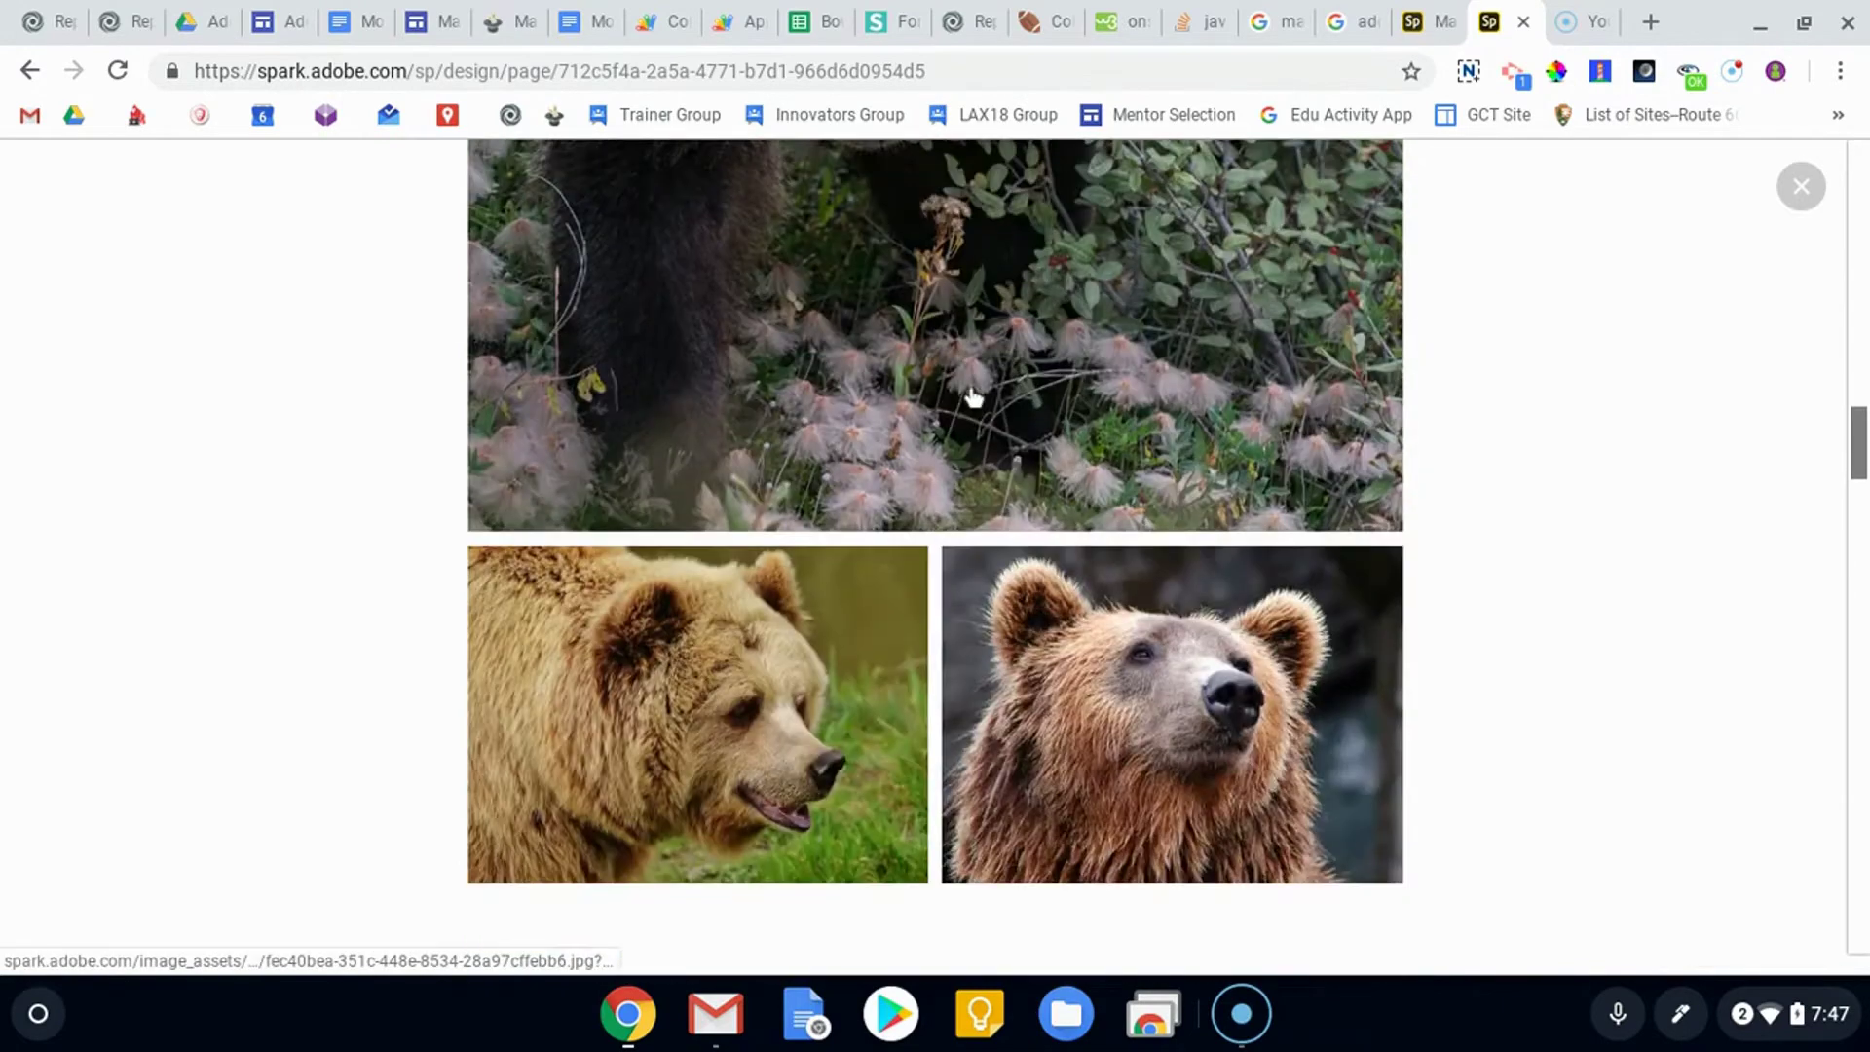
scroll(1003, 467, down, 4)
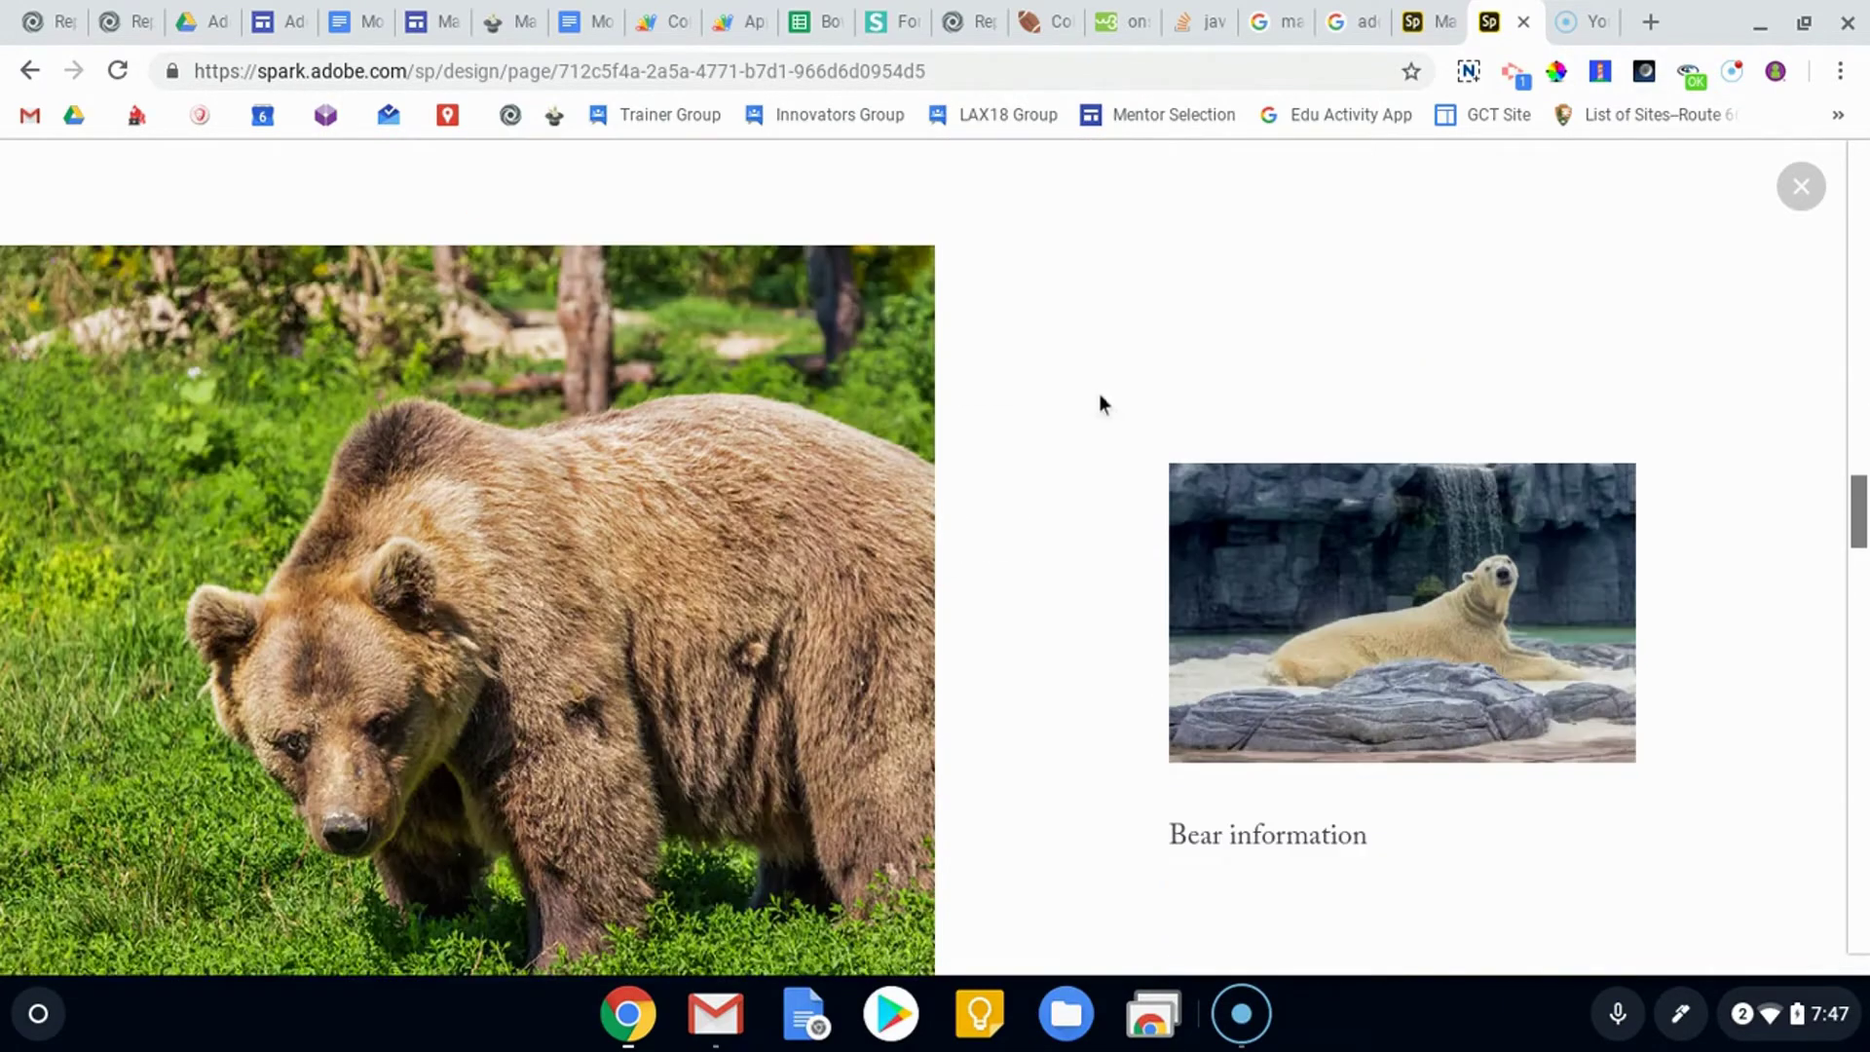
scroll(571, 584, down, 1)
scroll(1379, 502, down, 6)
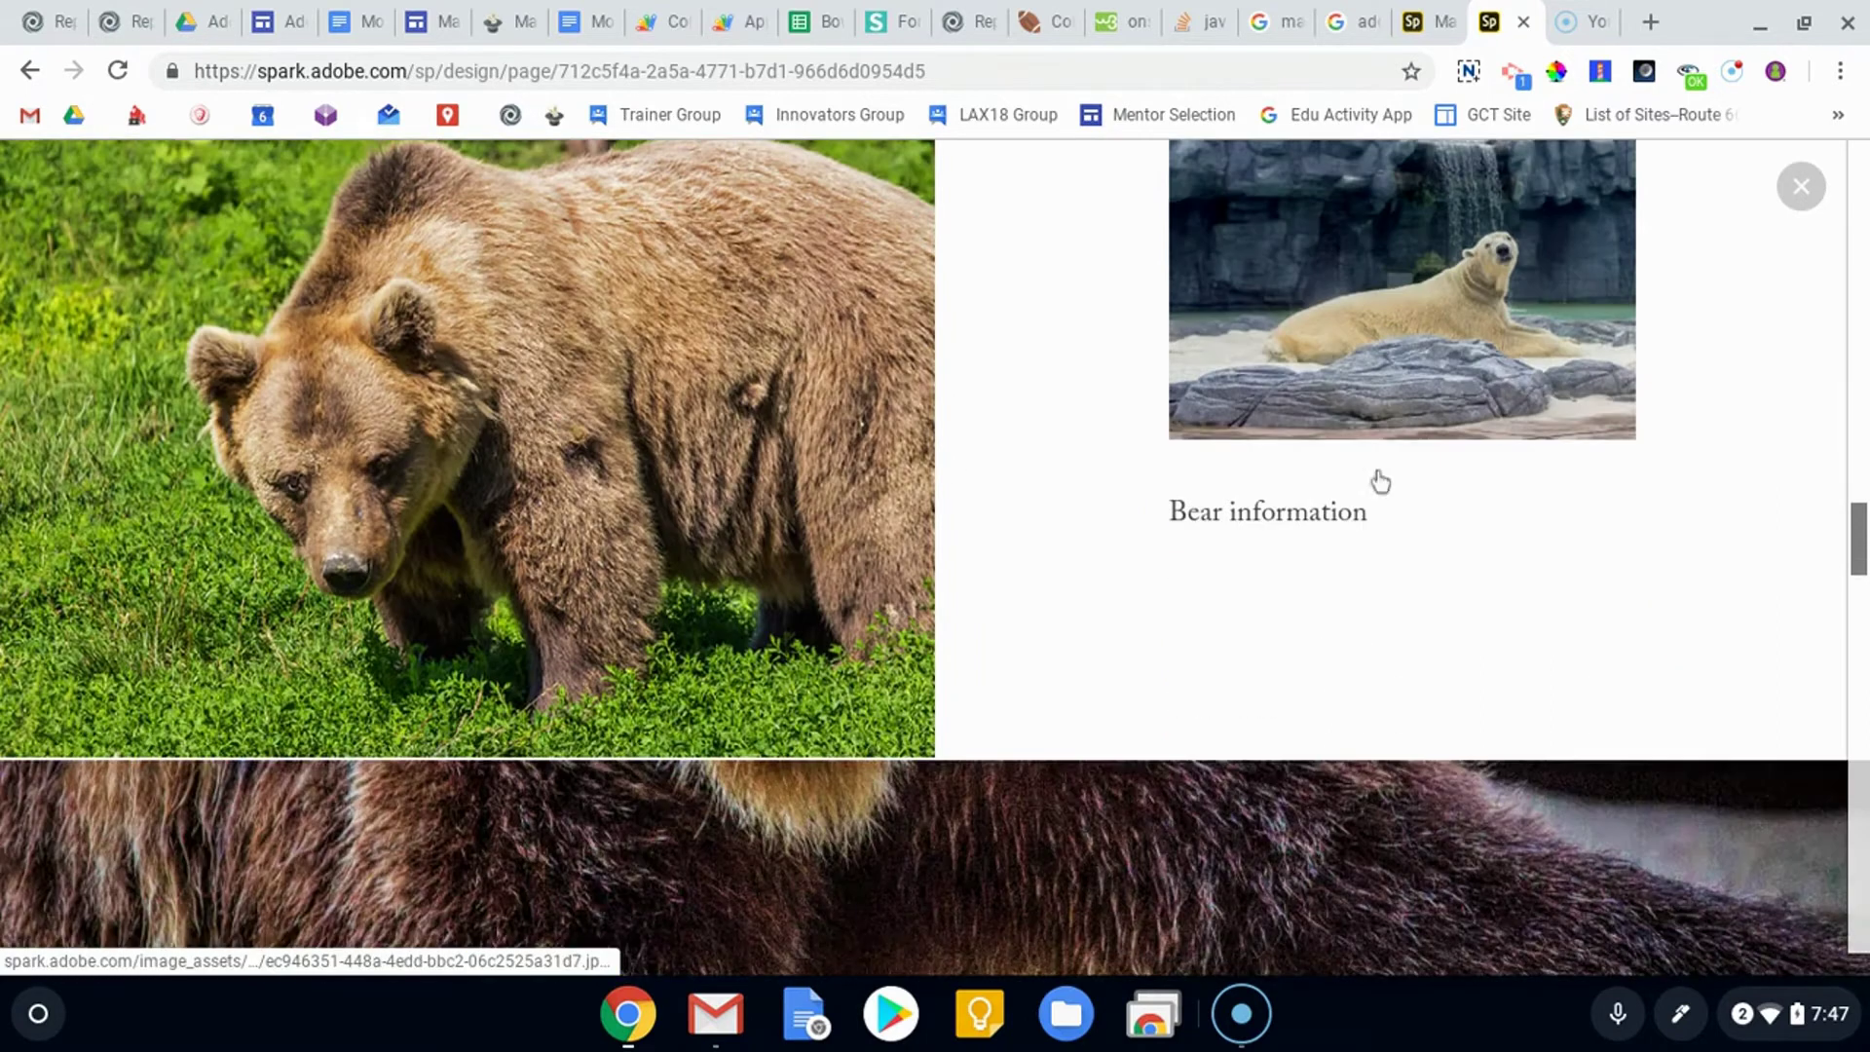
scroll(1385, 254, down, 6)
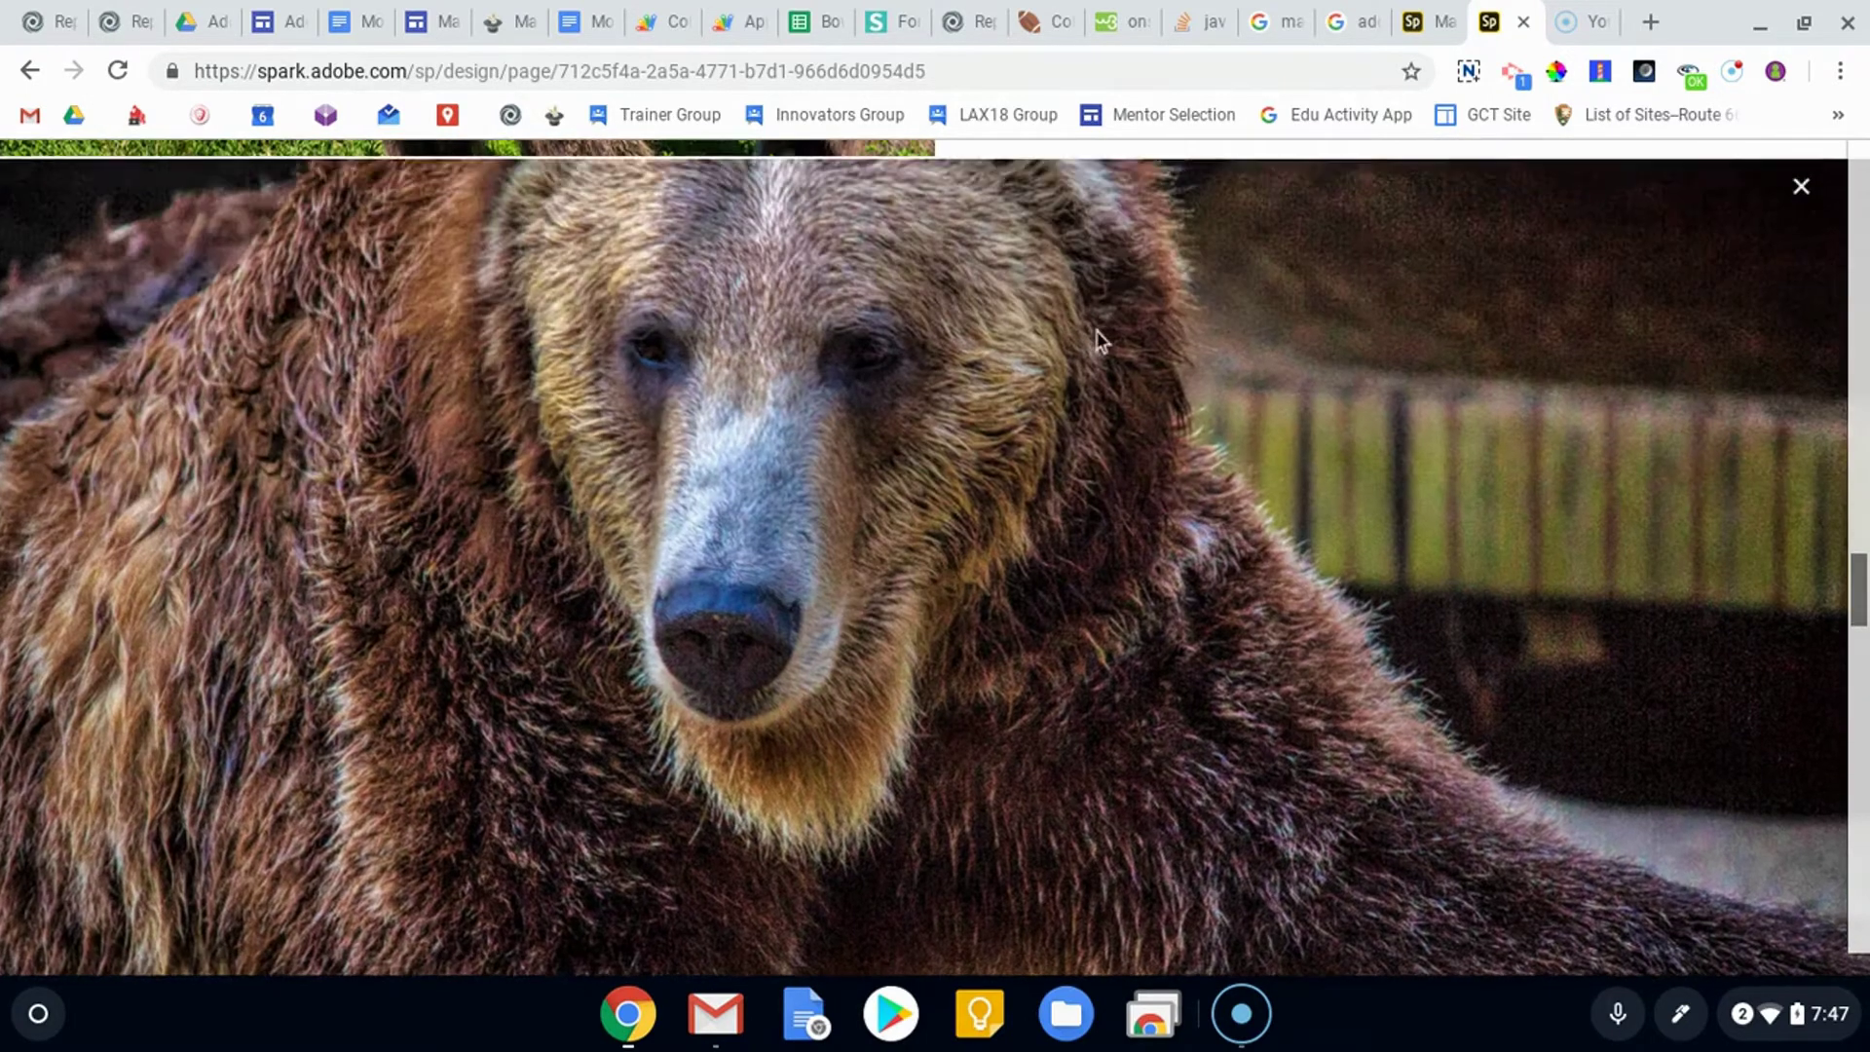
scroll(1083, 319, down, 5)
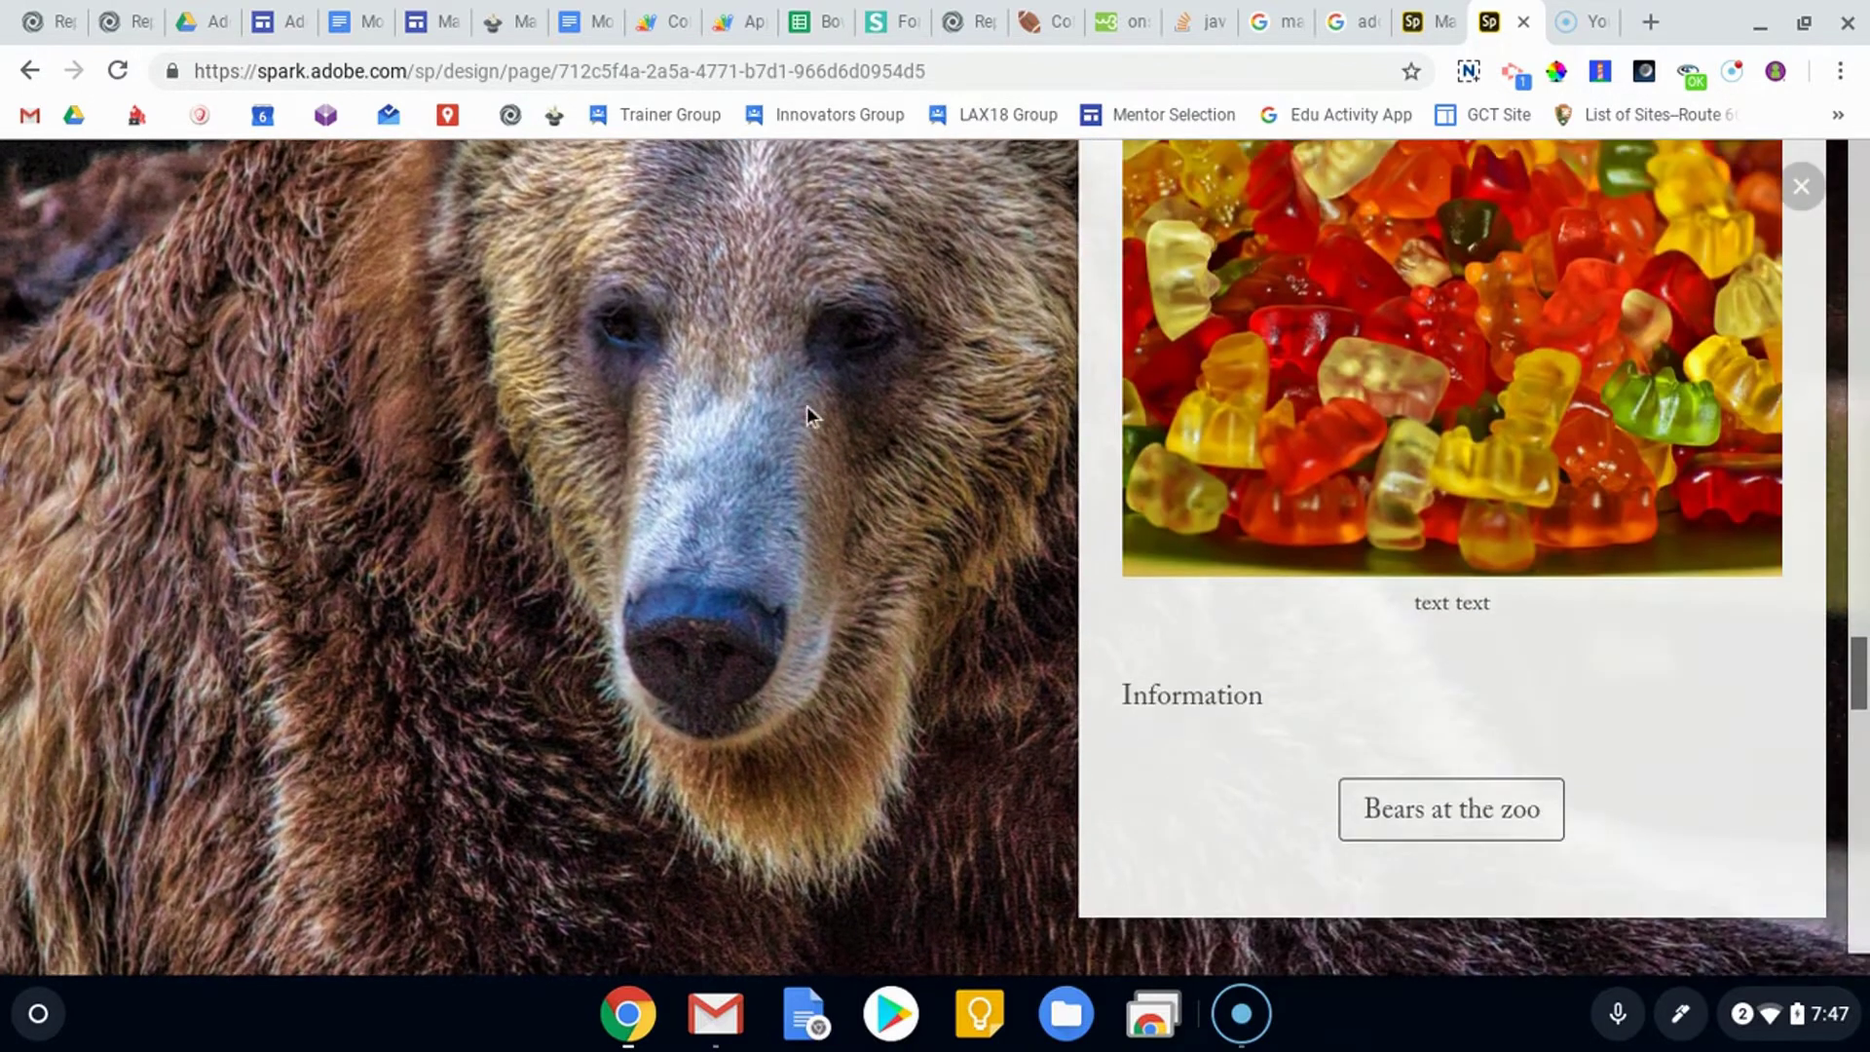
scroll(1283, 389, up, 3)
scroll(1381, 325, down, 10)
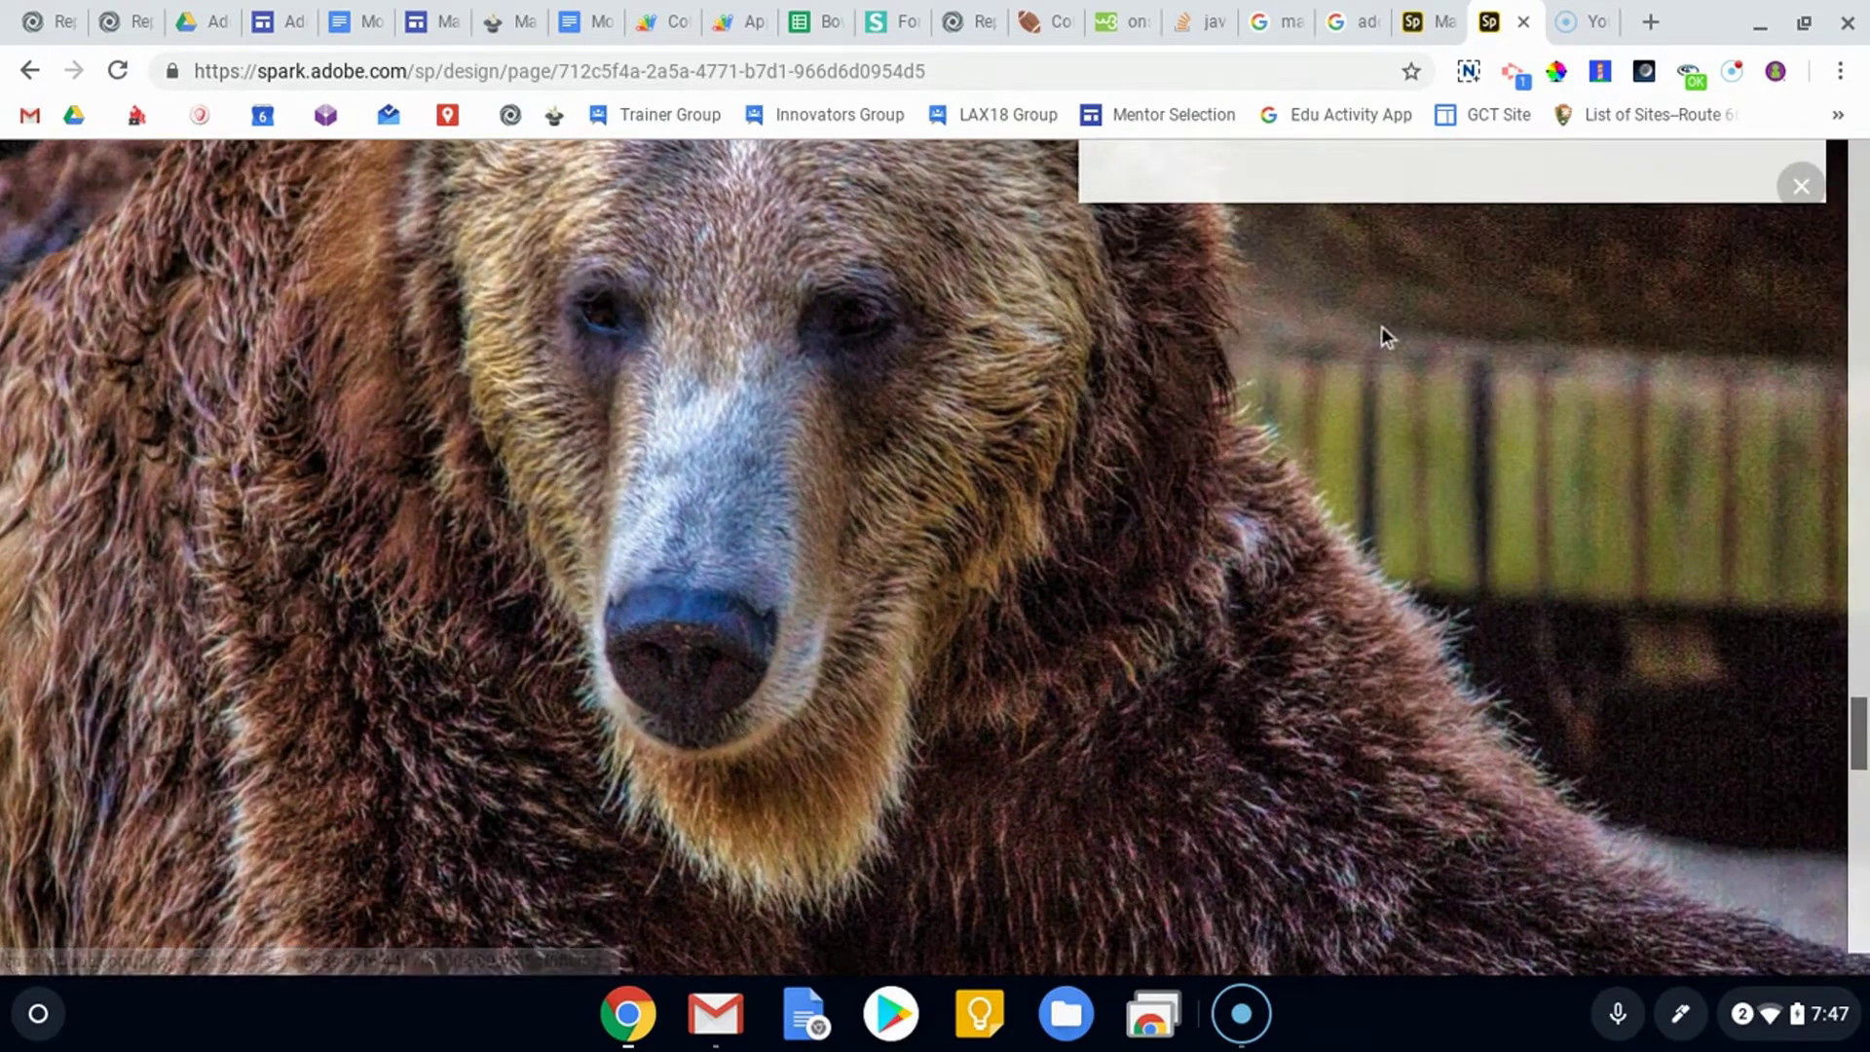
scroll(1168, 389, down, 10)
scroll(835, 430, up, 6)
scroll(869, 411, down, 3)
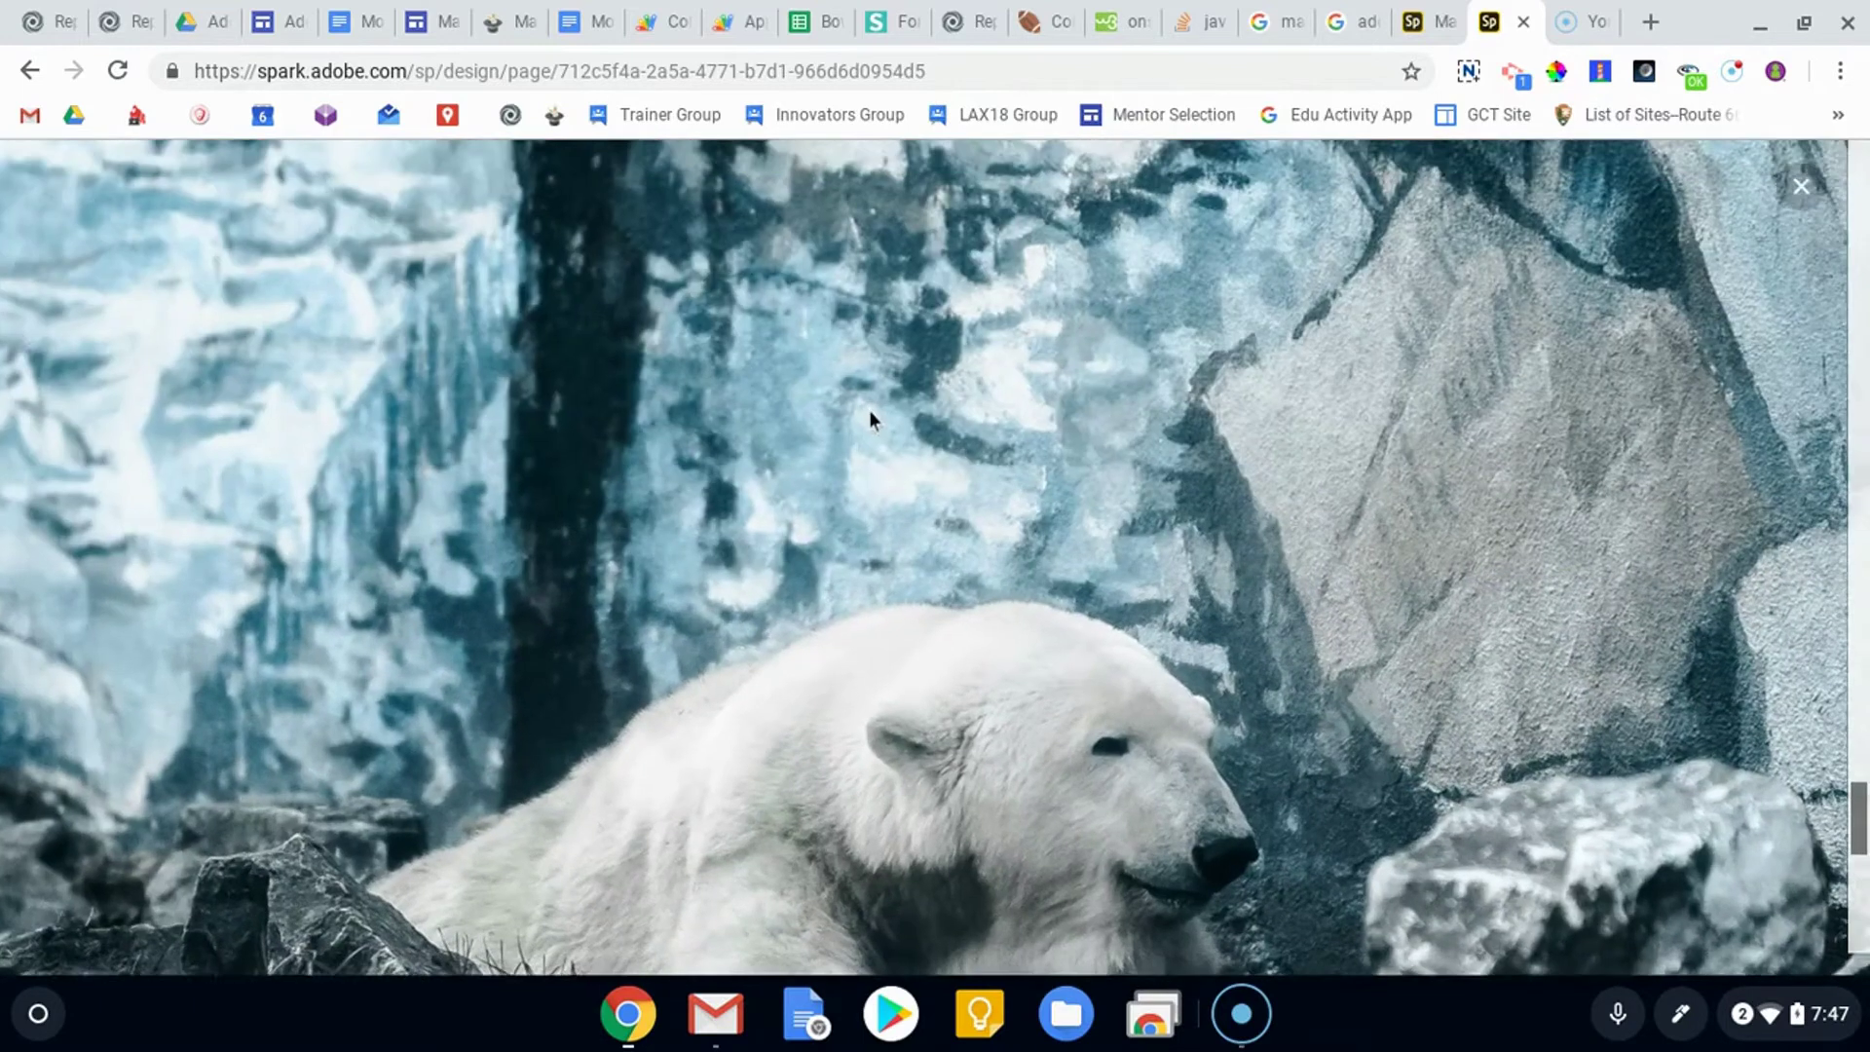
scroll(1132, 517, down, 5)
scroll(1110, 500, up, 5)
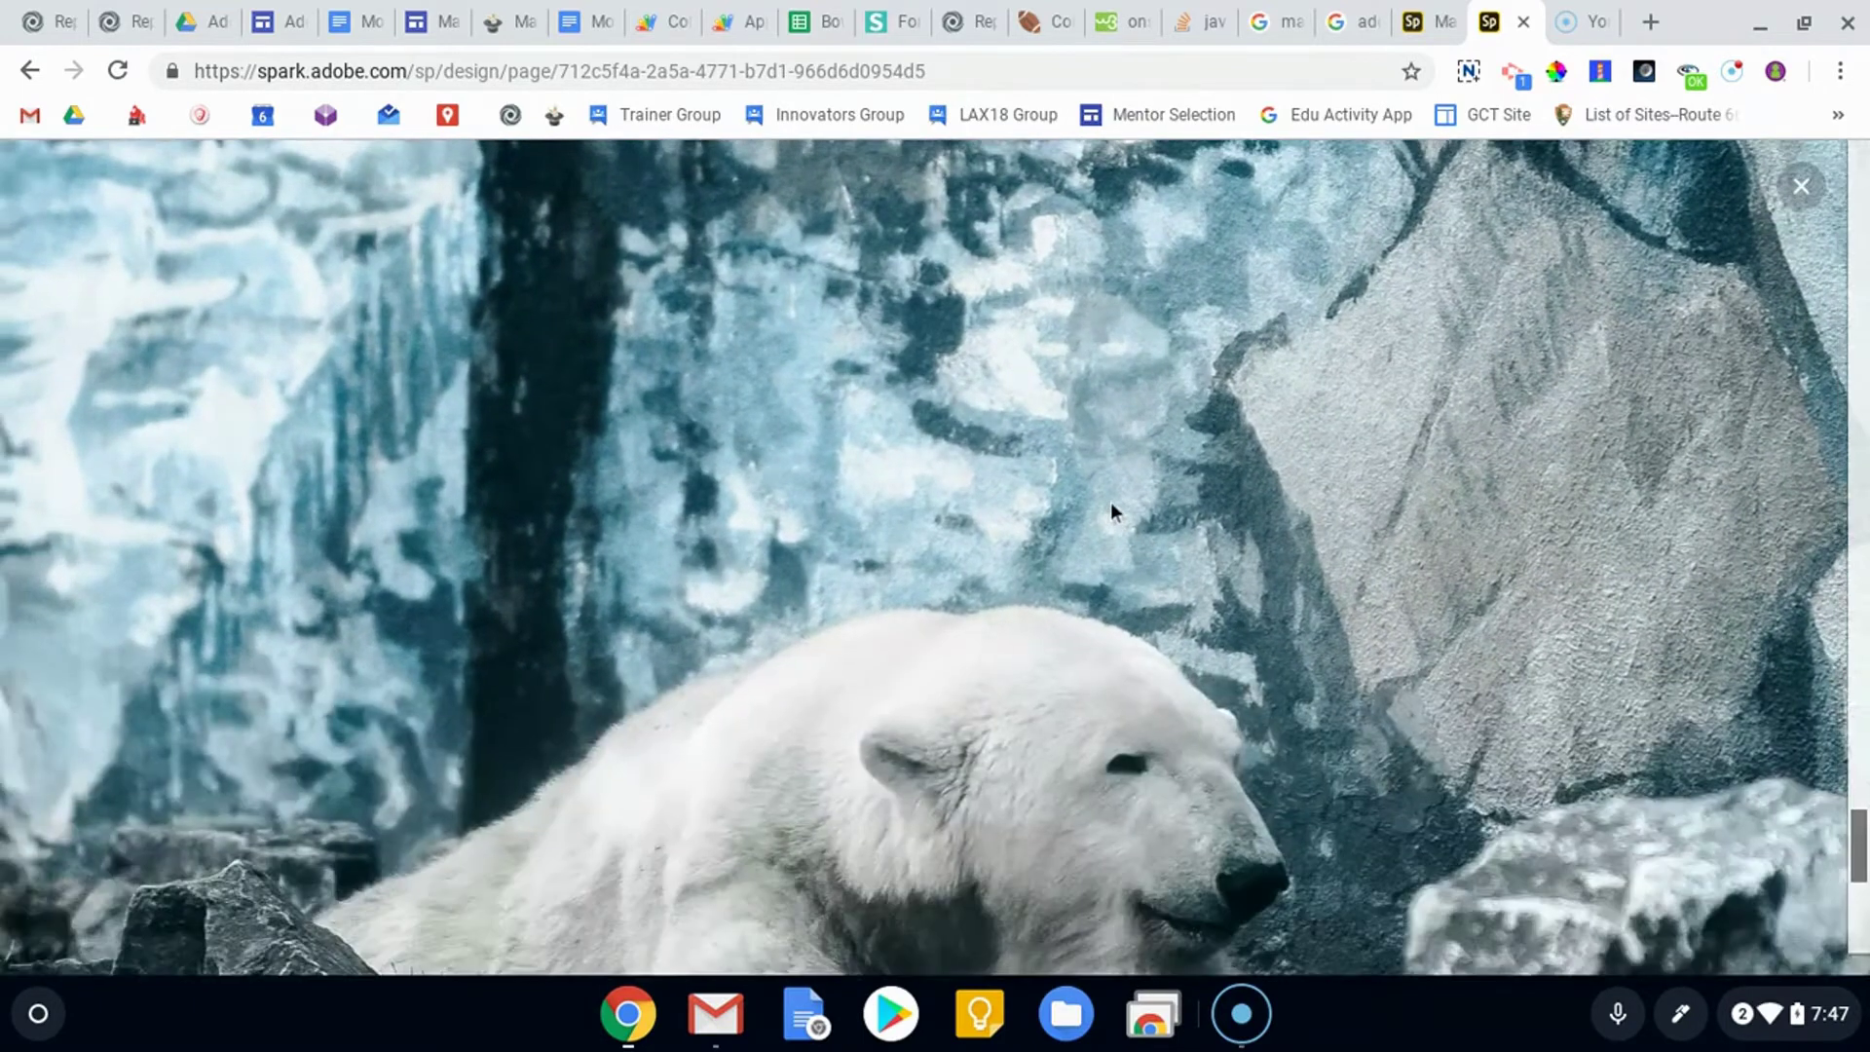
scroll(1099, 542, up, 3)
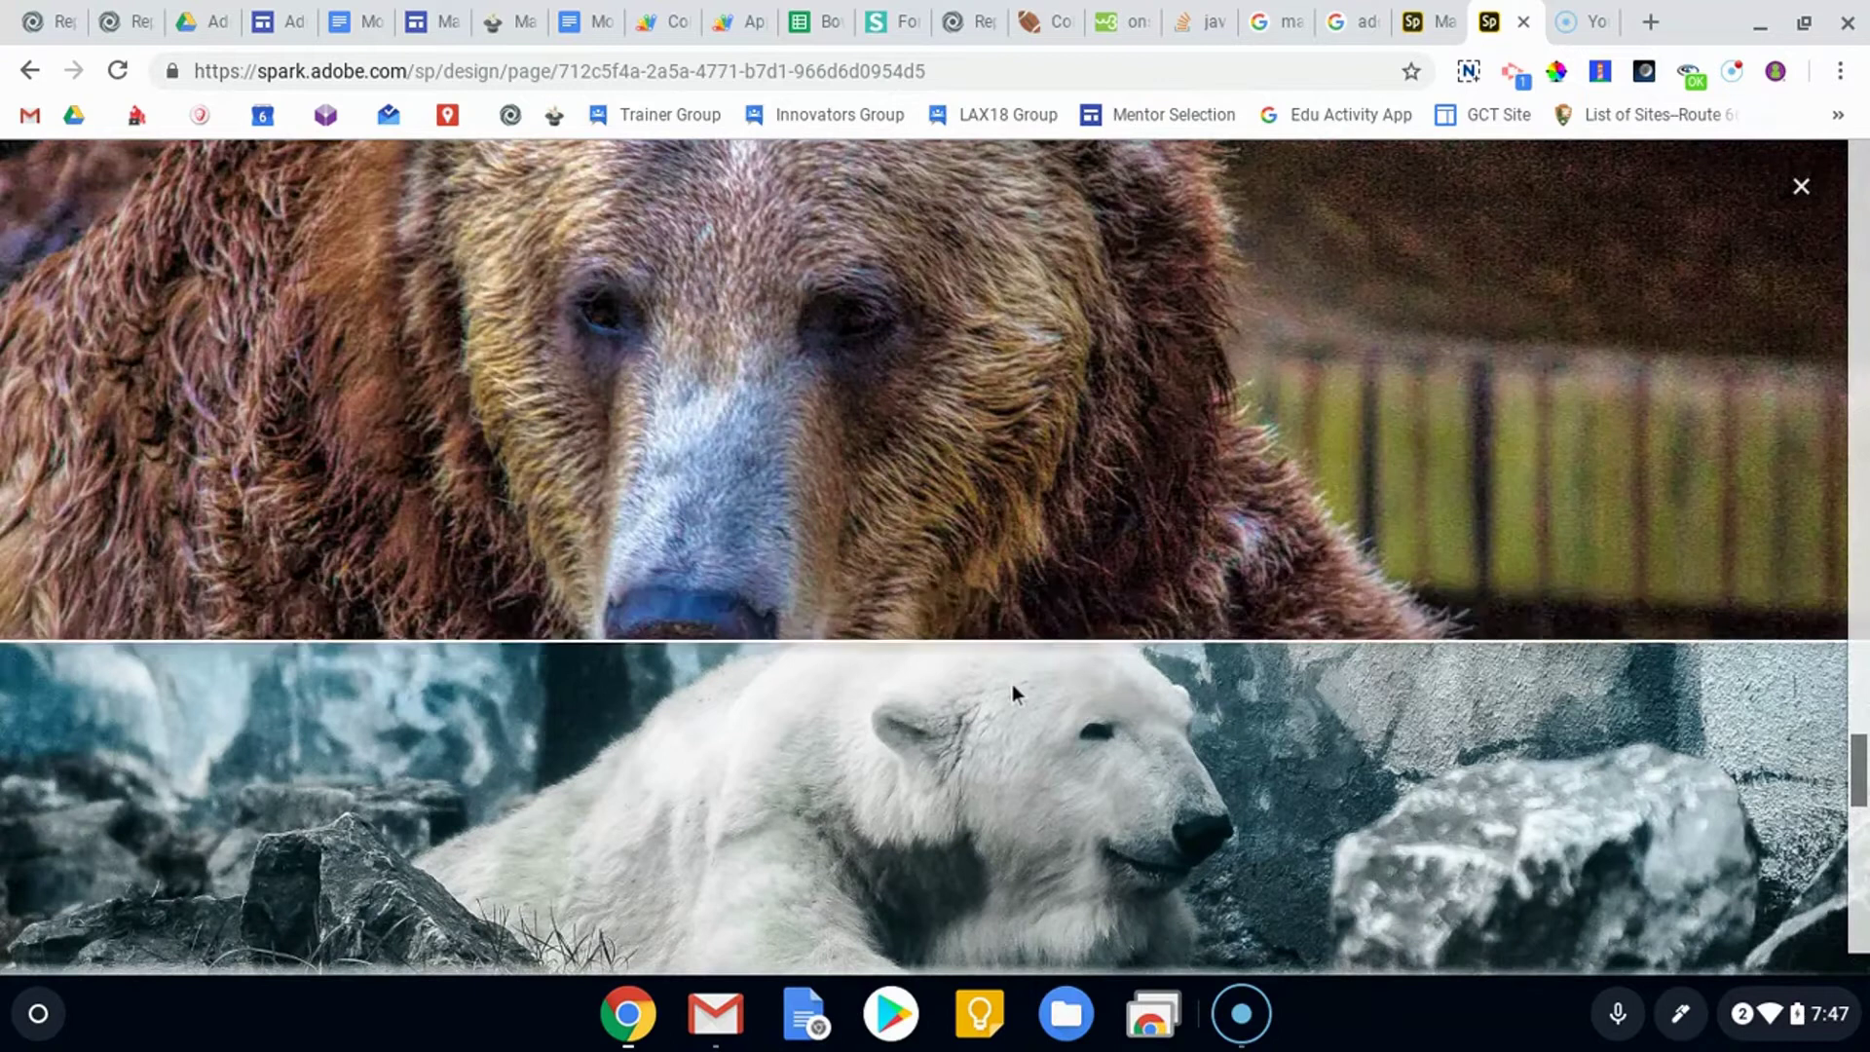
scroll(1055, 464, up, 4)
scroll(817, 446, down, 5)
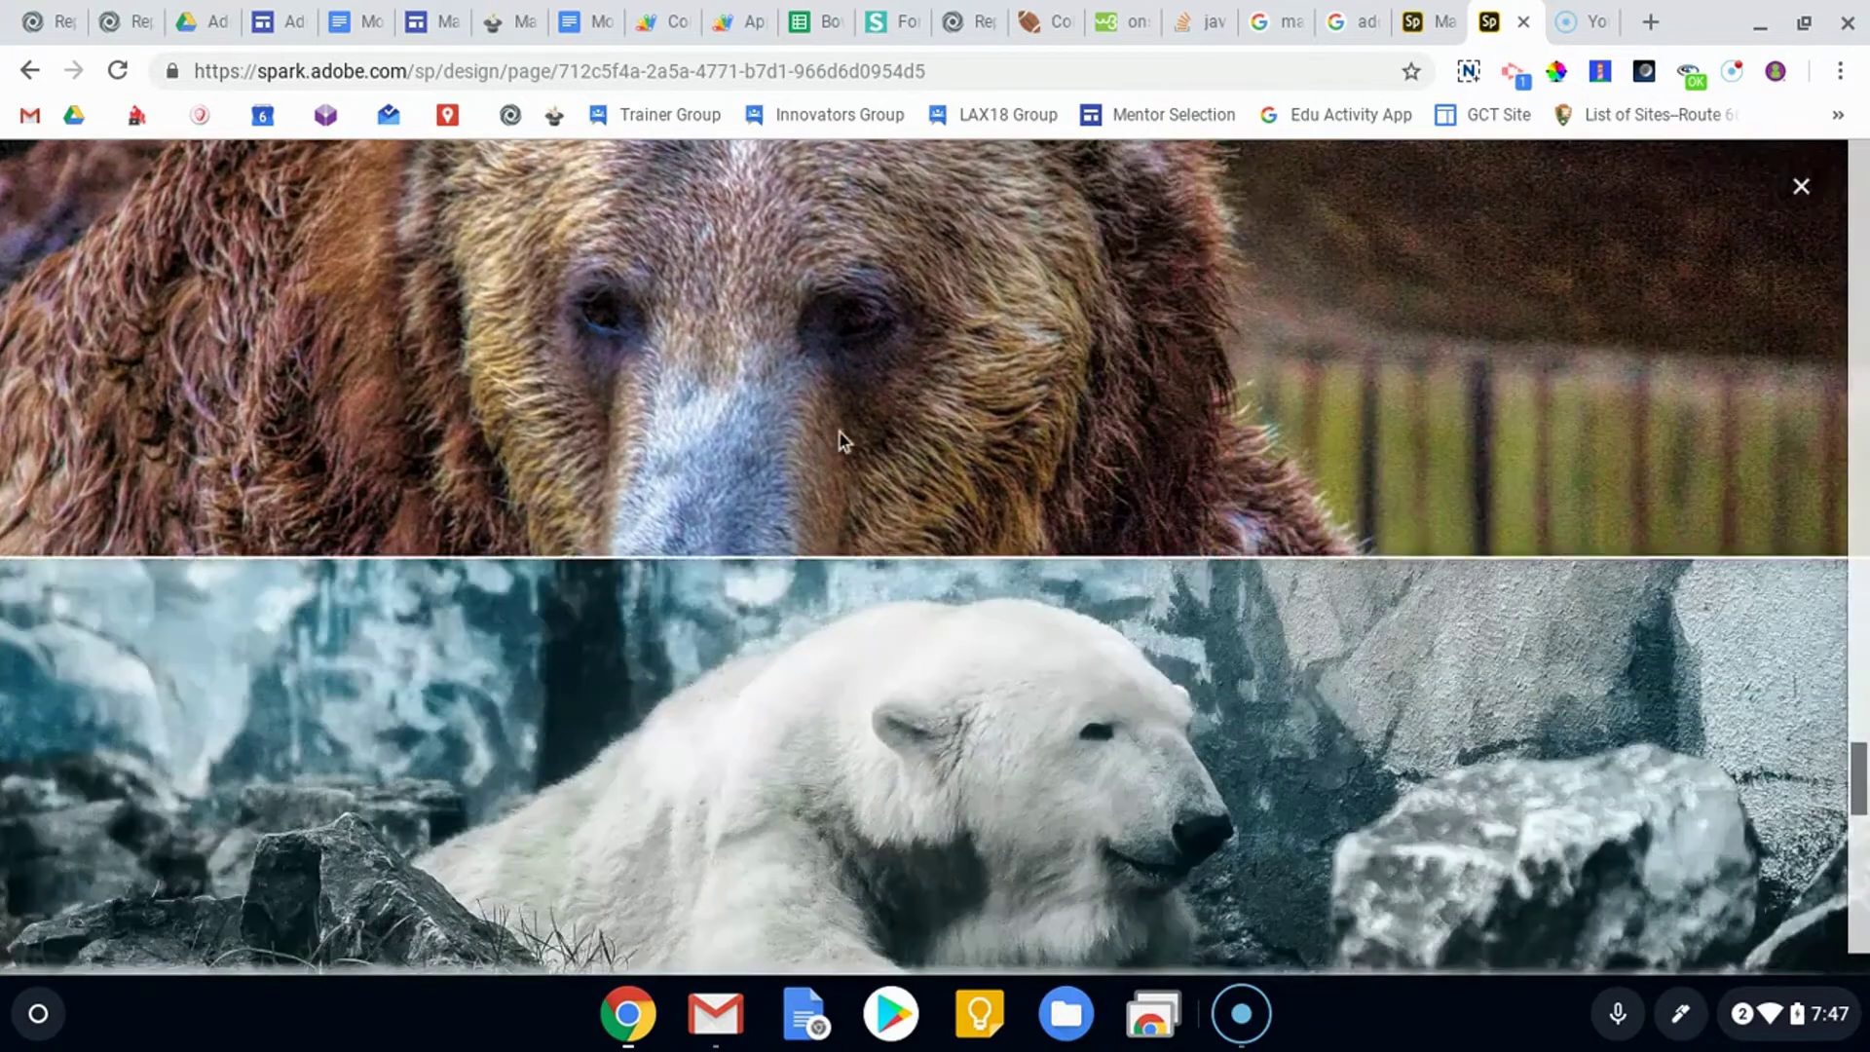
scroll(838, 431, down, 5)
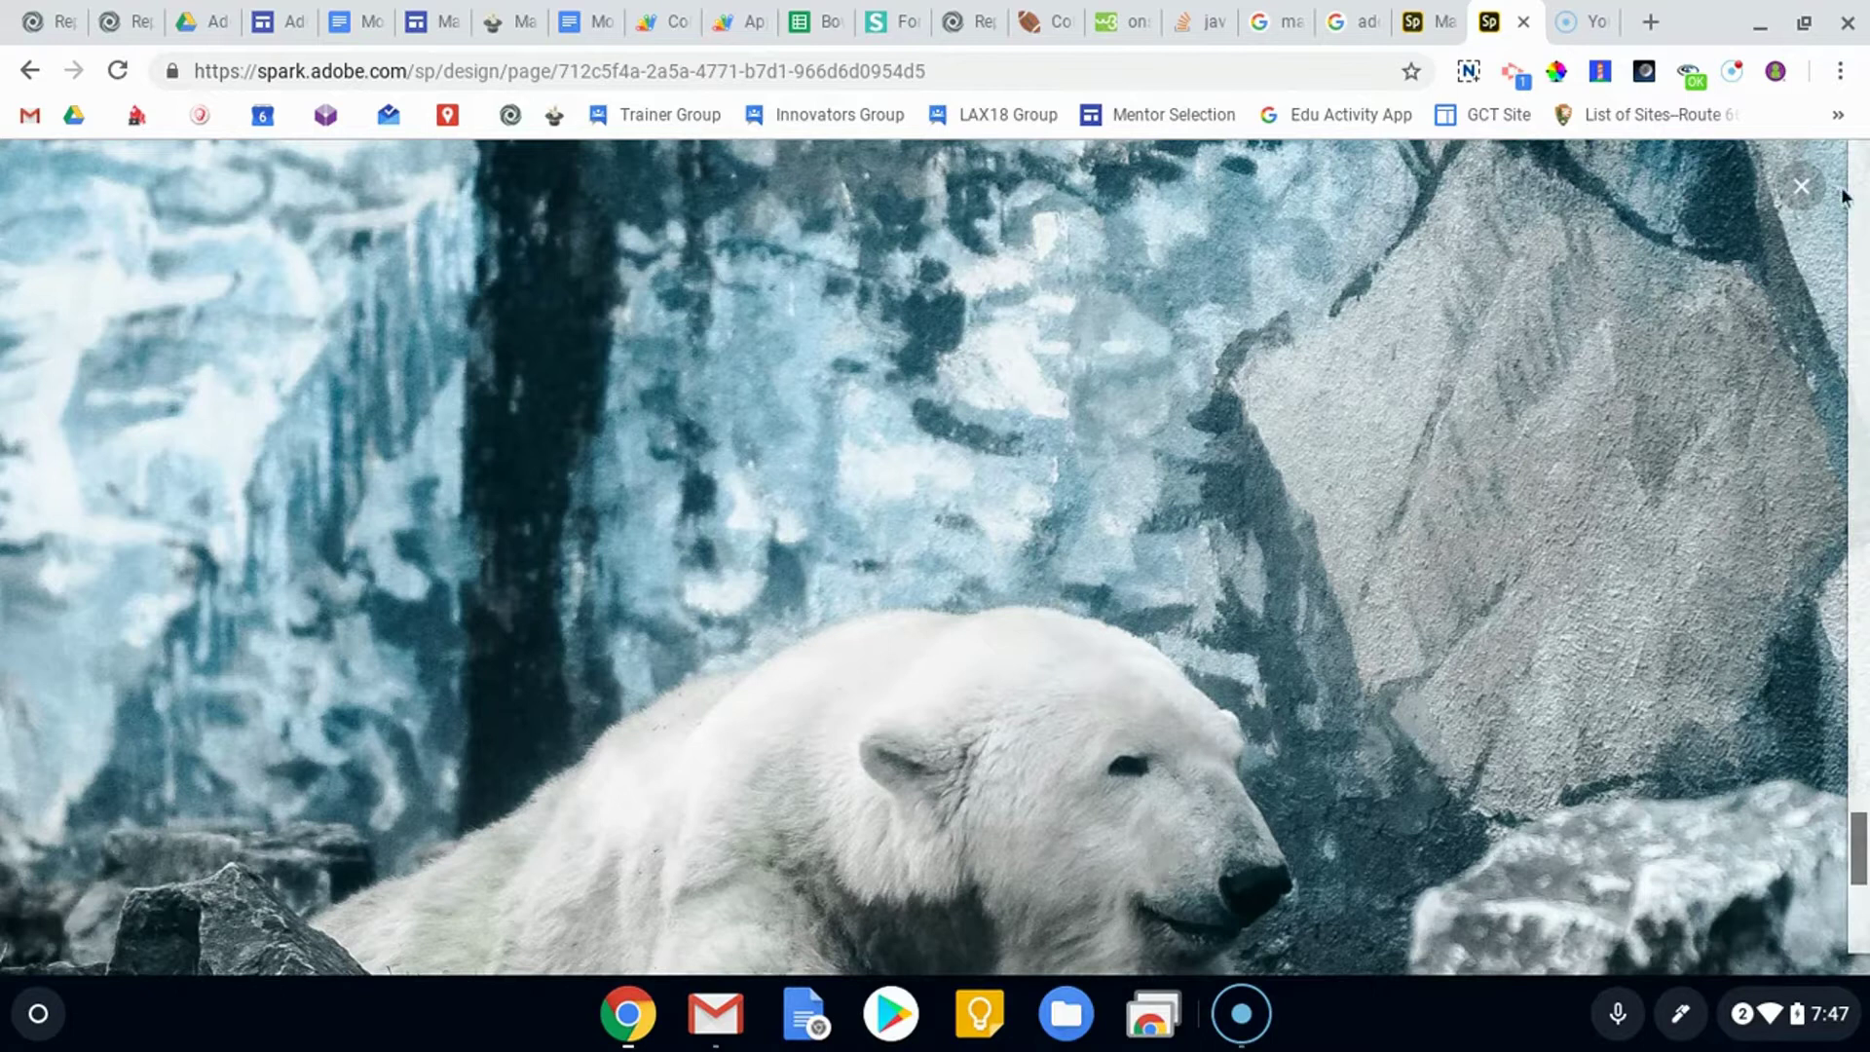
Step: Close the preview and scroll down to the polar bear photo in the editor
click(1797, 188)
scroll(1031, 463, down, 10)
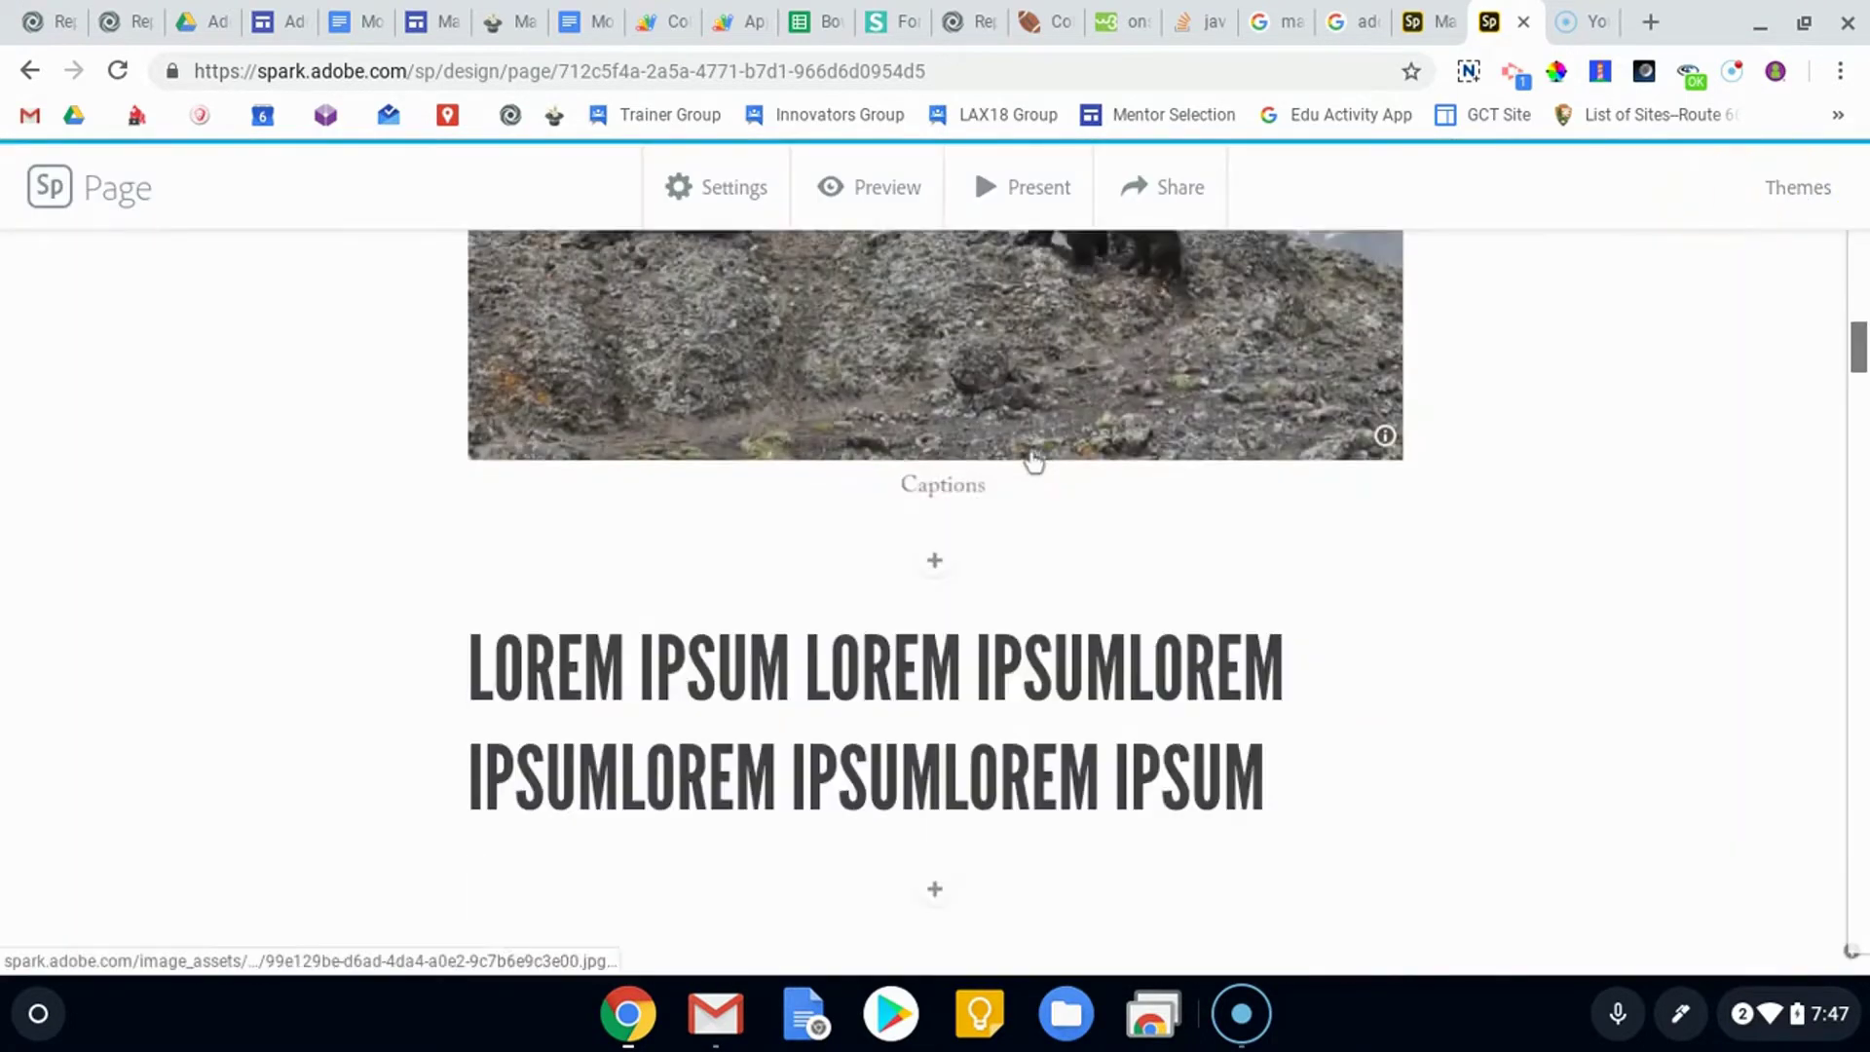
scroll(1032, 462, down, 15)
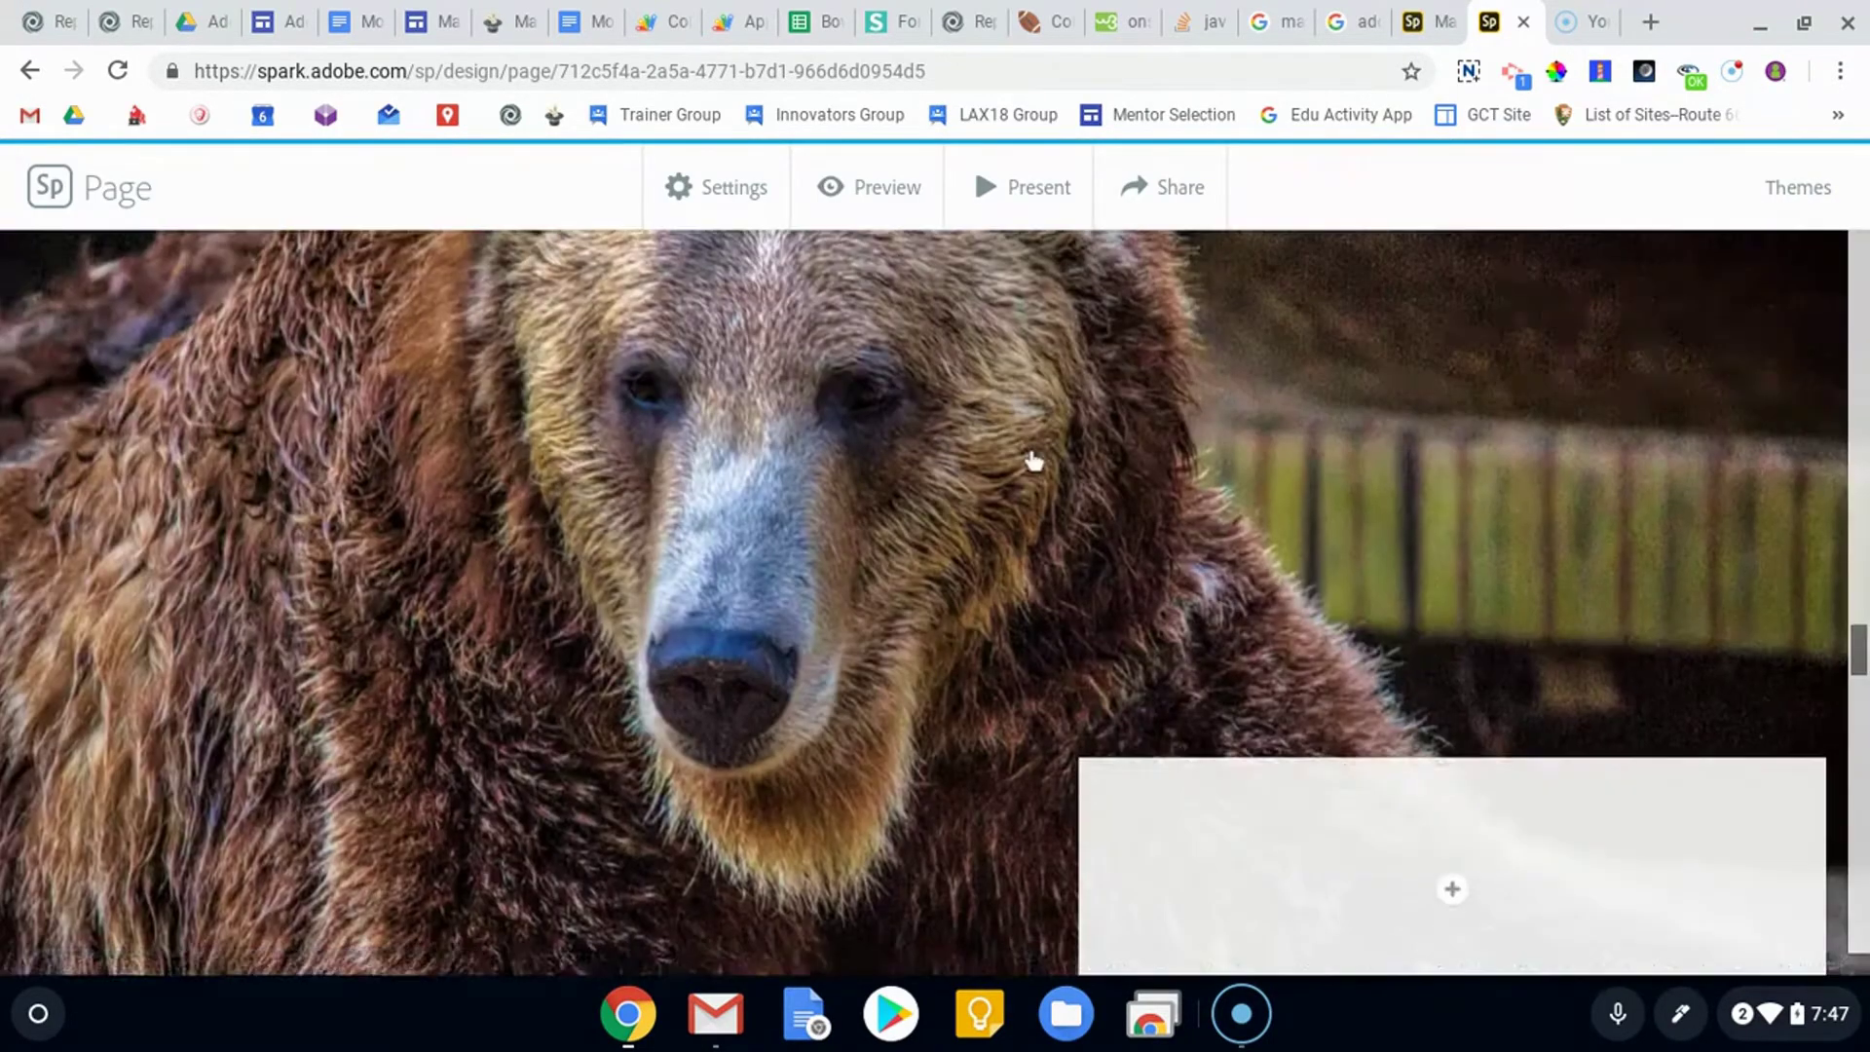
scroll(1034, 446, down, 5)
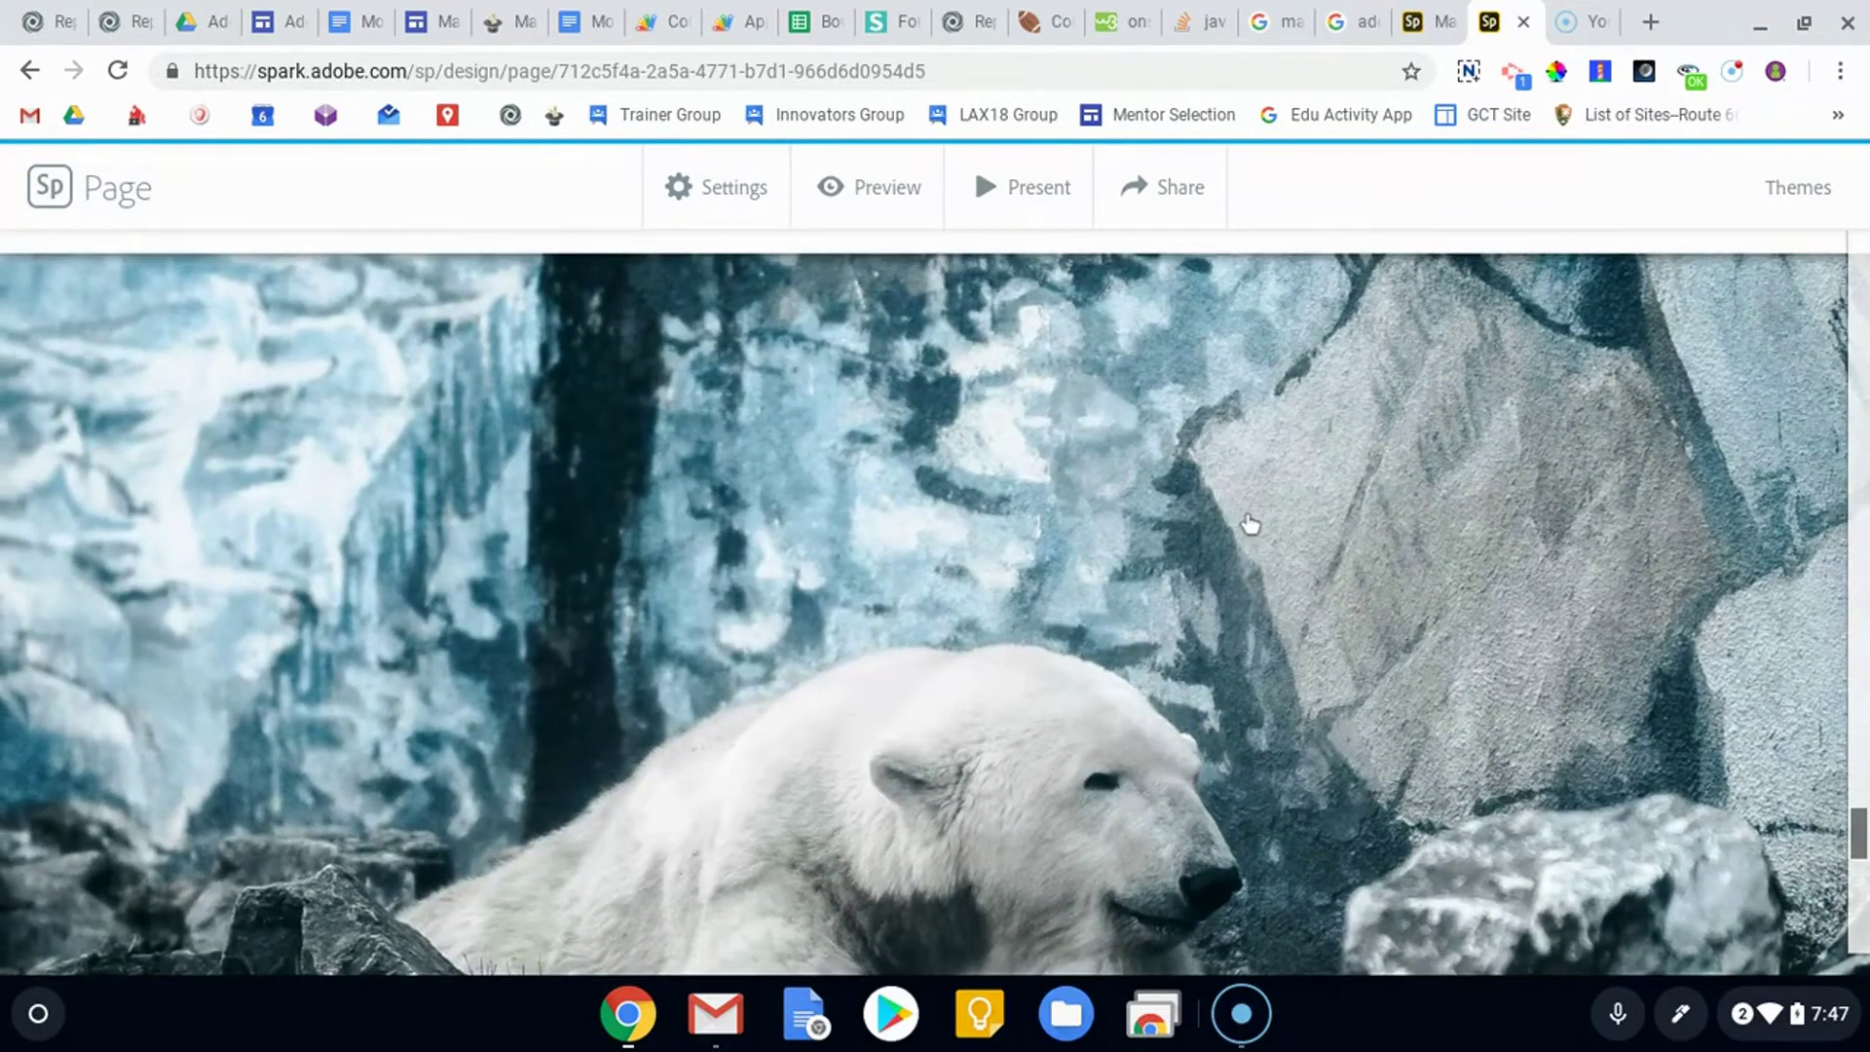
Step: Move the polar bear photo's focal point onto the bear's chin and save it
click(1099, 543)
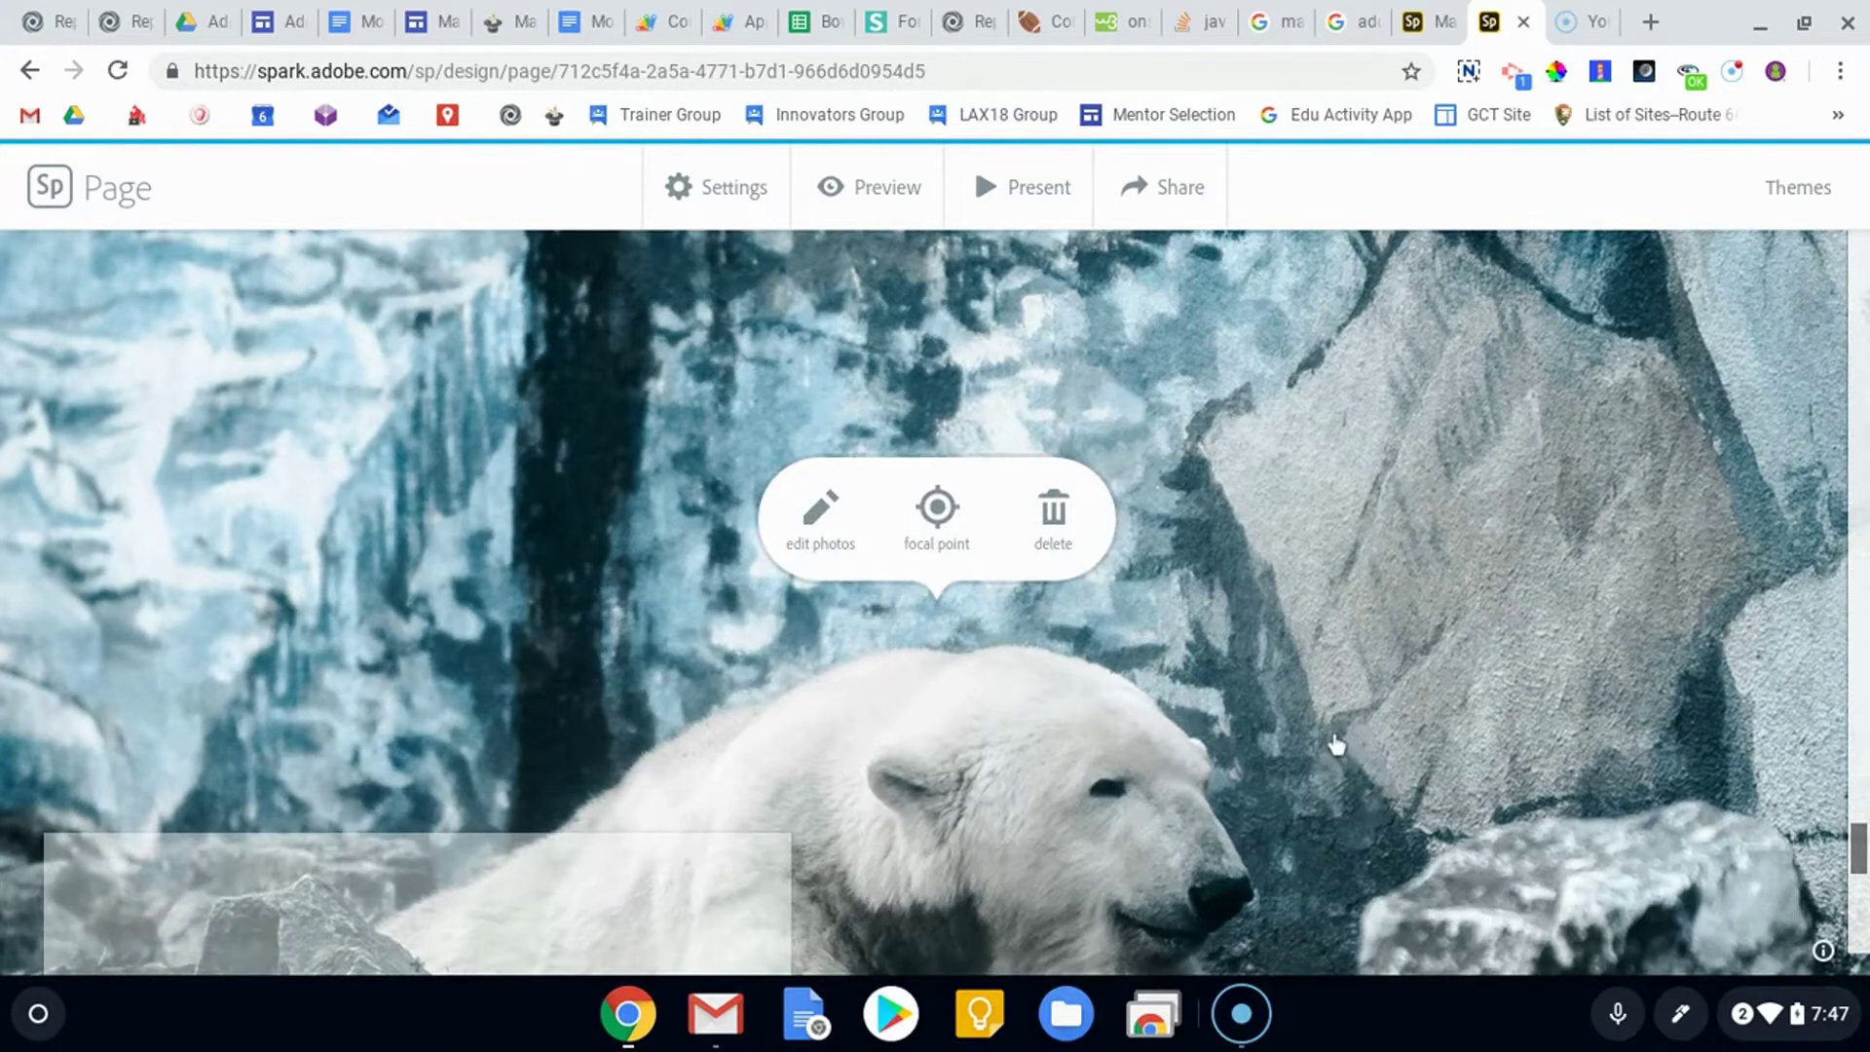
click(938, 514)
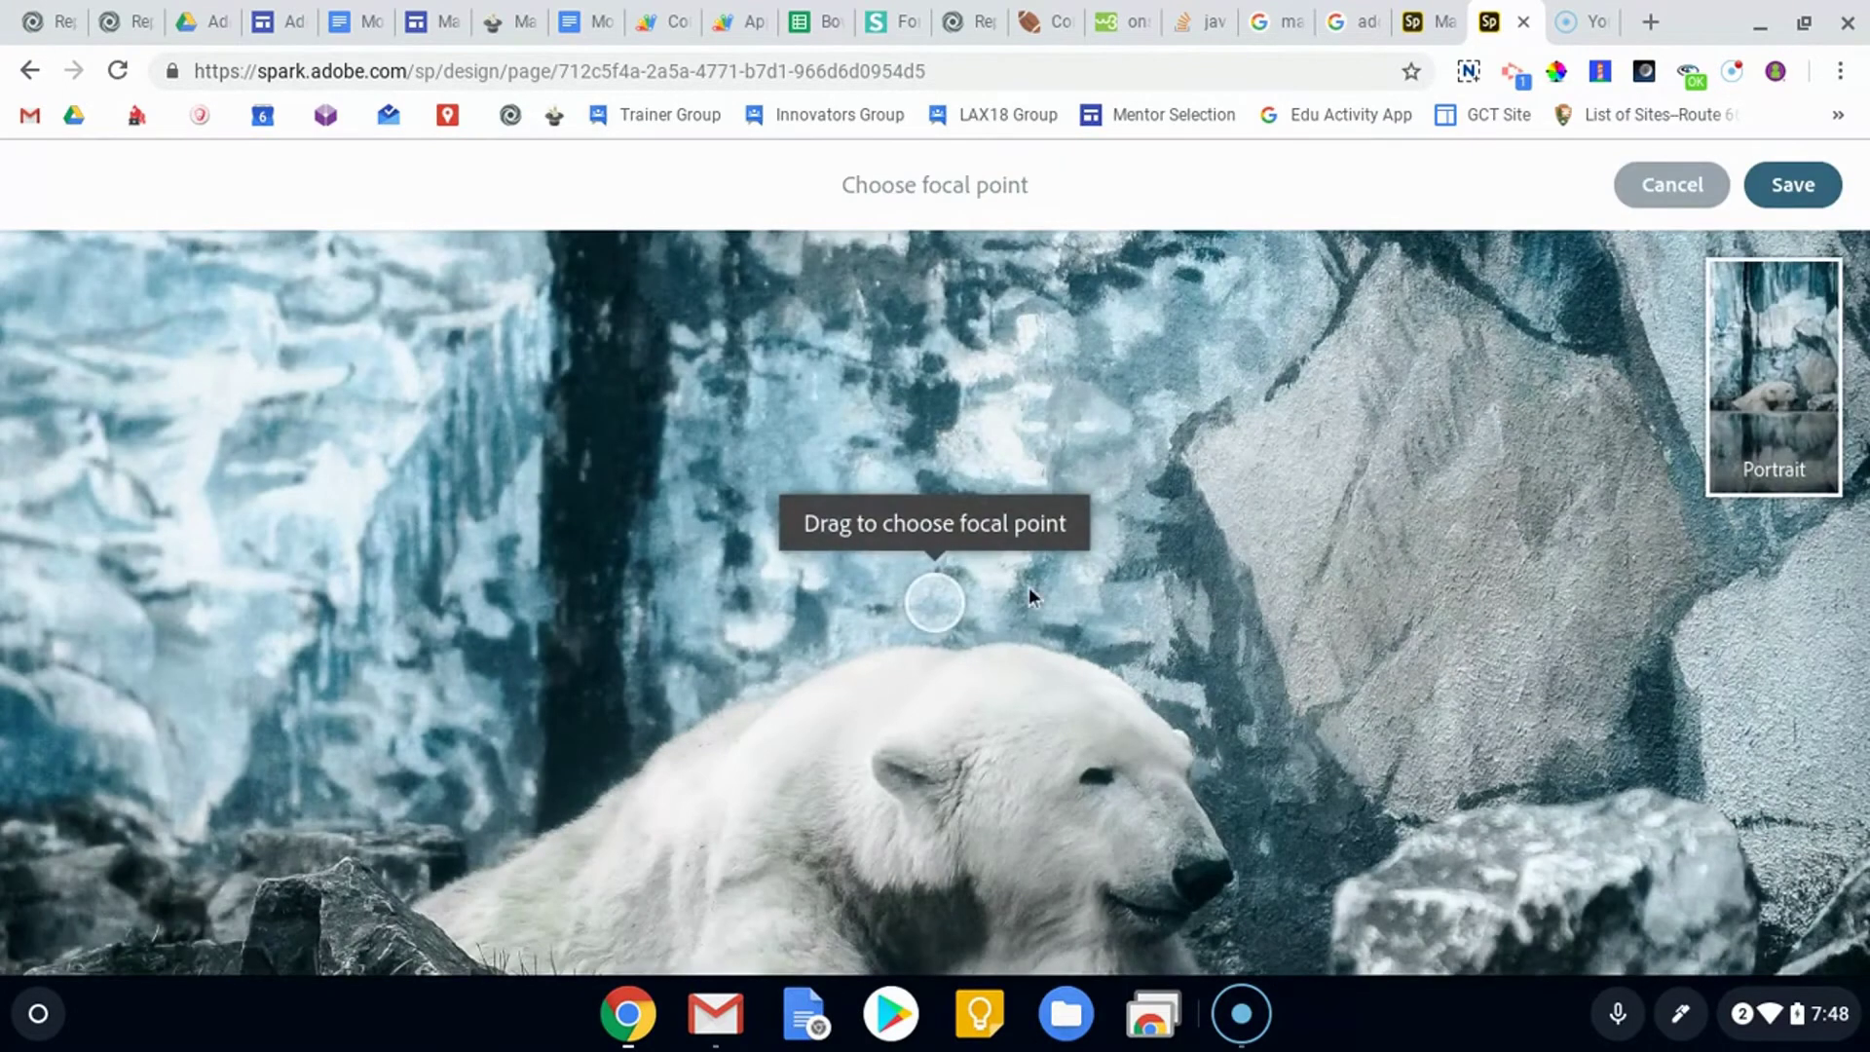
drag(902, 613, 1100, 703)
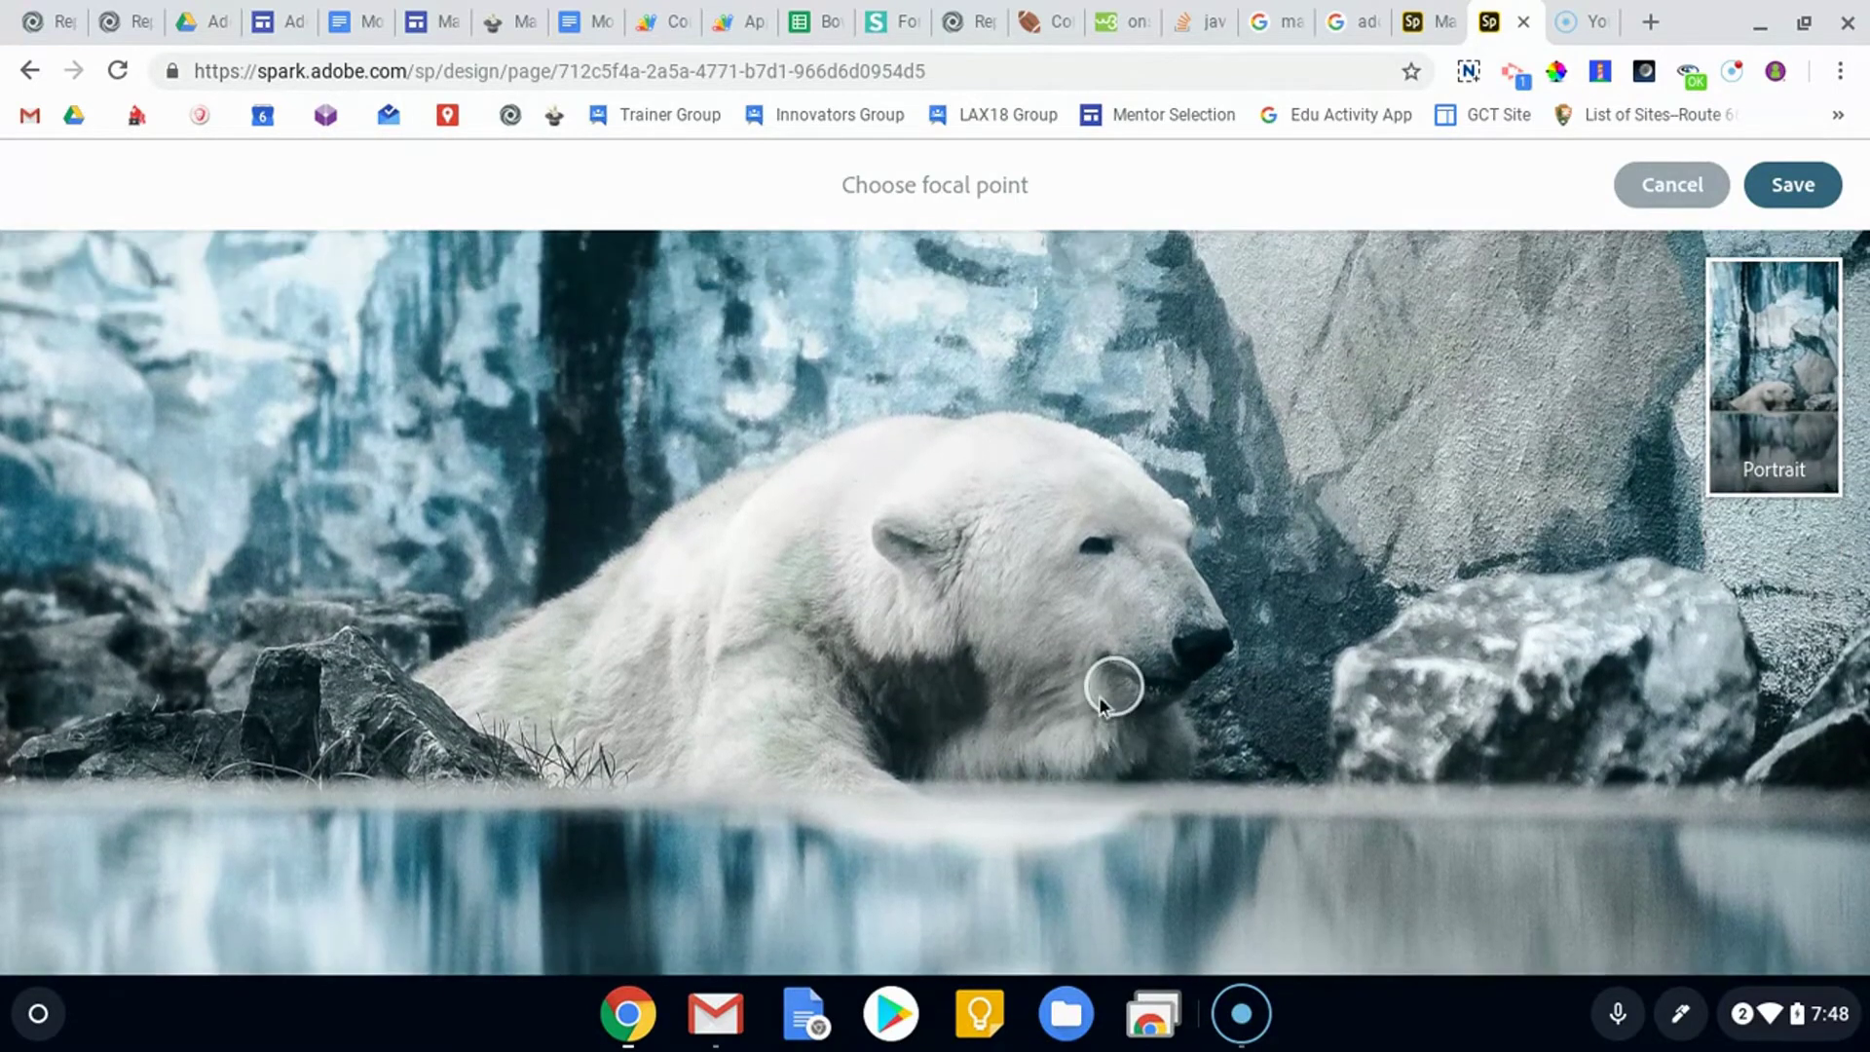
click(1796, 187)
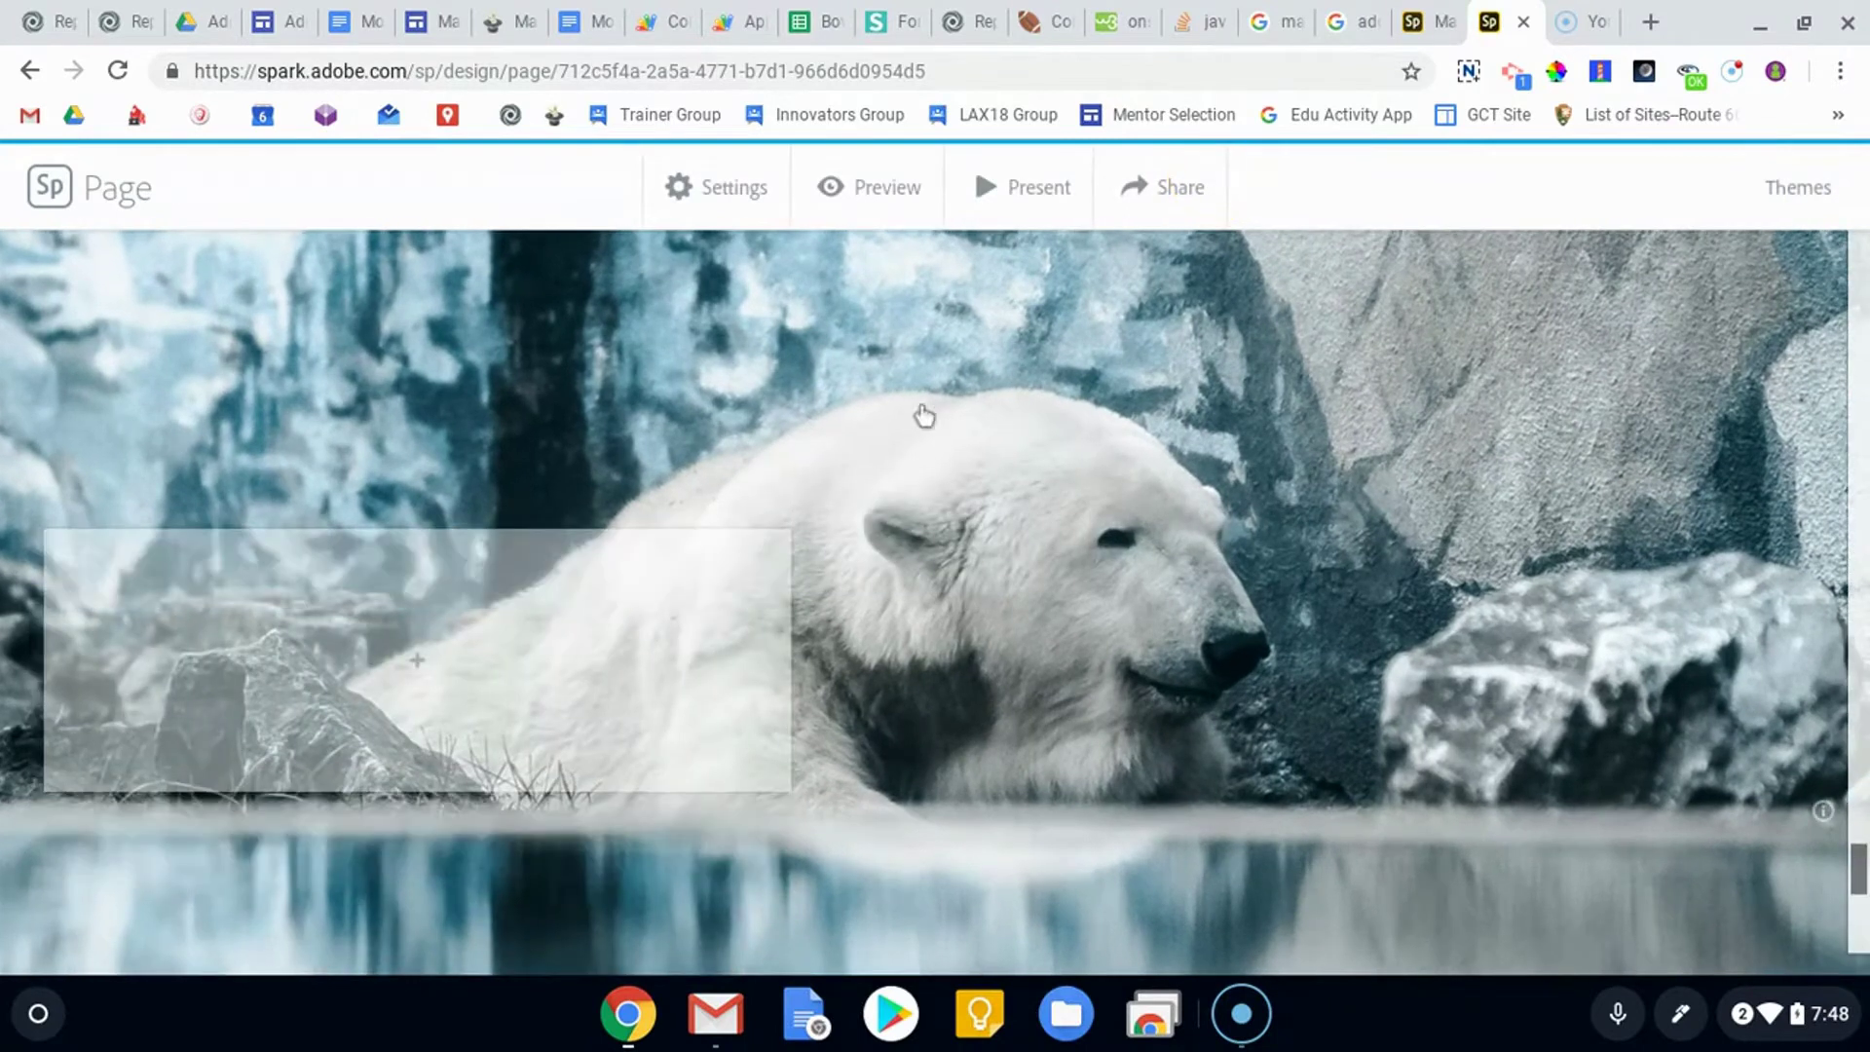
scroll(626, 659, down, 3)
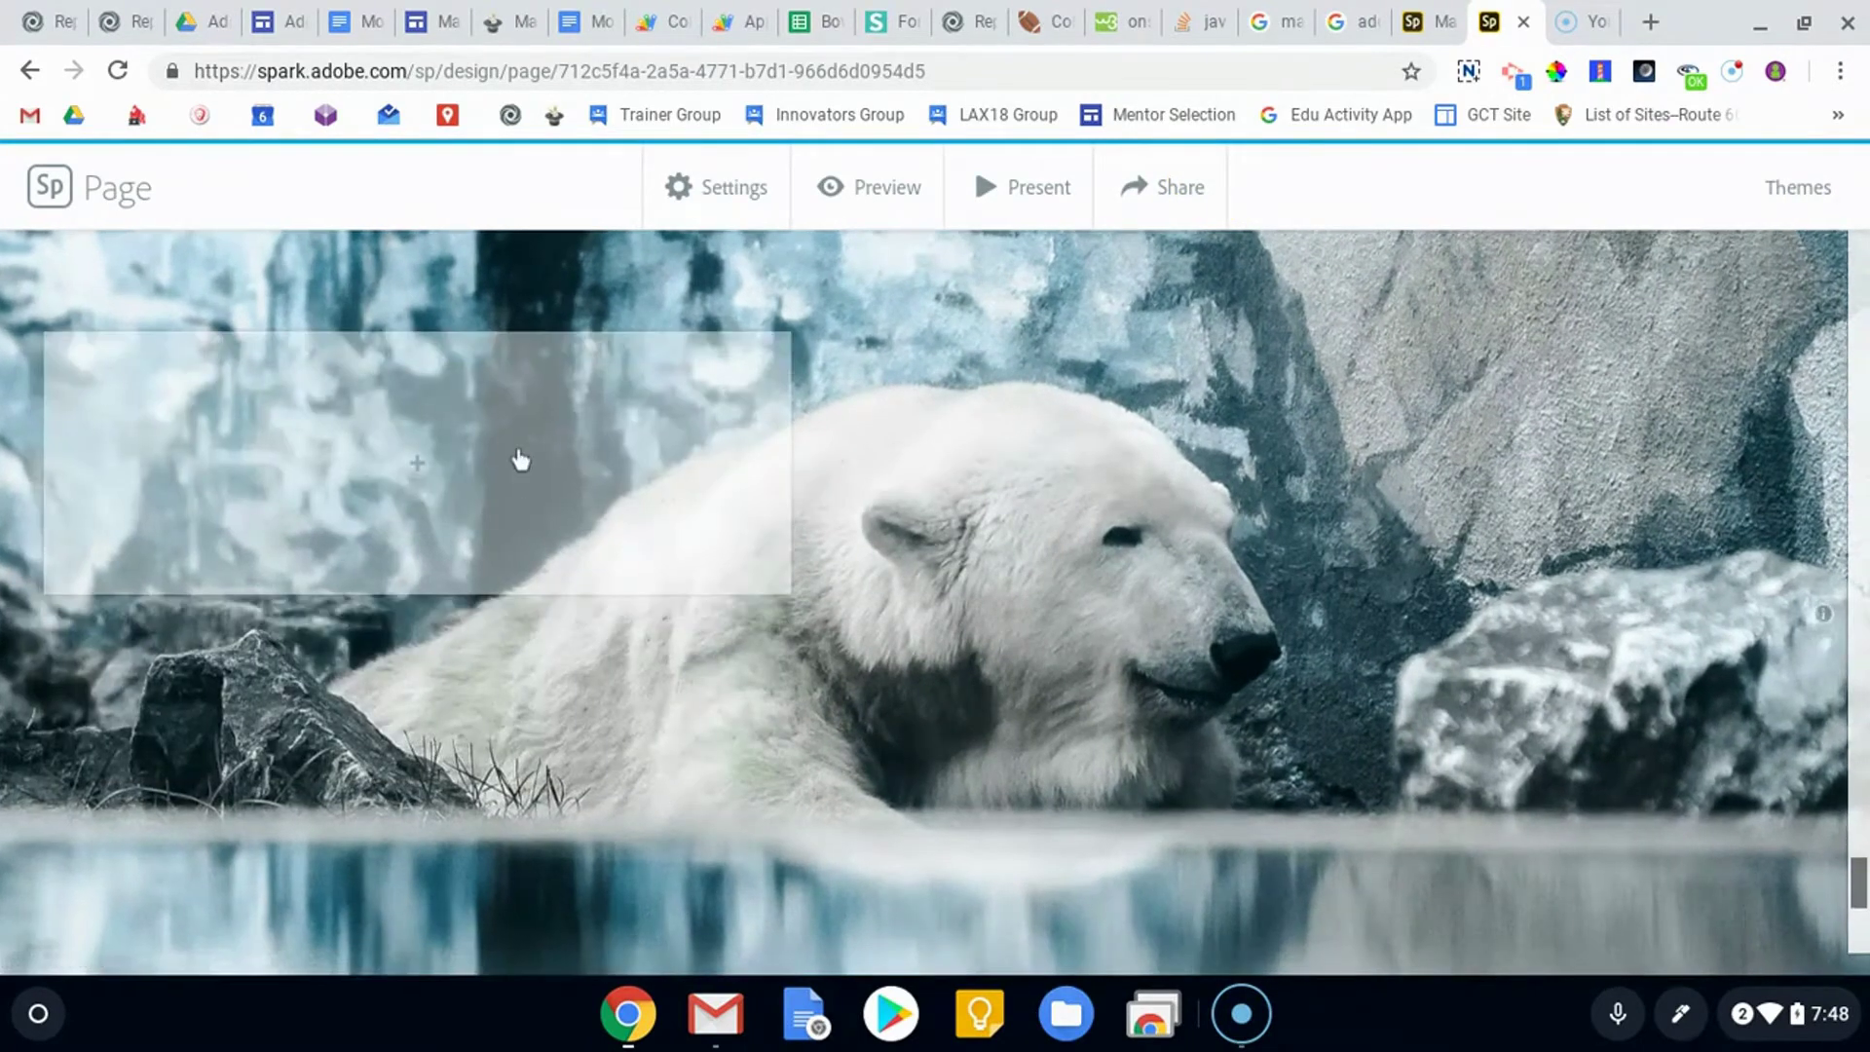
scroll(1077, 422, down, 1)
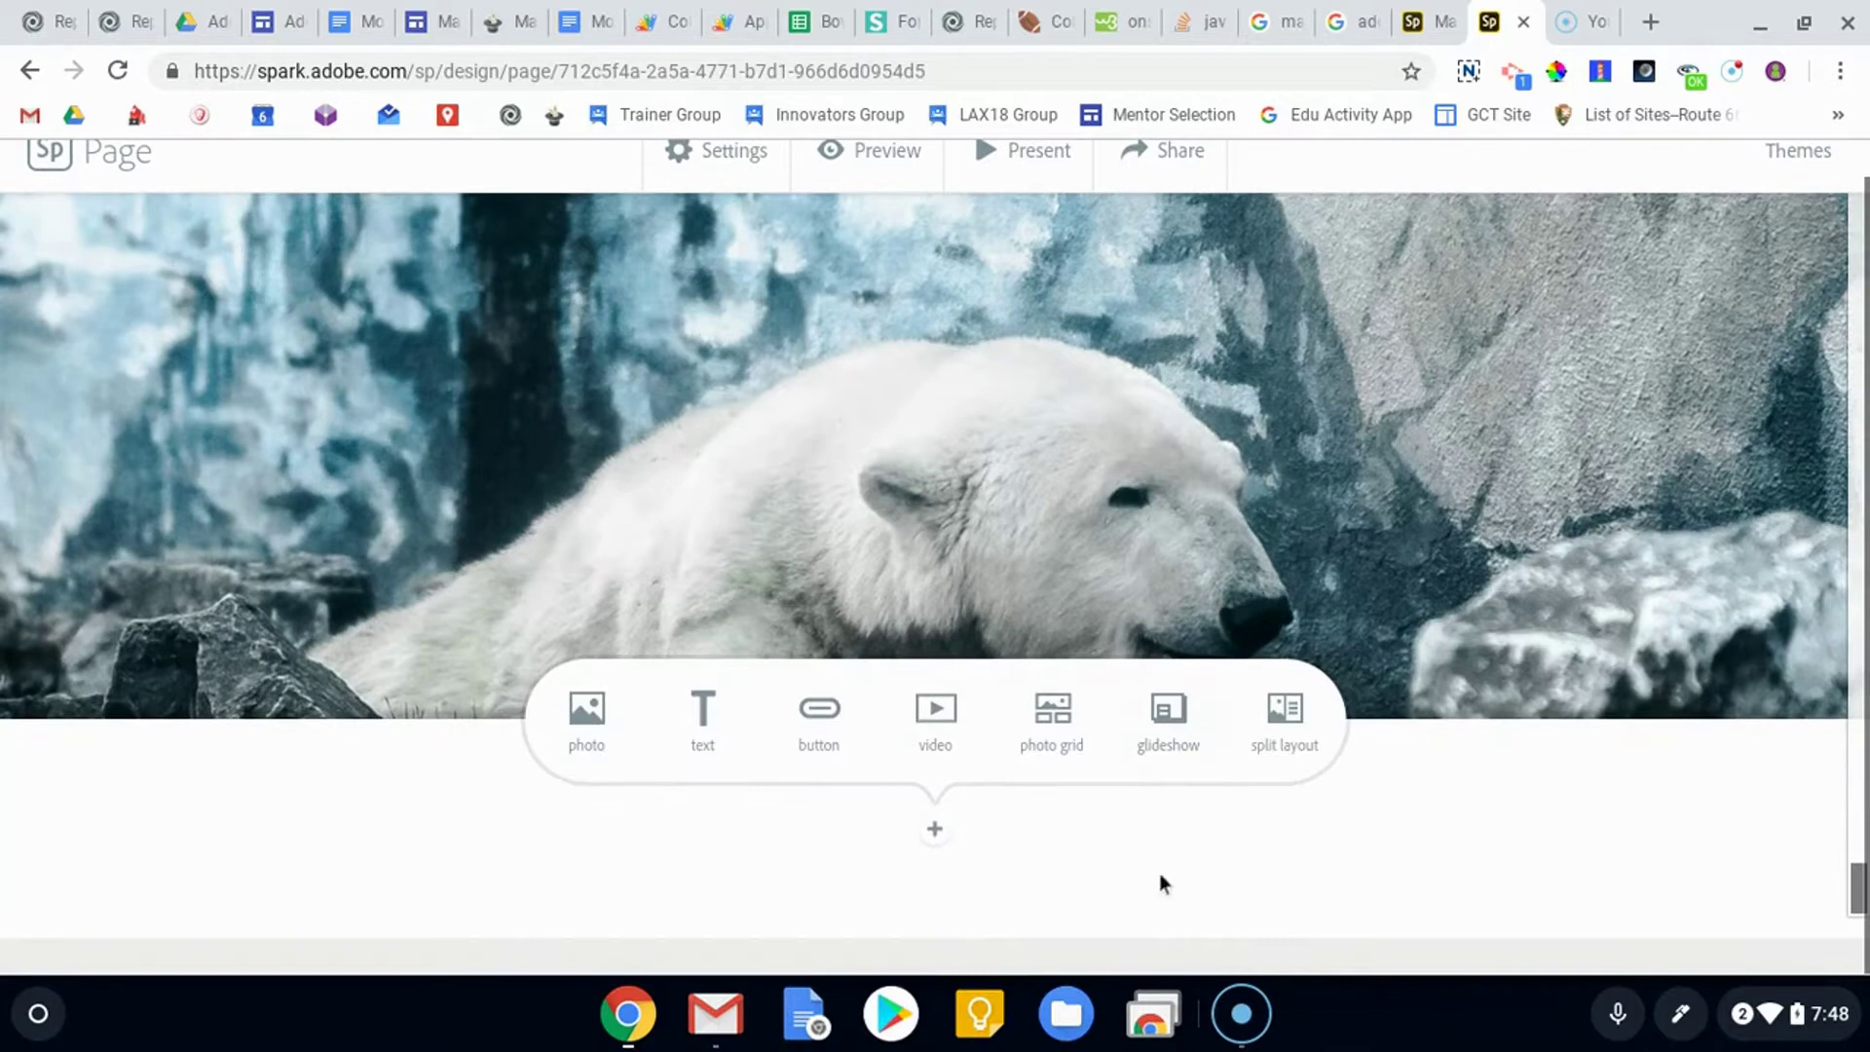
scroll(1159, 882, up, 2)
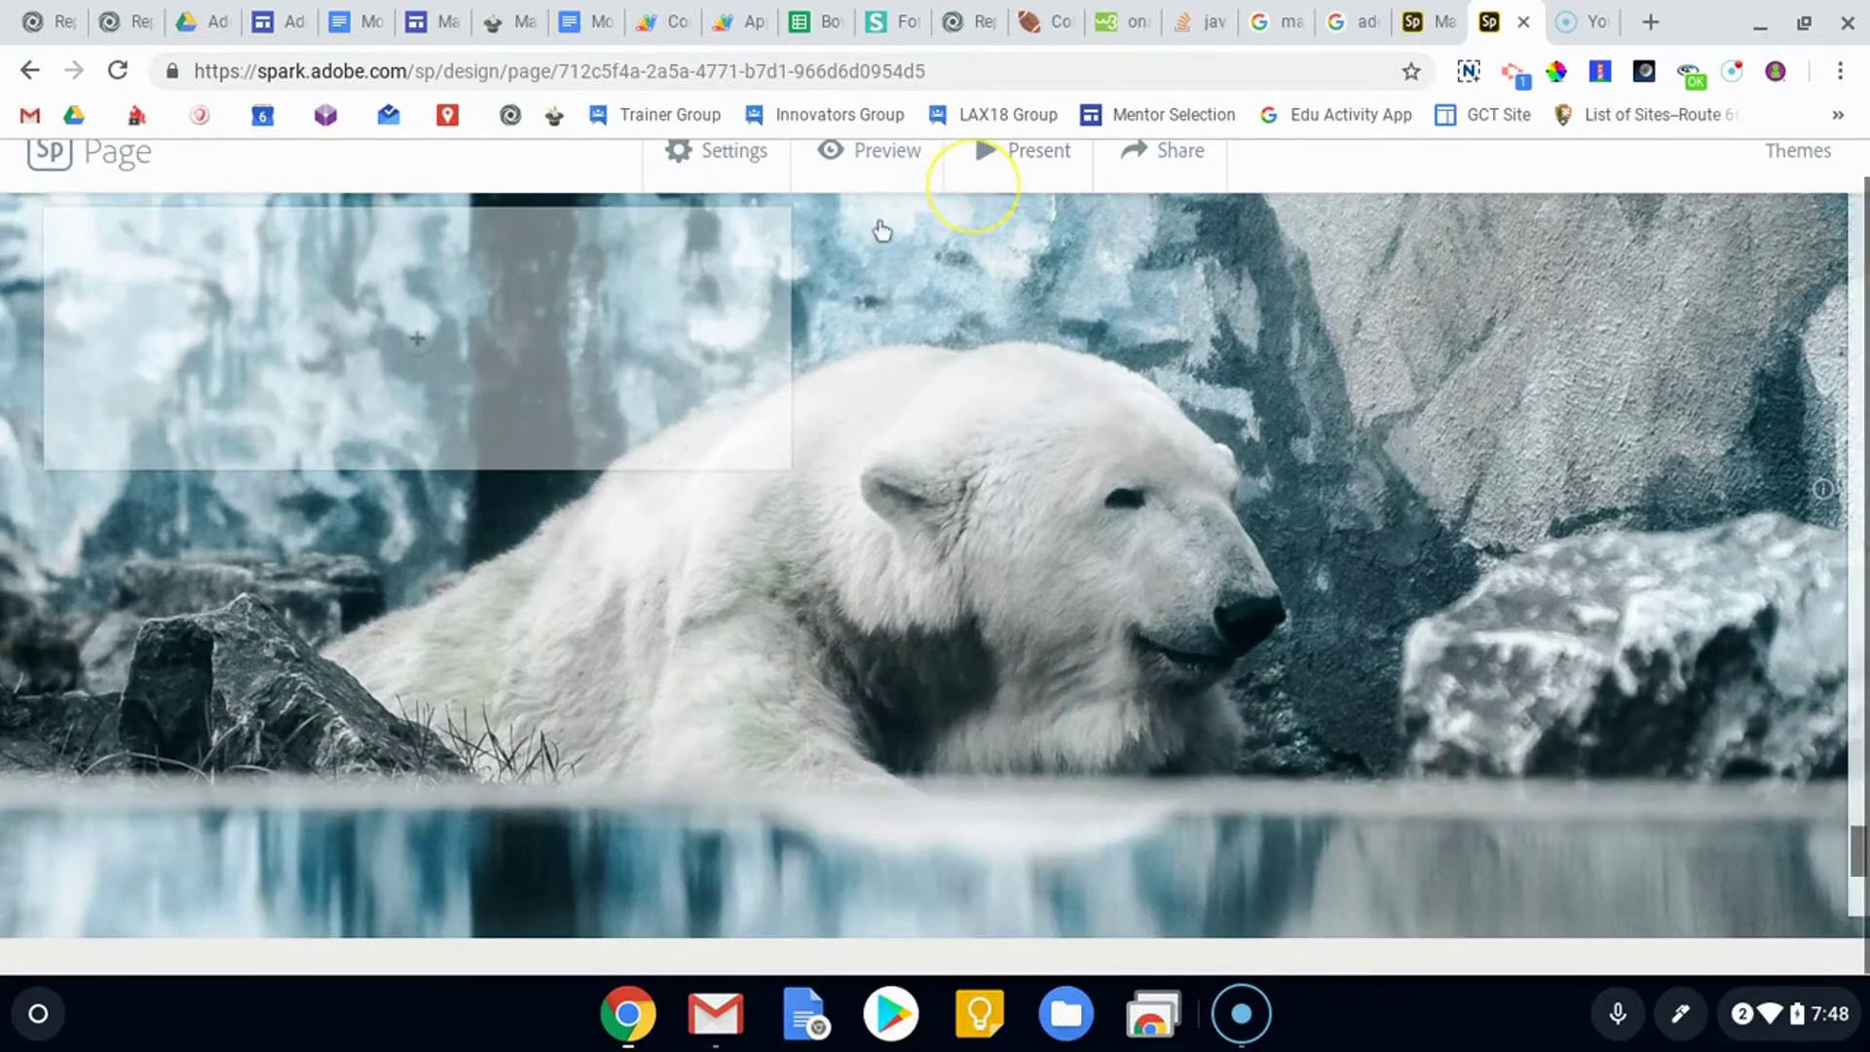
click(849, 171)
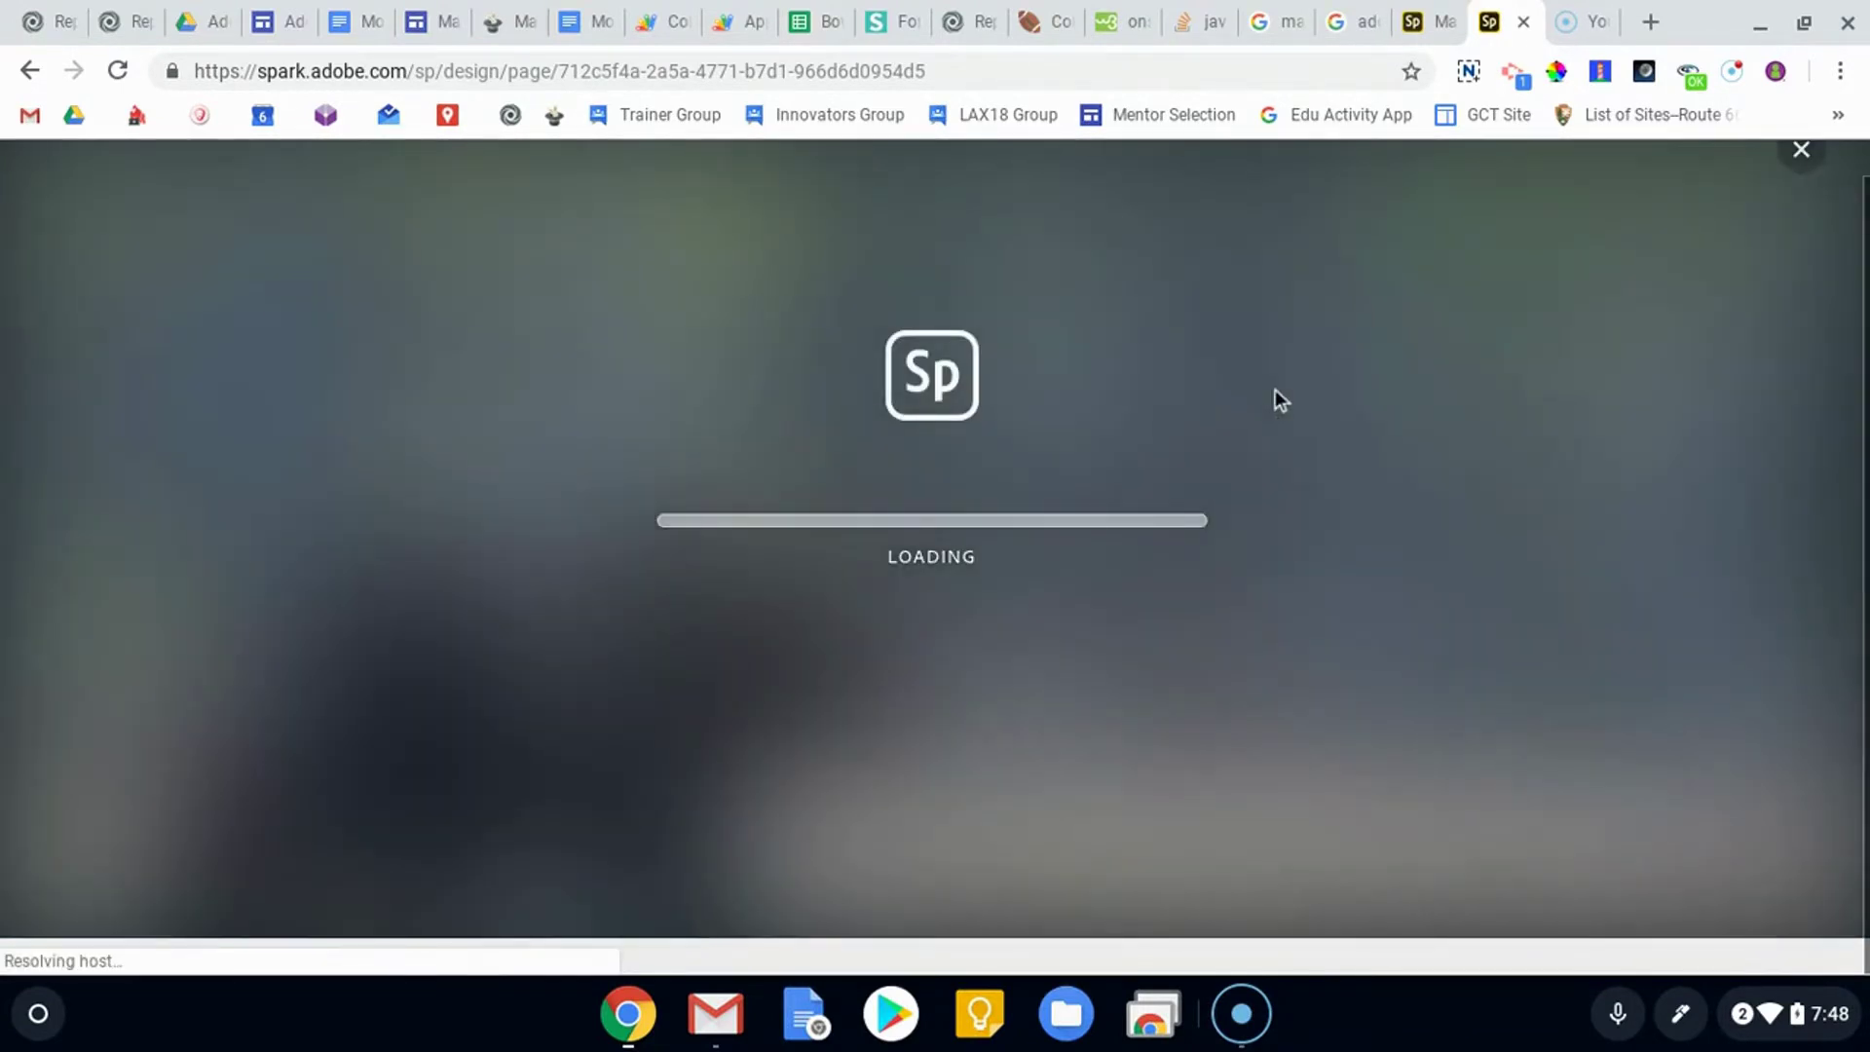
scroll(1344, 341, down, 5)
scroll(1400, 317, up, 8)
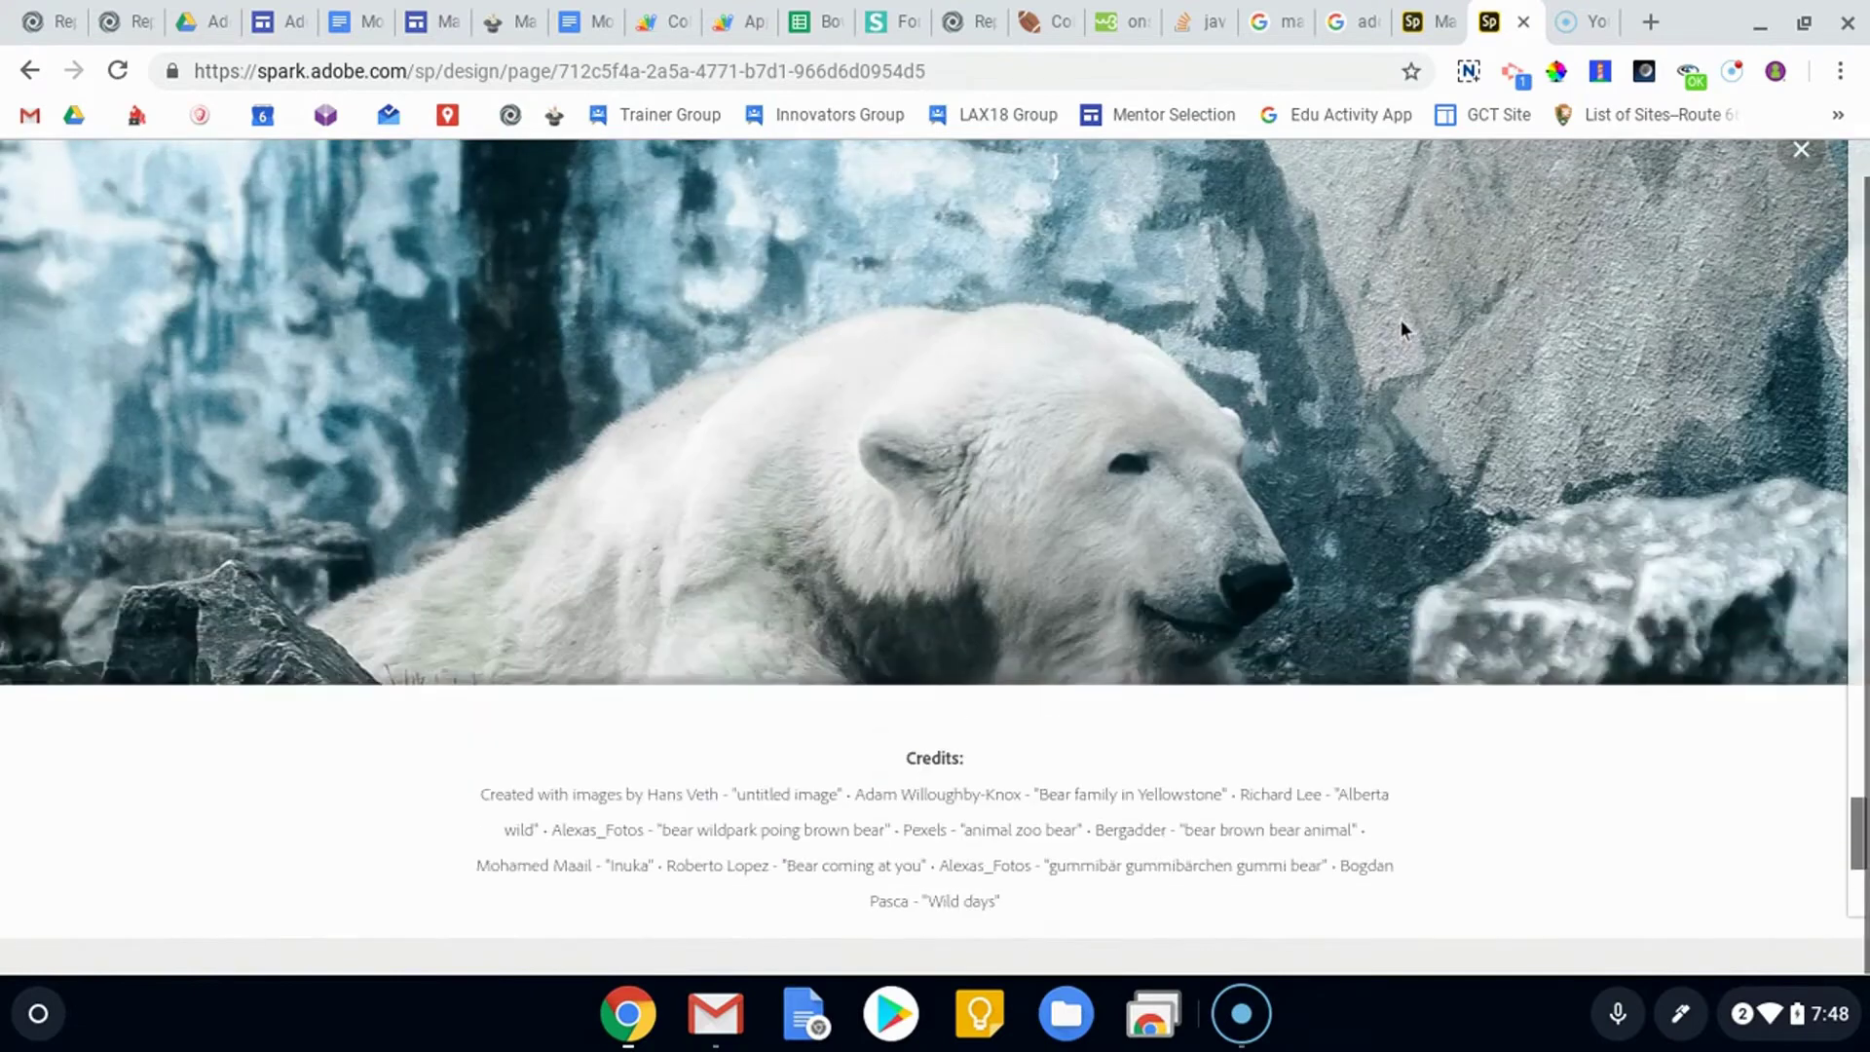
scroll(905, 565, down, 4)
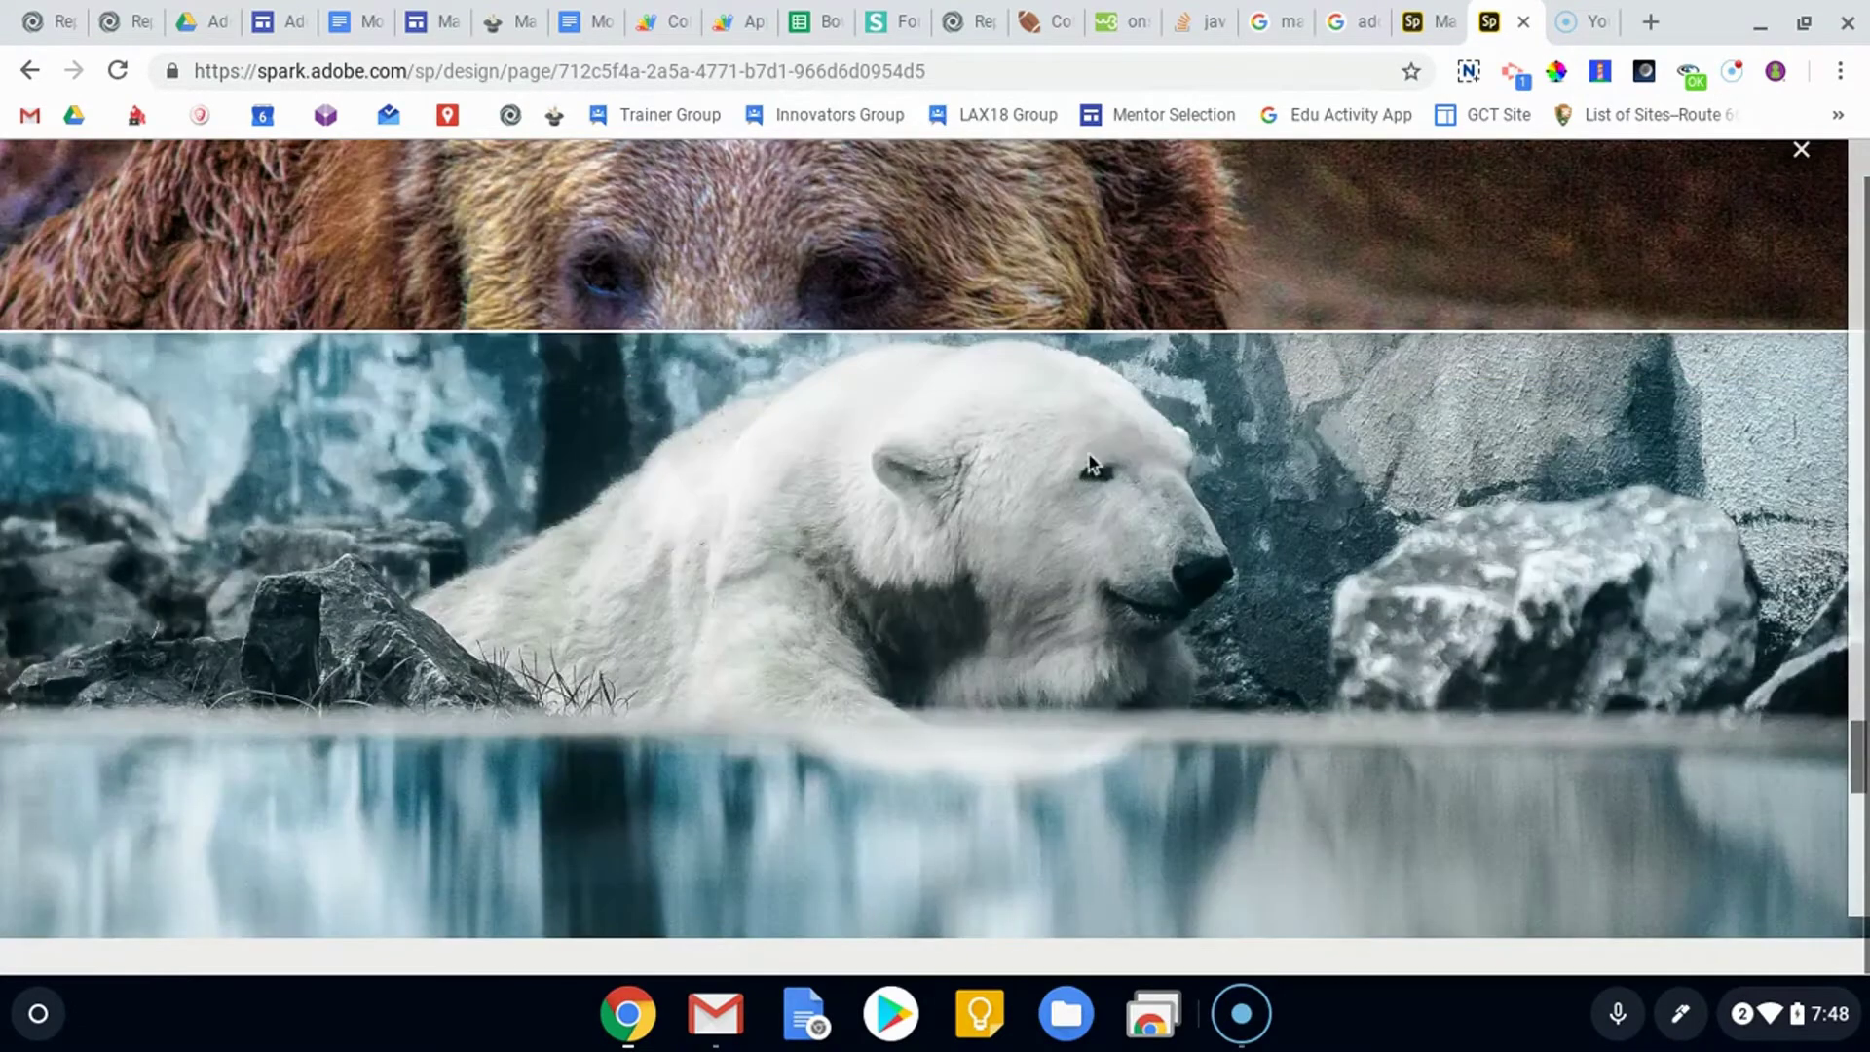
scroll(1290, 401, down, 5)
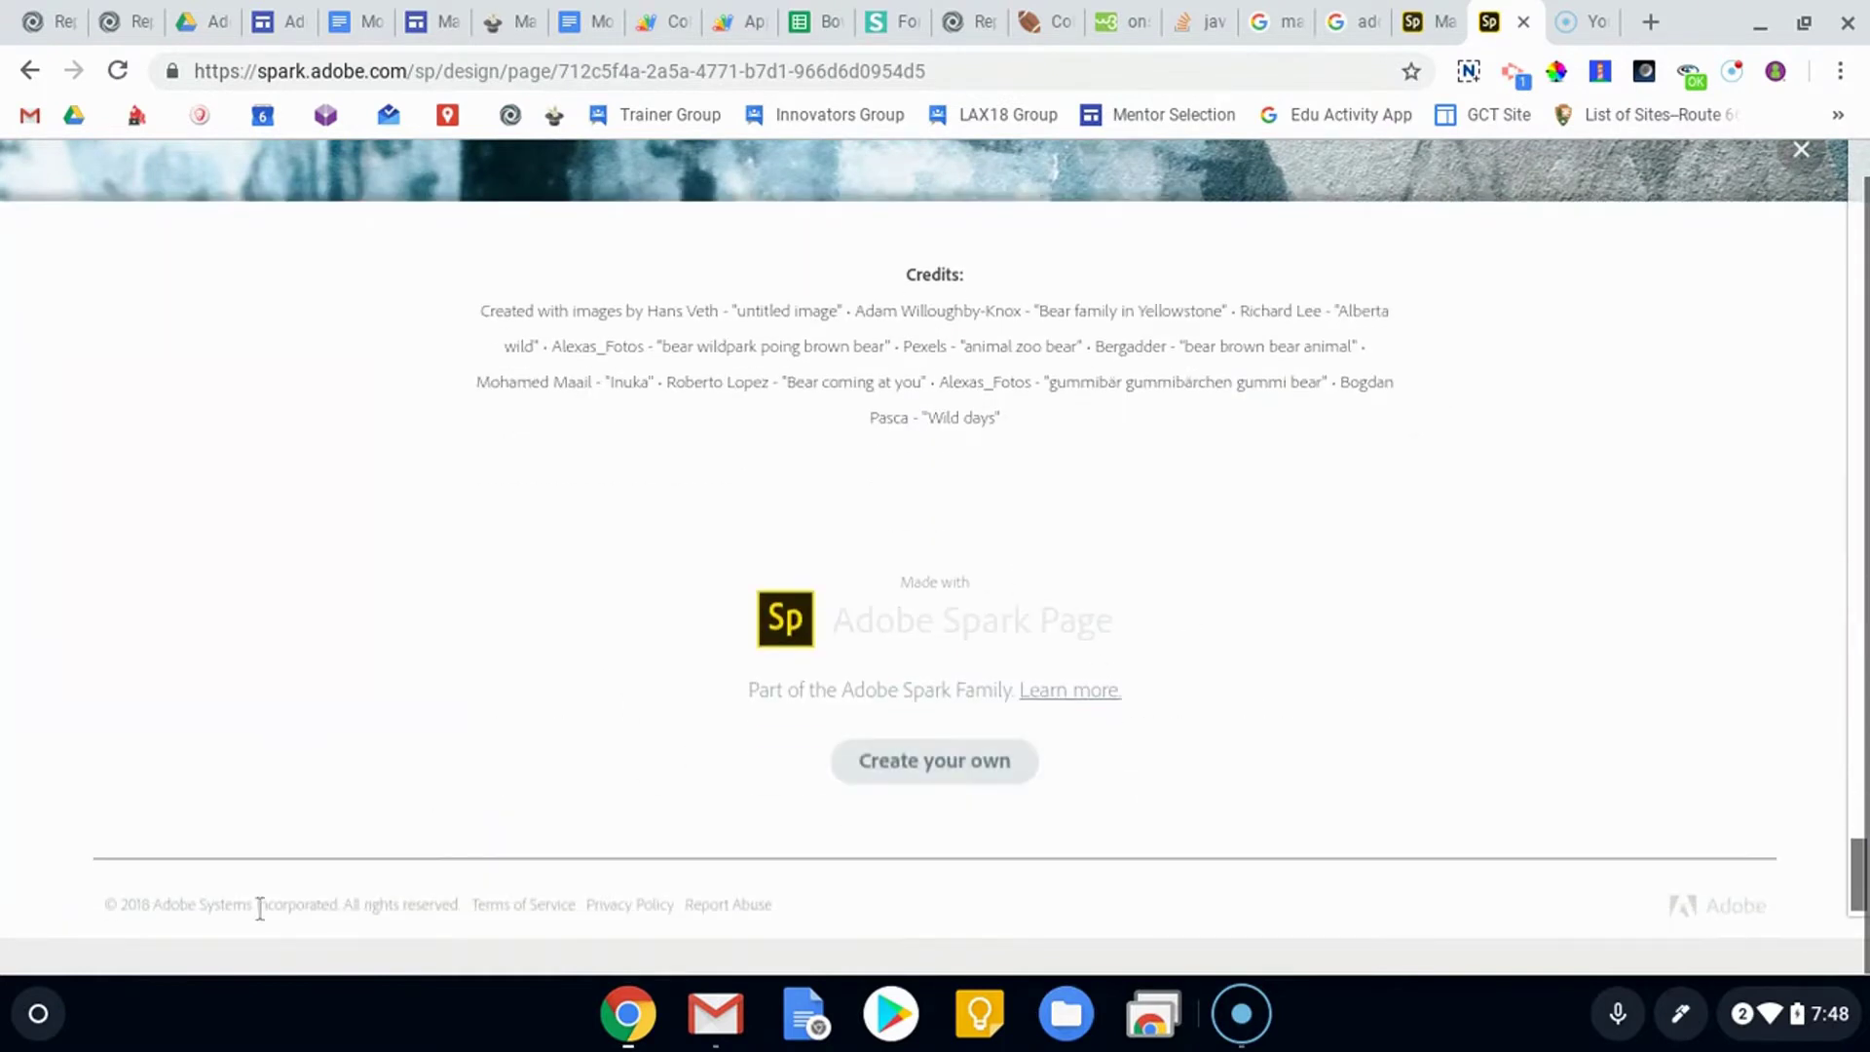
click(868, 940)
scroll(927, 770, up, 5)
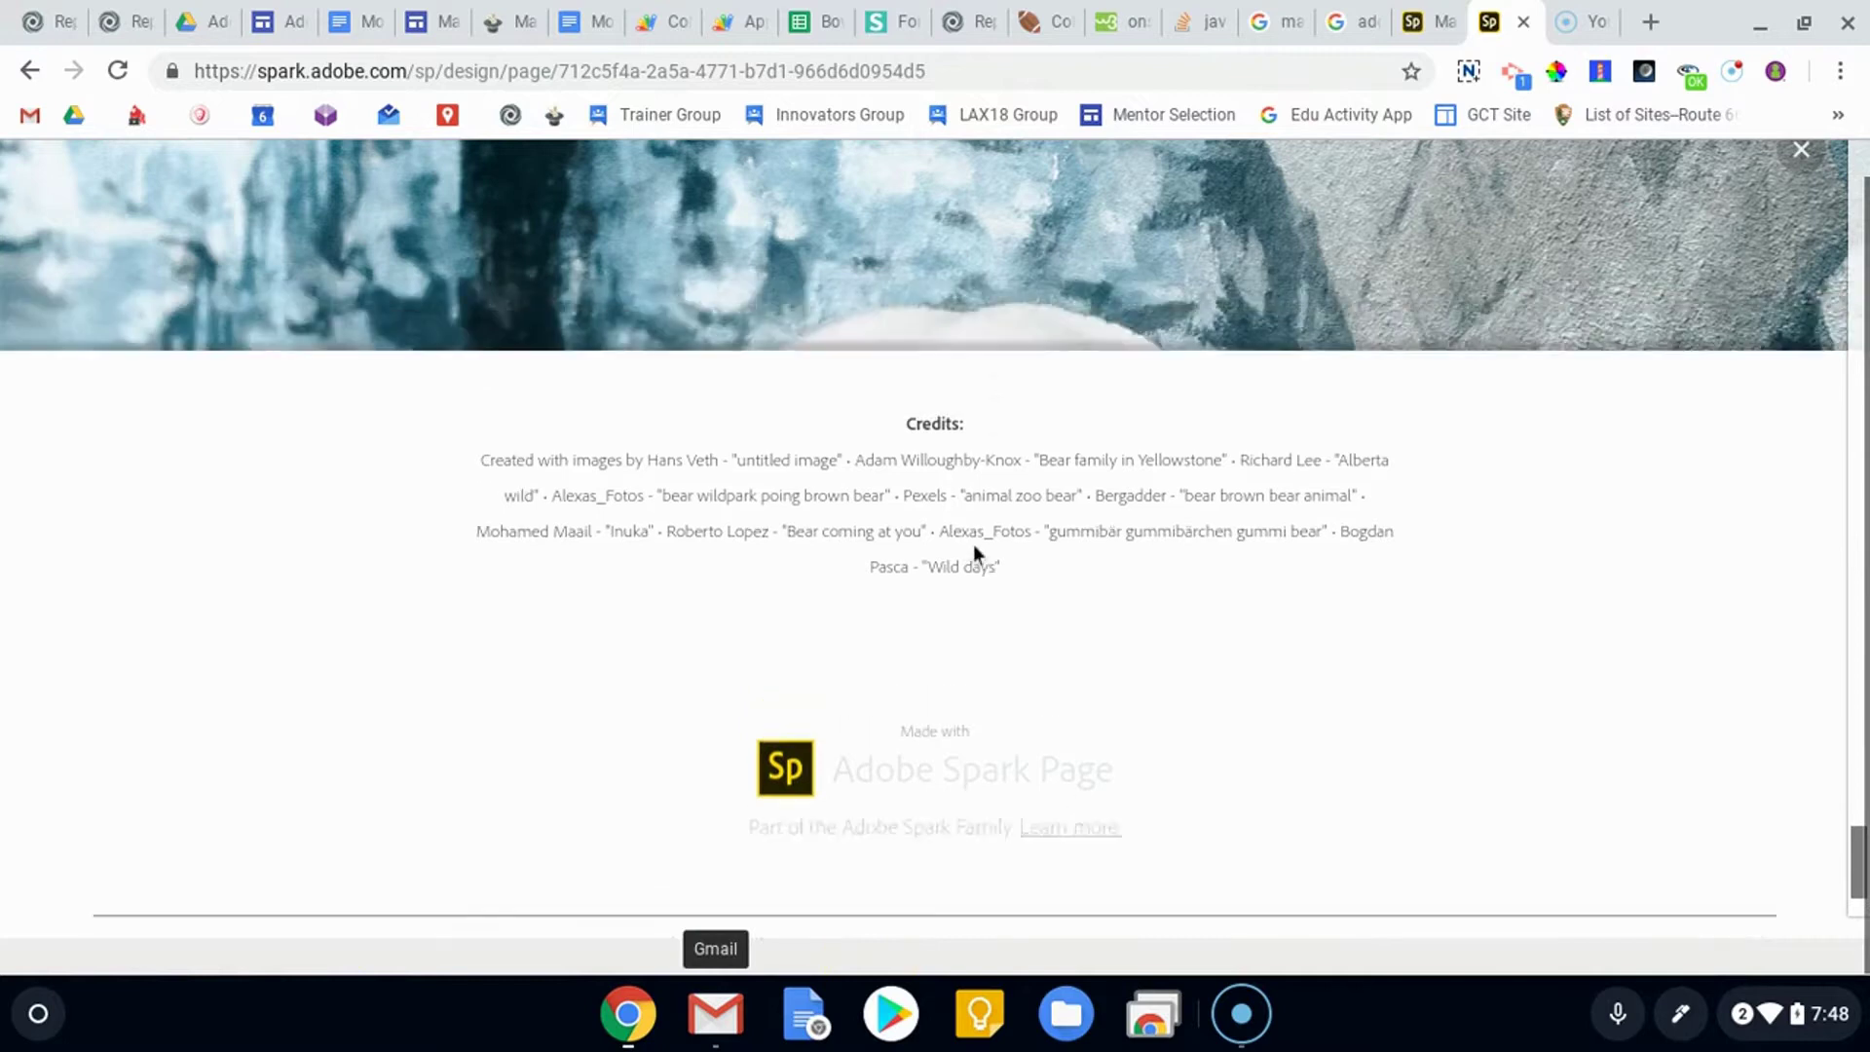
scroll(1003, 594, down, 3)
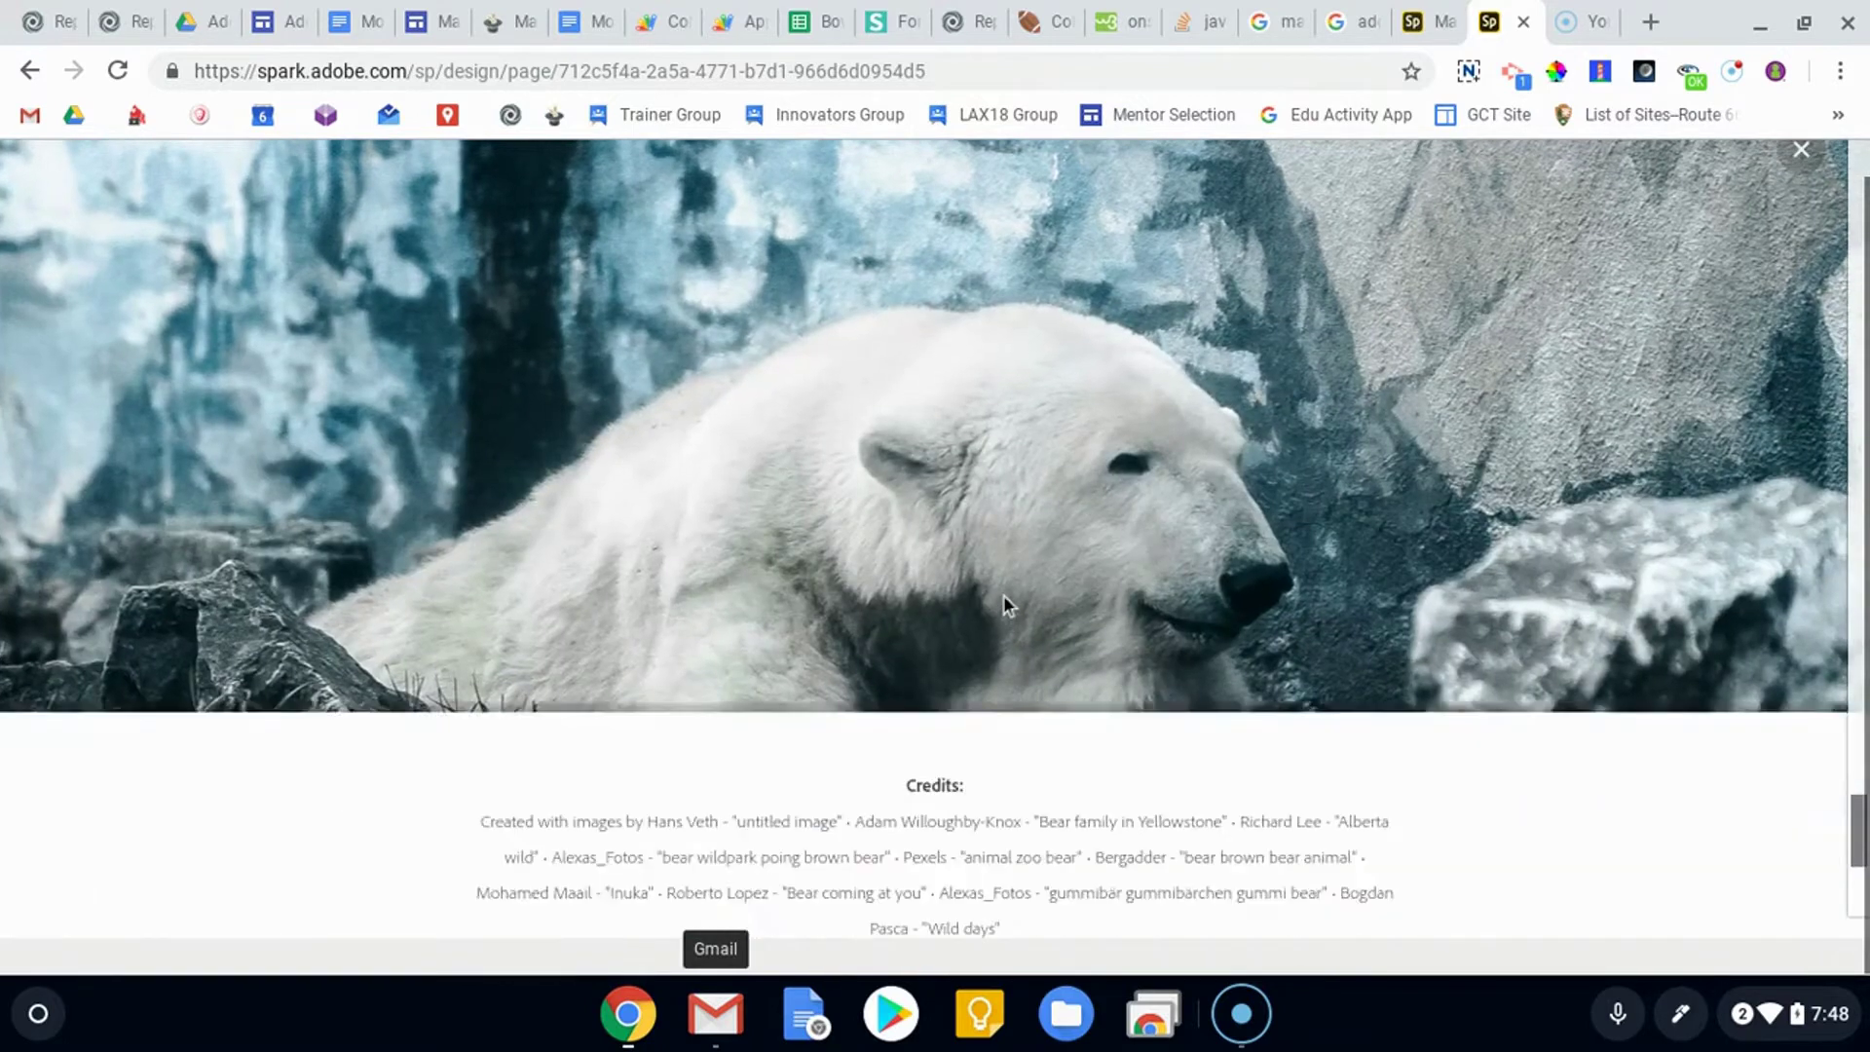
scroll(1120, 624, up, 10)
scroll(1169, 599, up, 10)
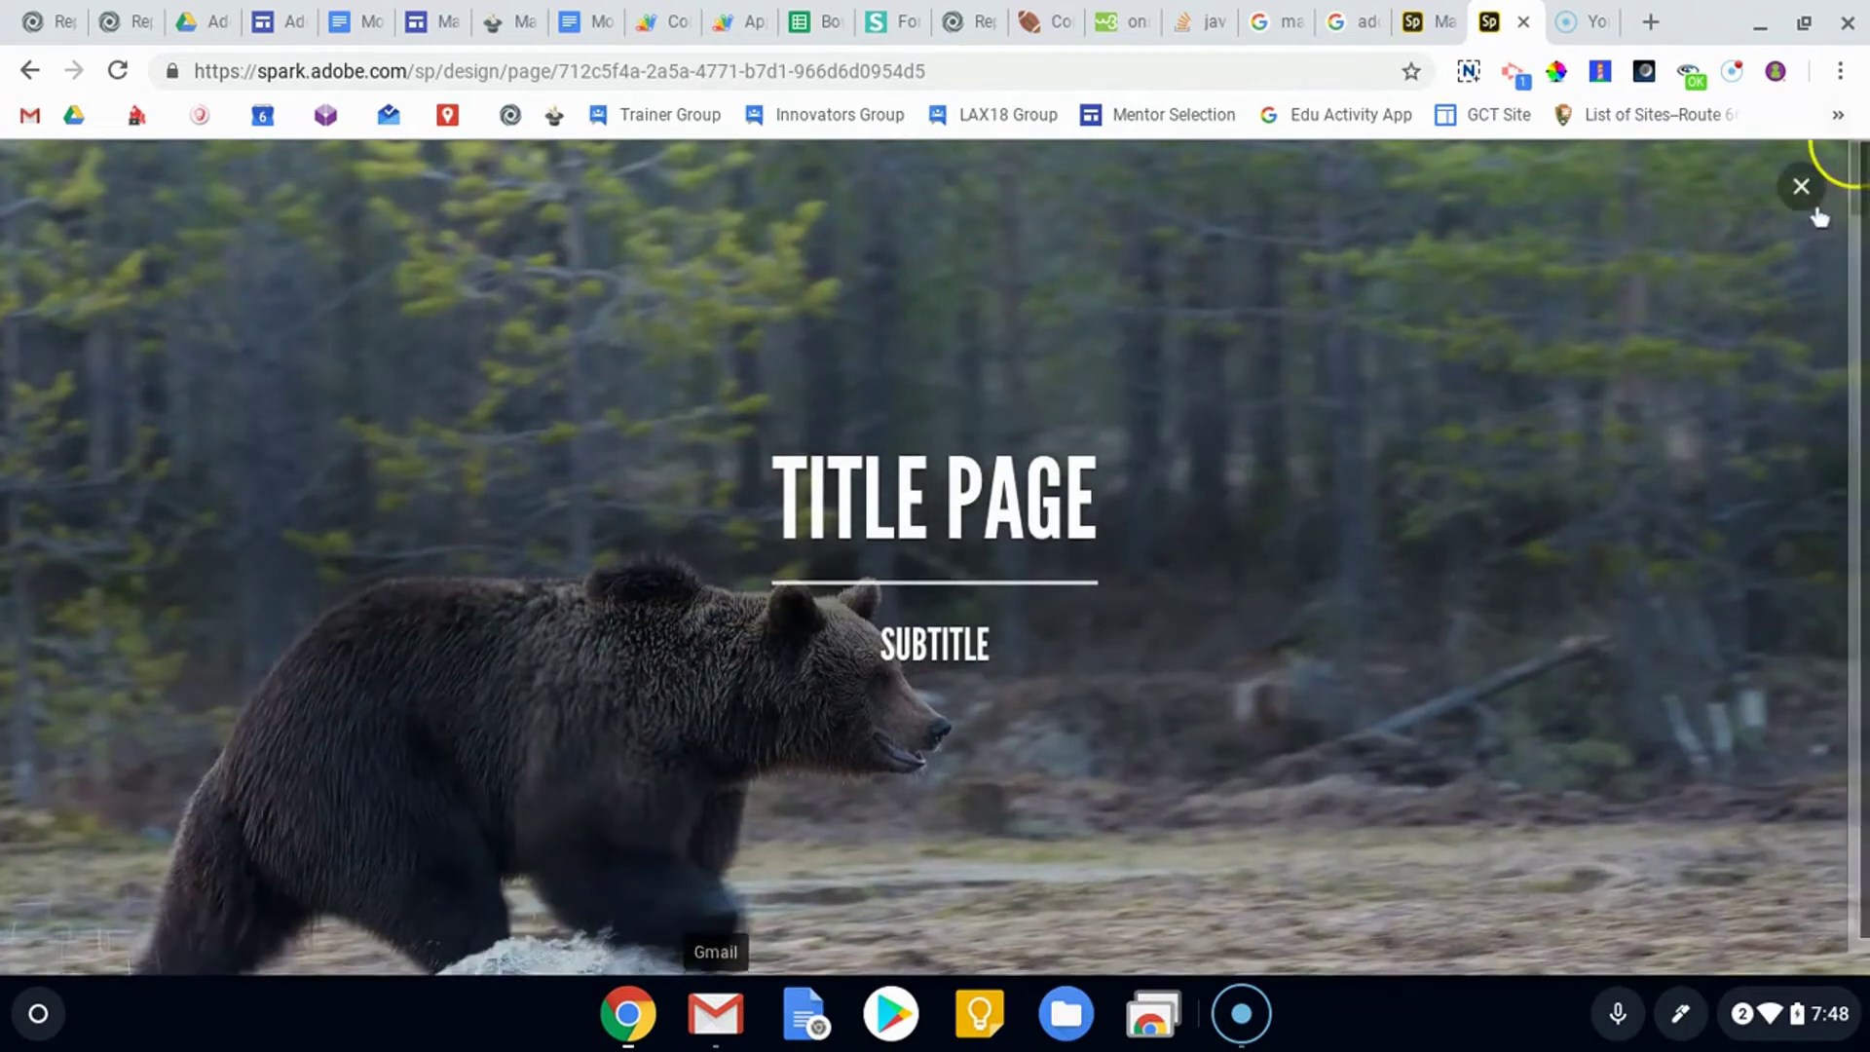
click(1800, 186)
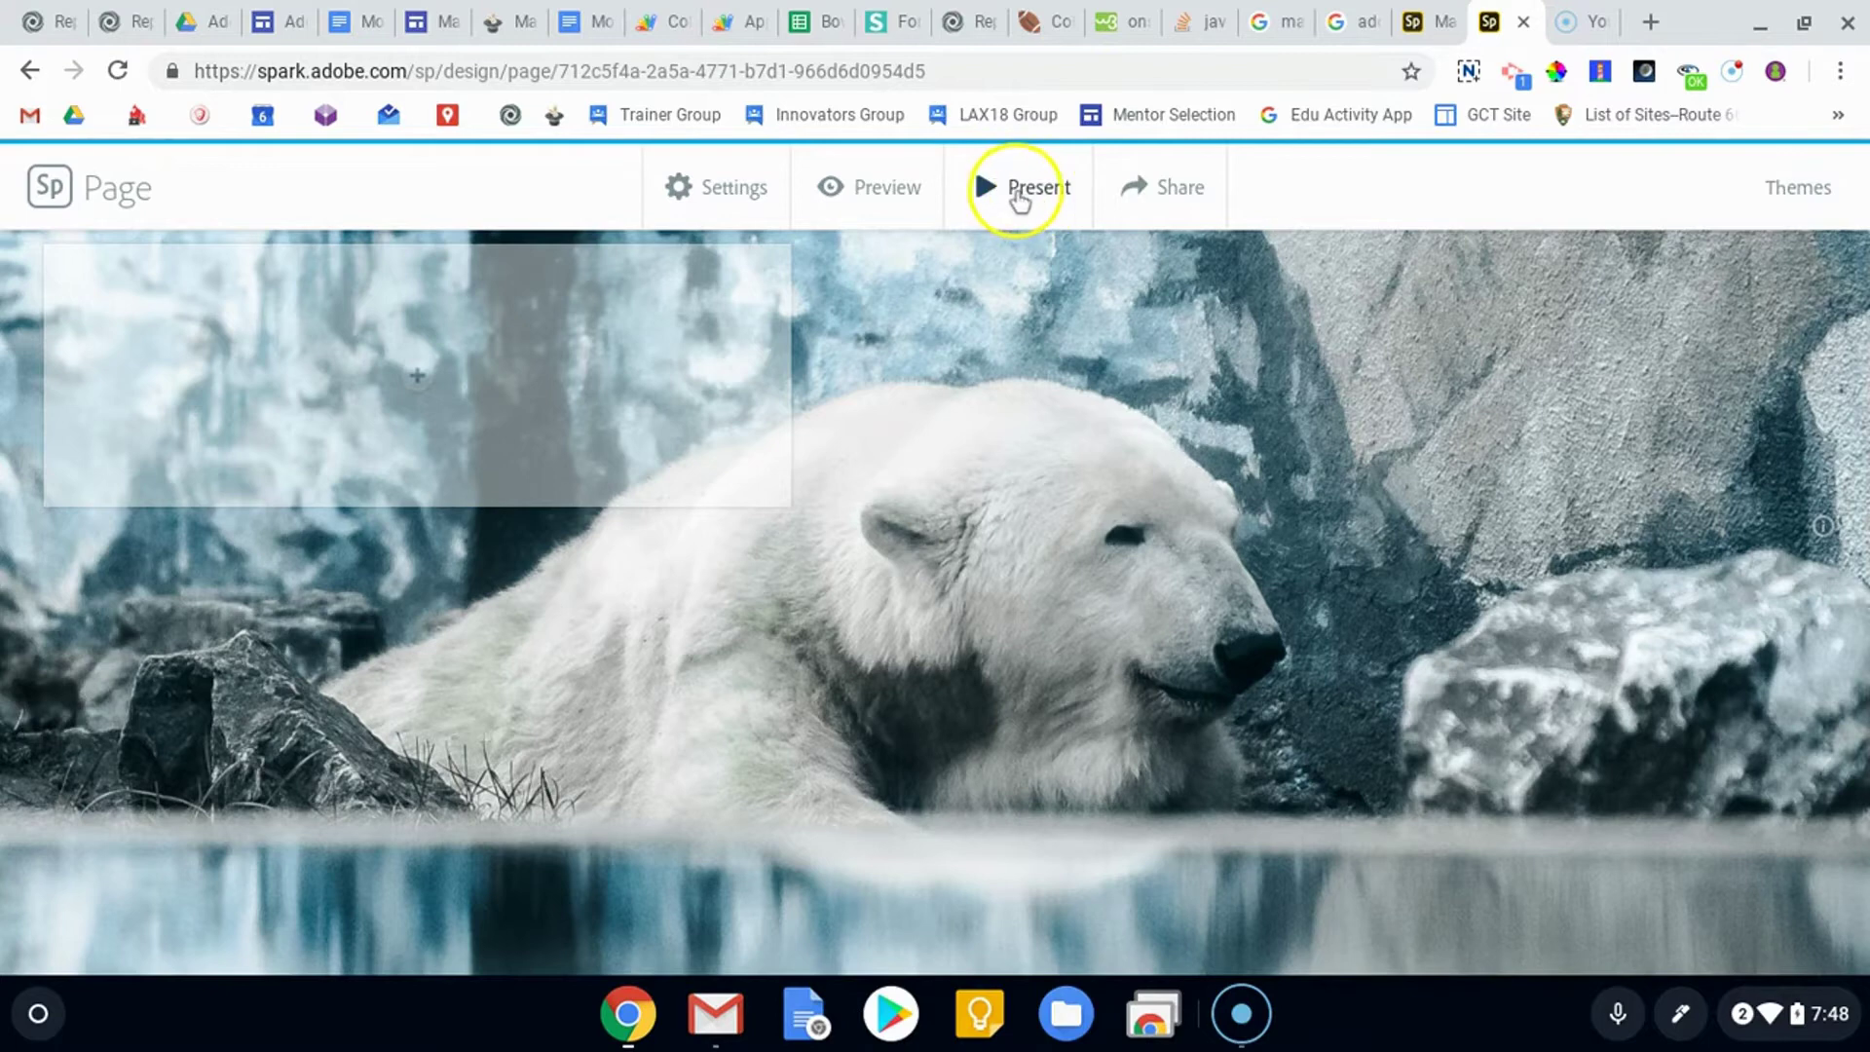
click(1018, 195)
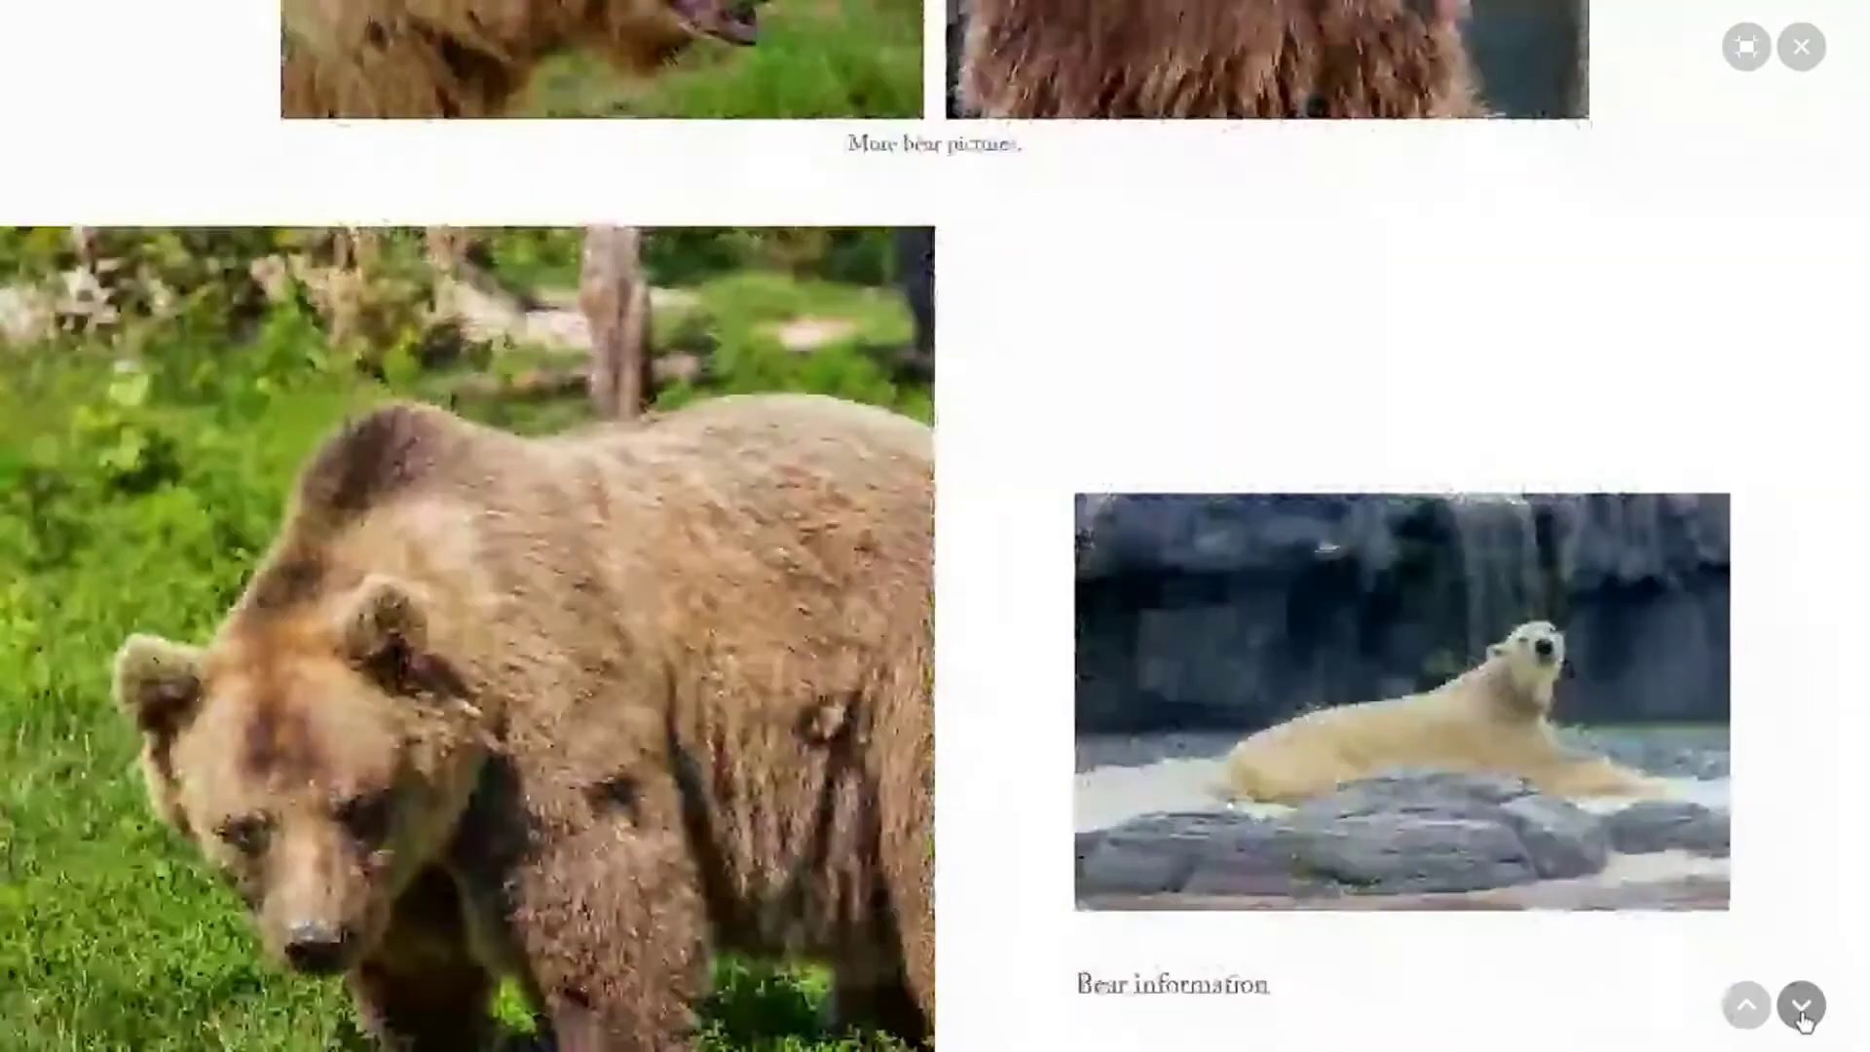
scroll(1713, 652, down, 3)
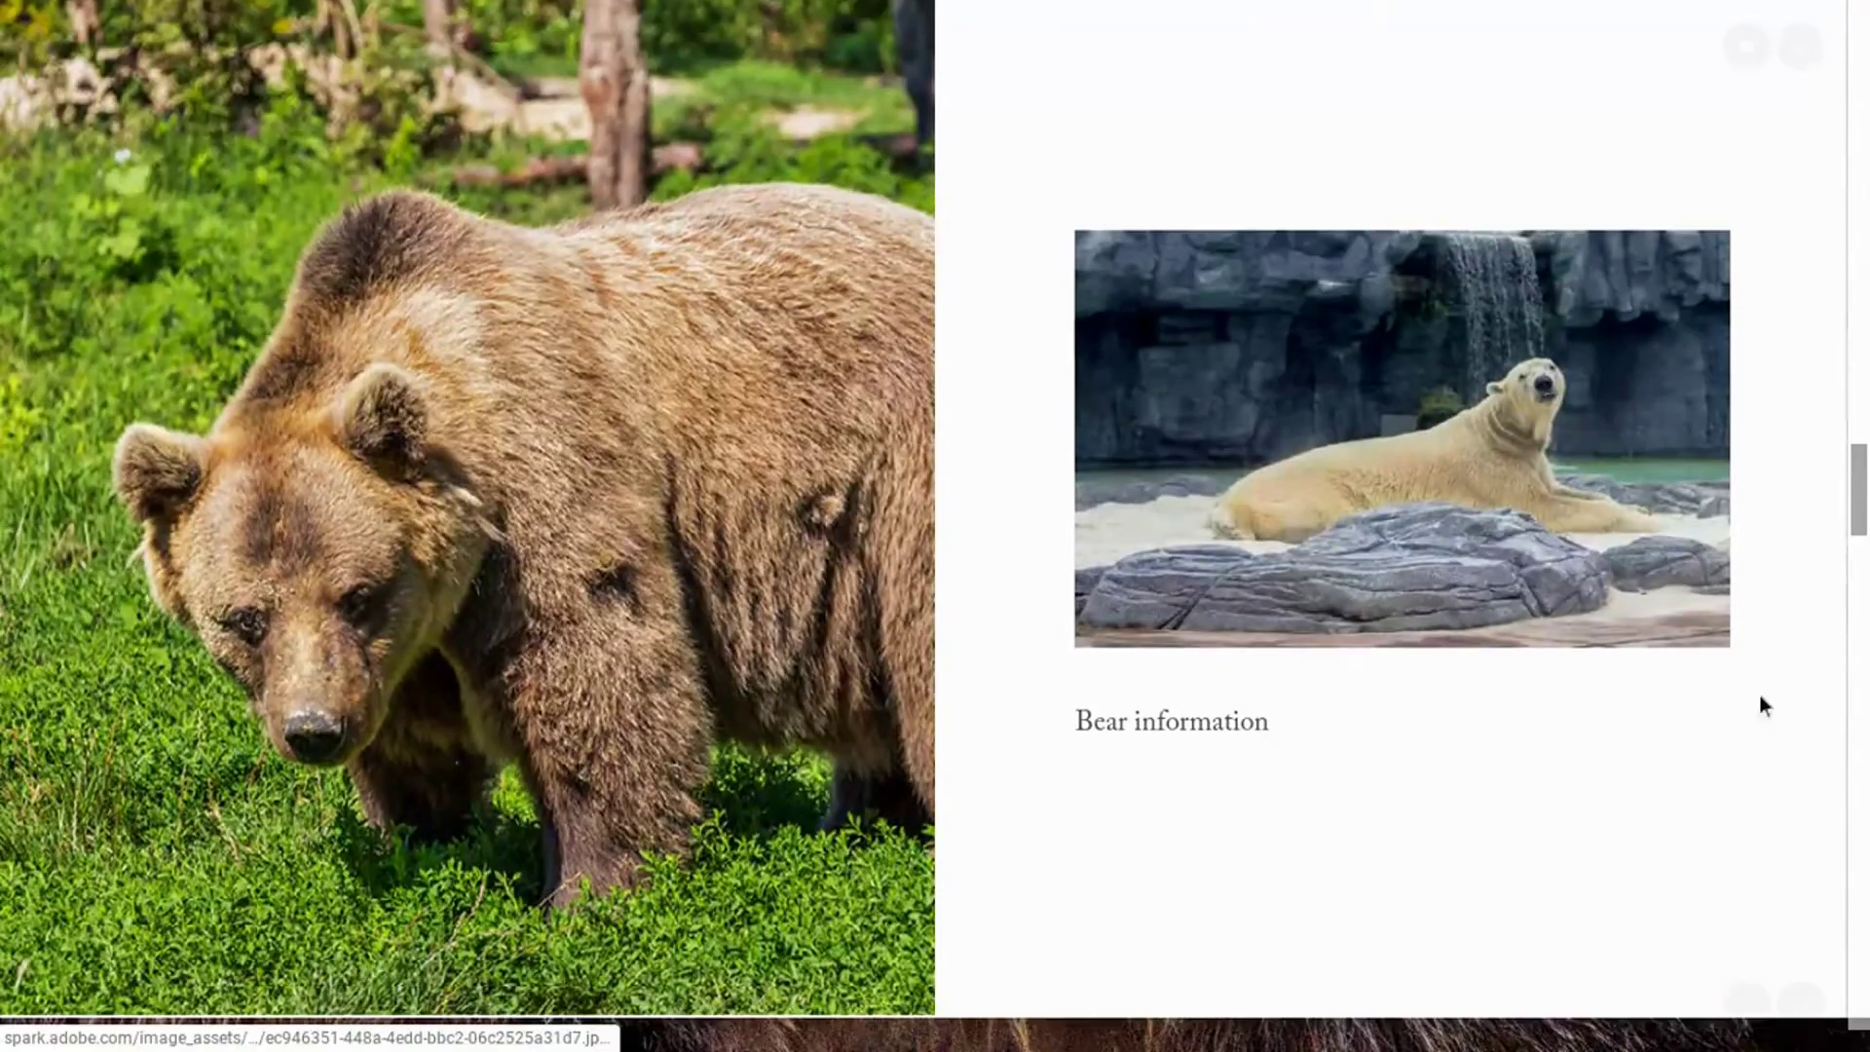
click(1802, 47)
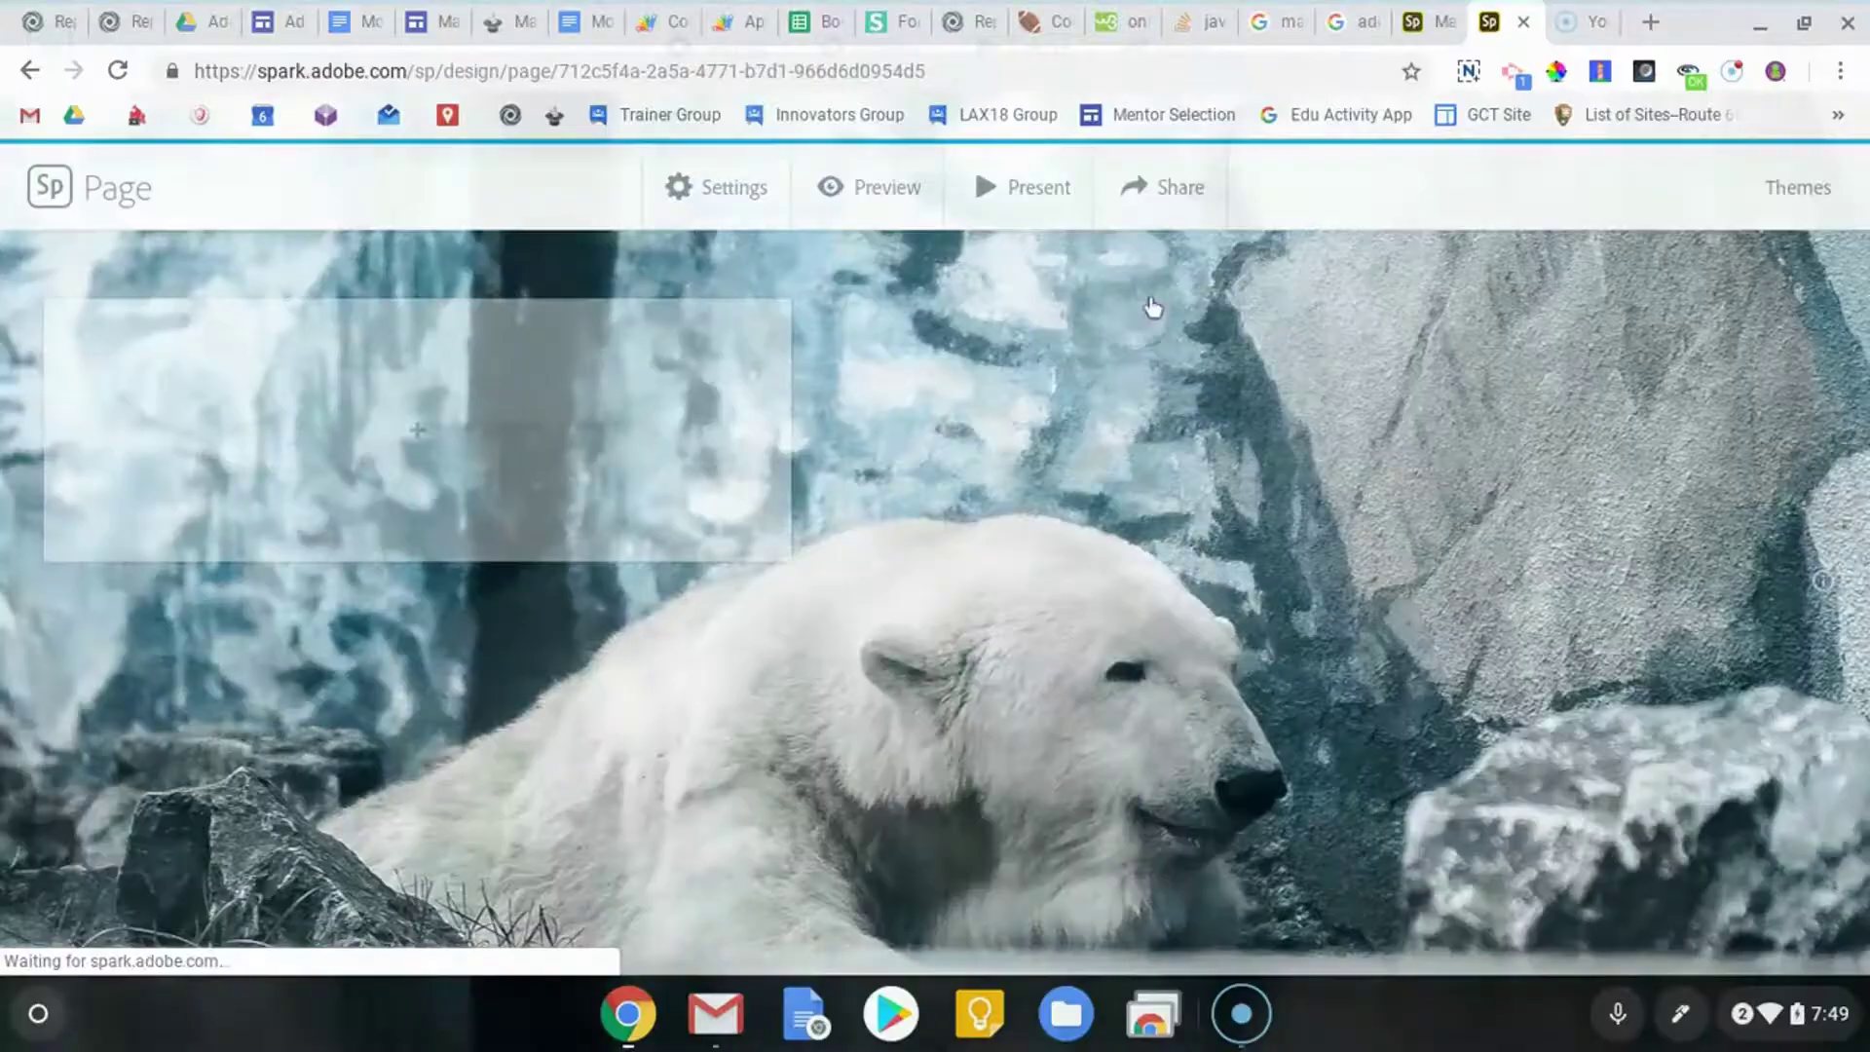
Step: Open the Publish dialog for the page, leaving the author credit switched off
click(1173, 186)
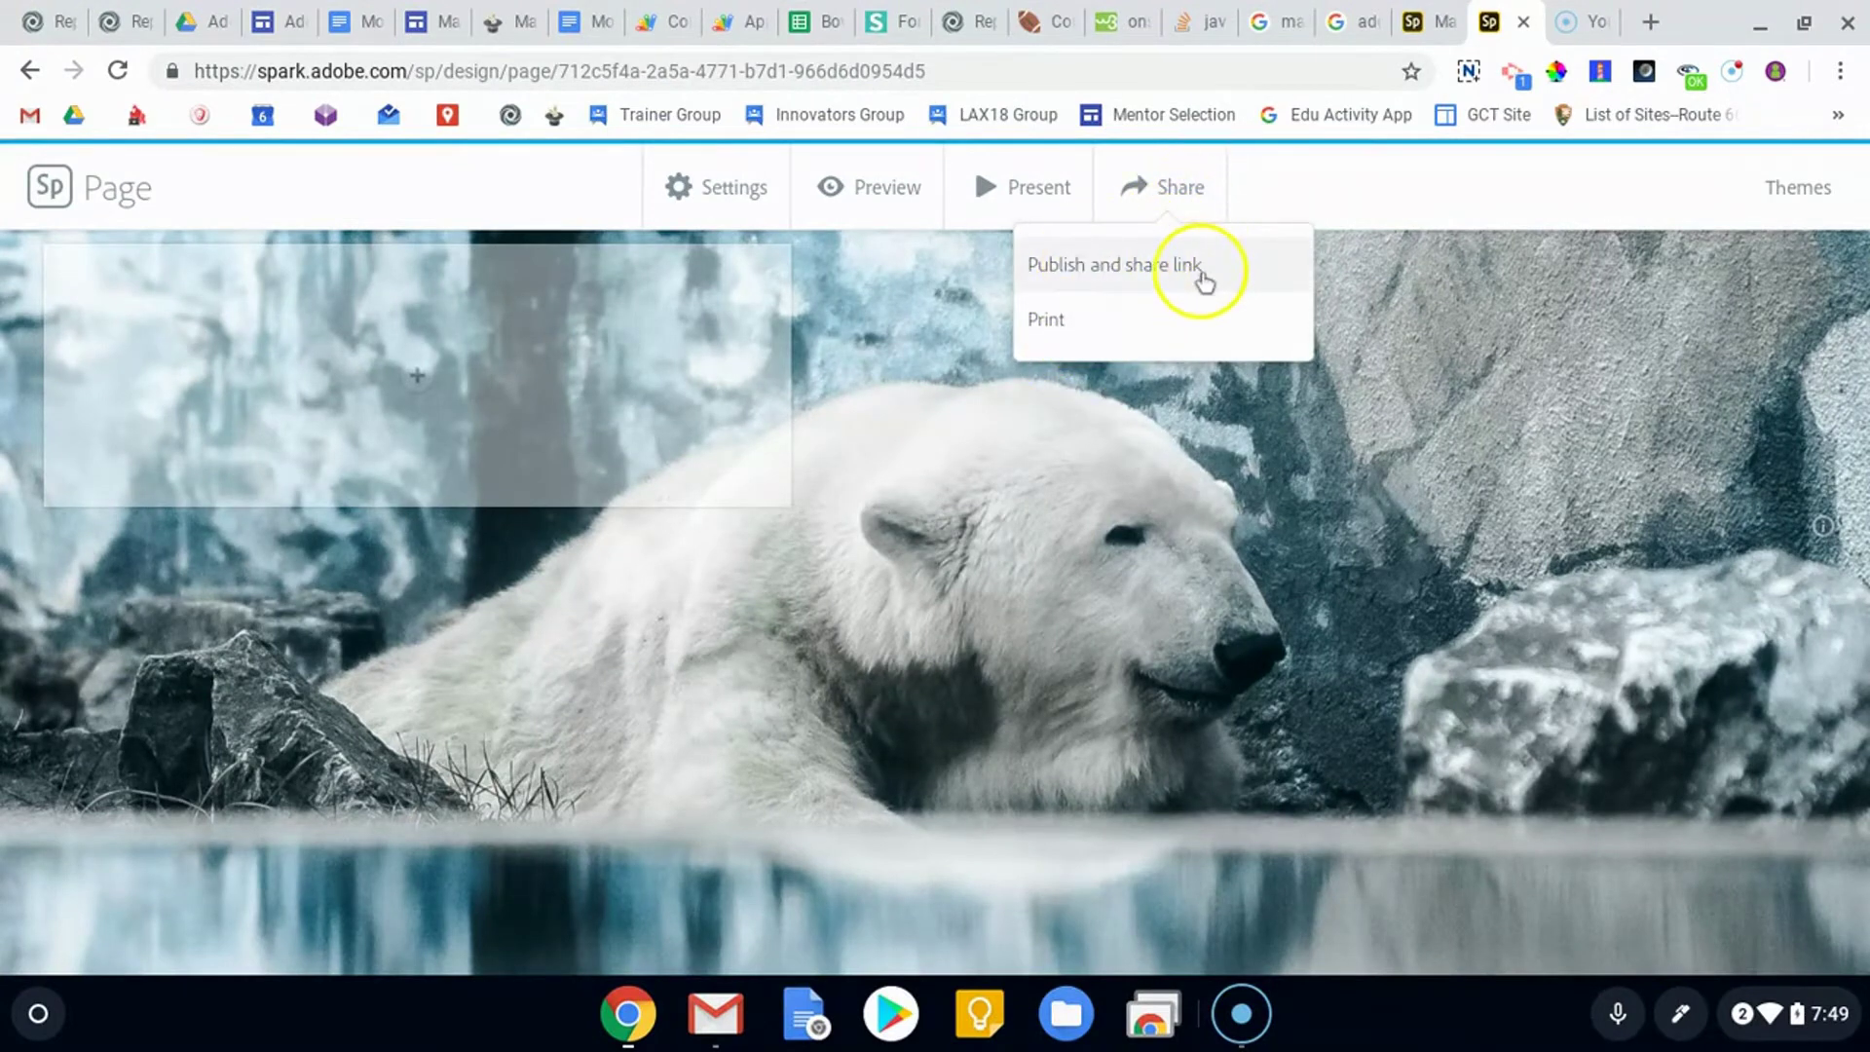
click(1206, 280)
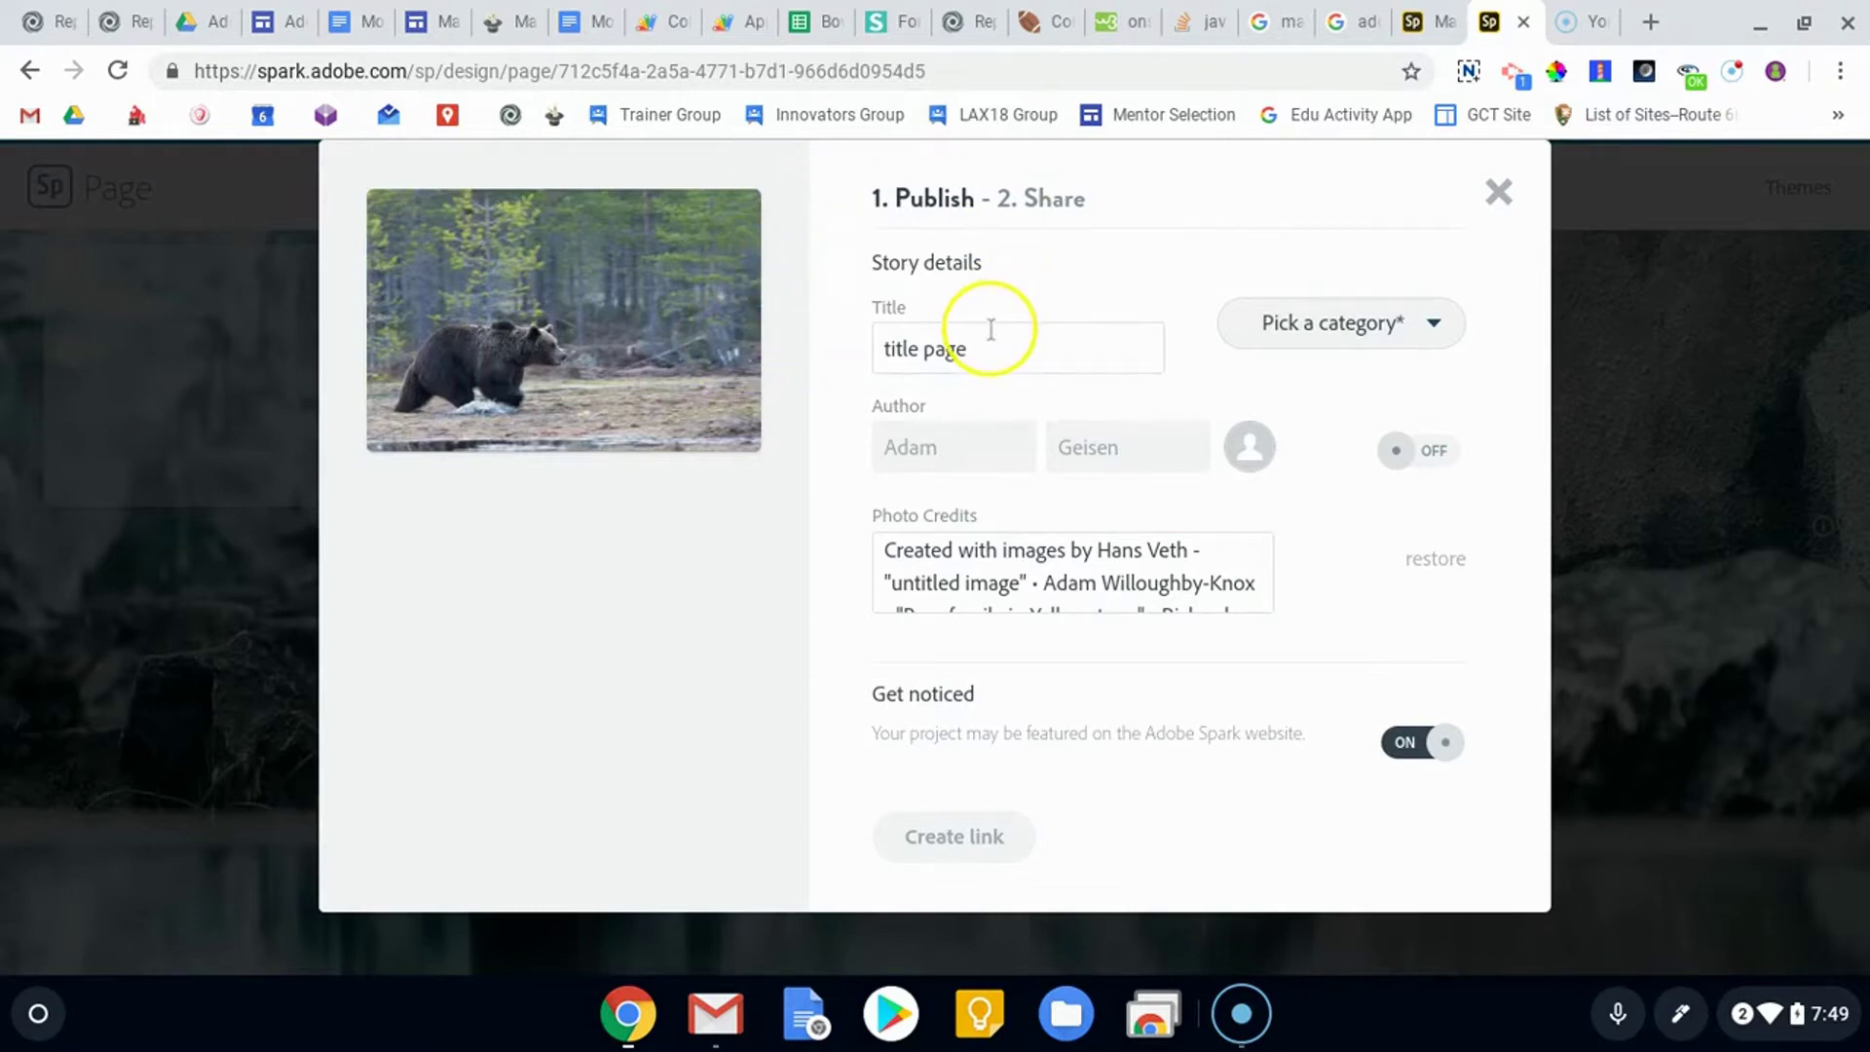
click(1266, 346)
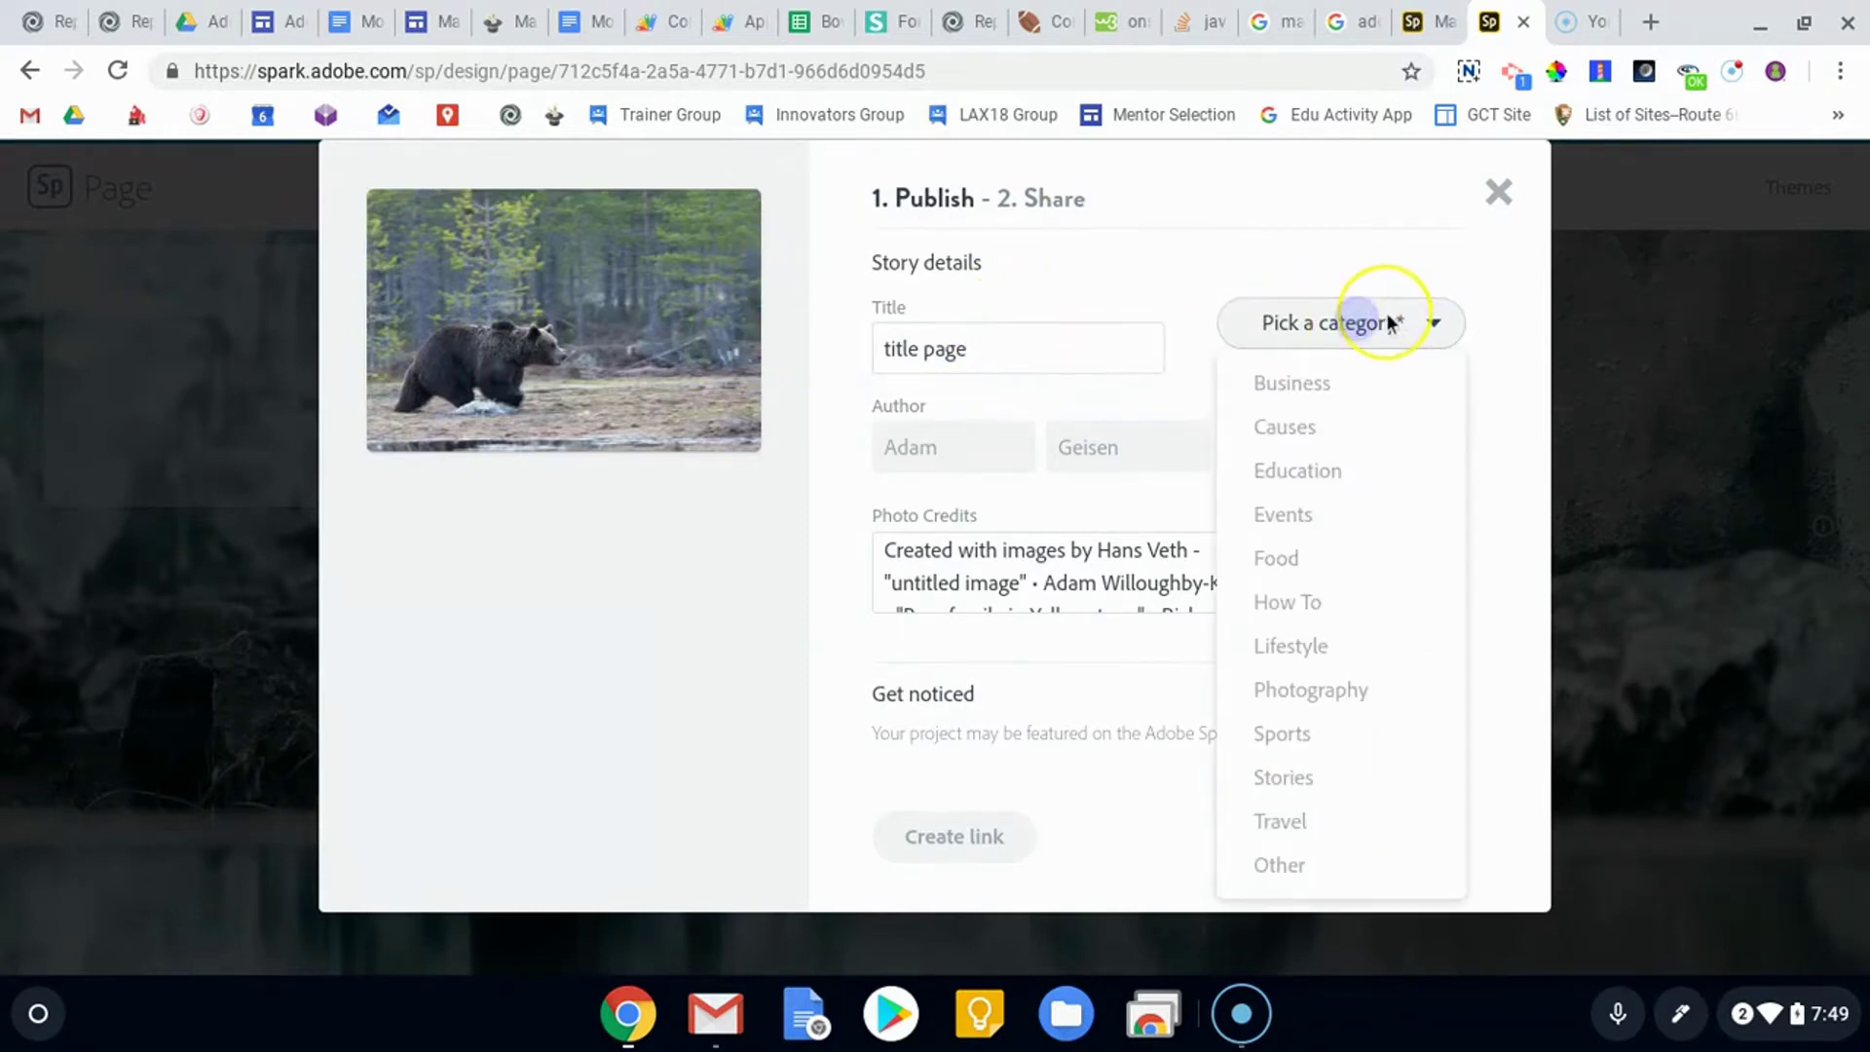
click(1387, 313)
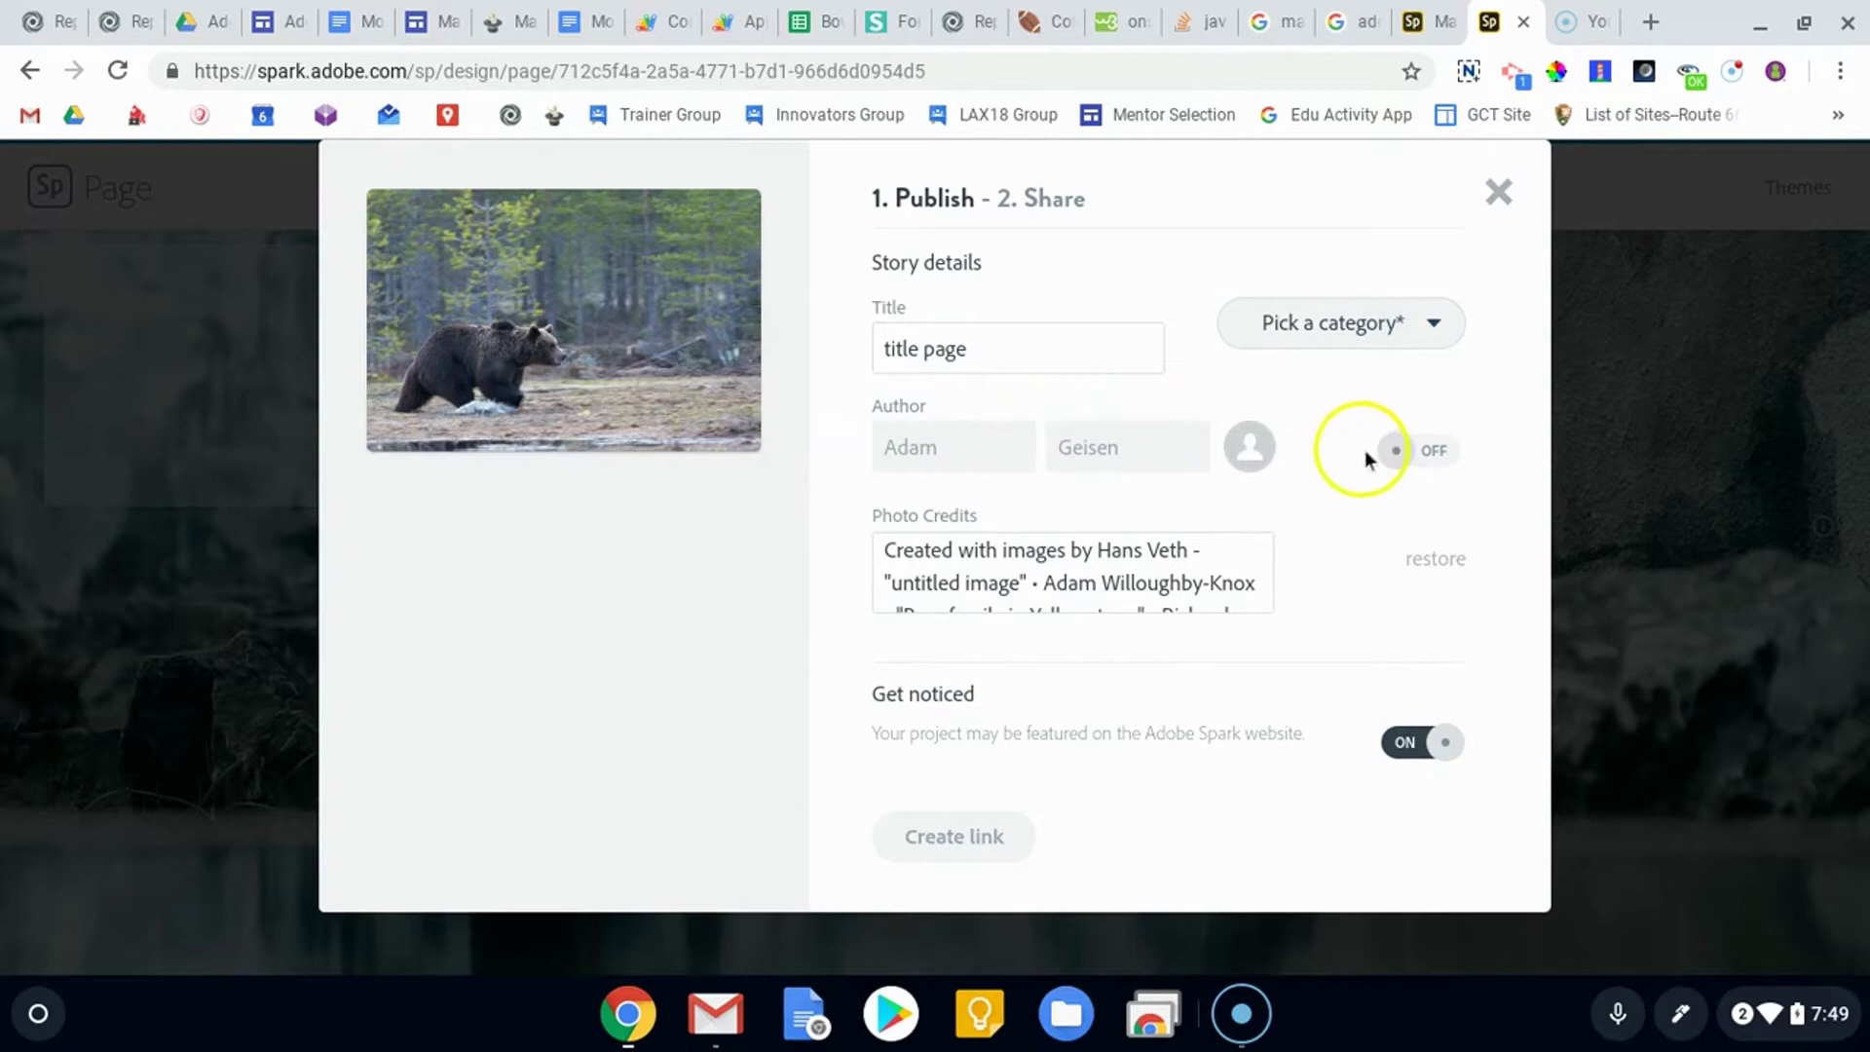
click(1394, 451)
click(1435, 454)
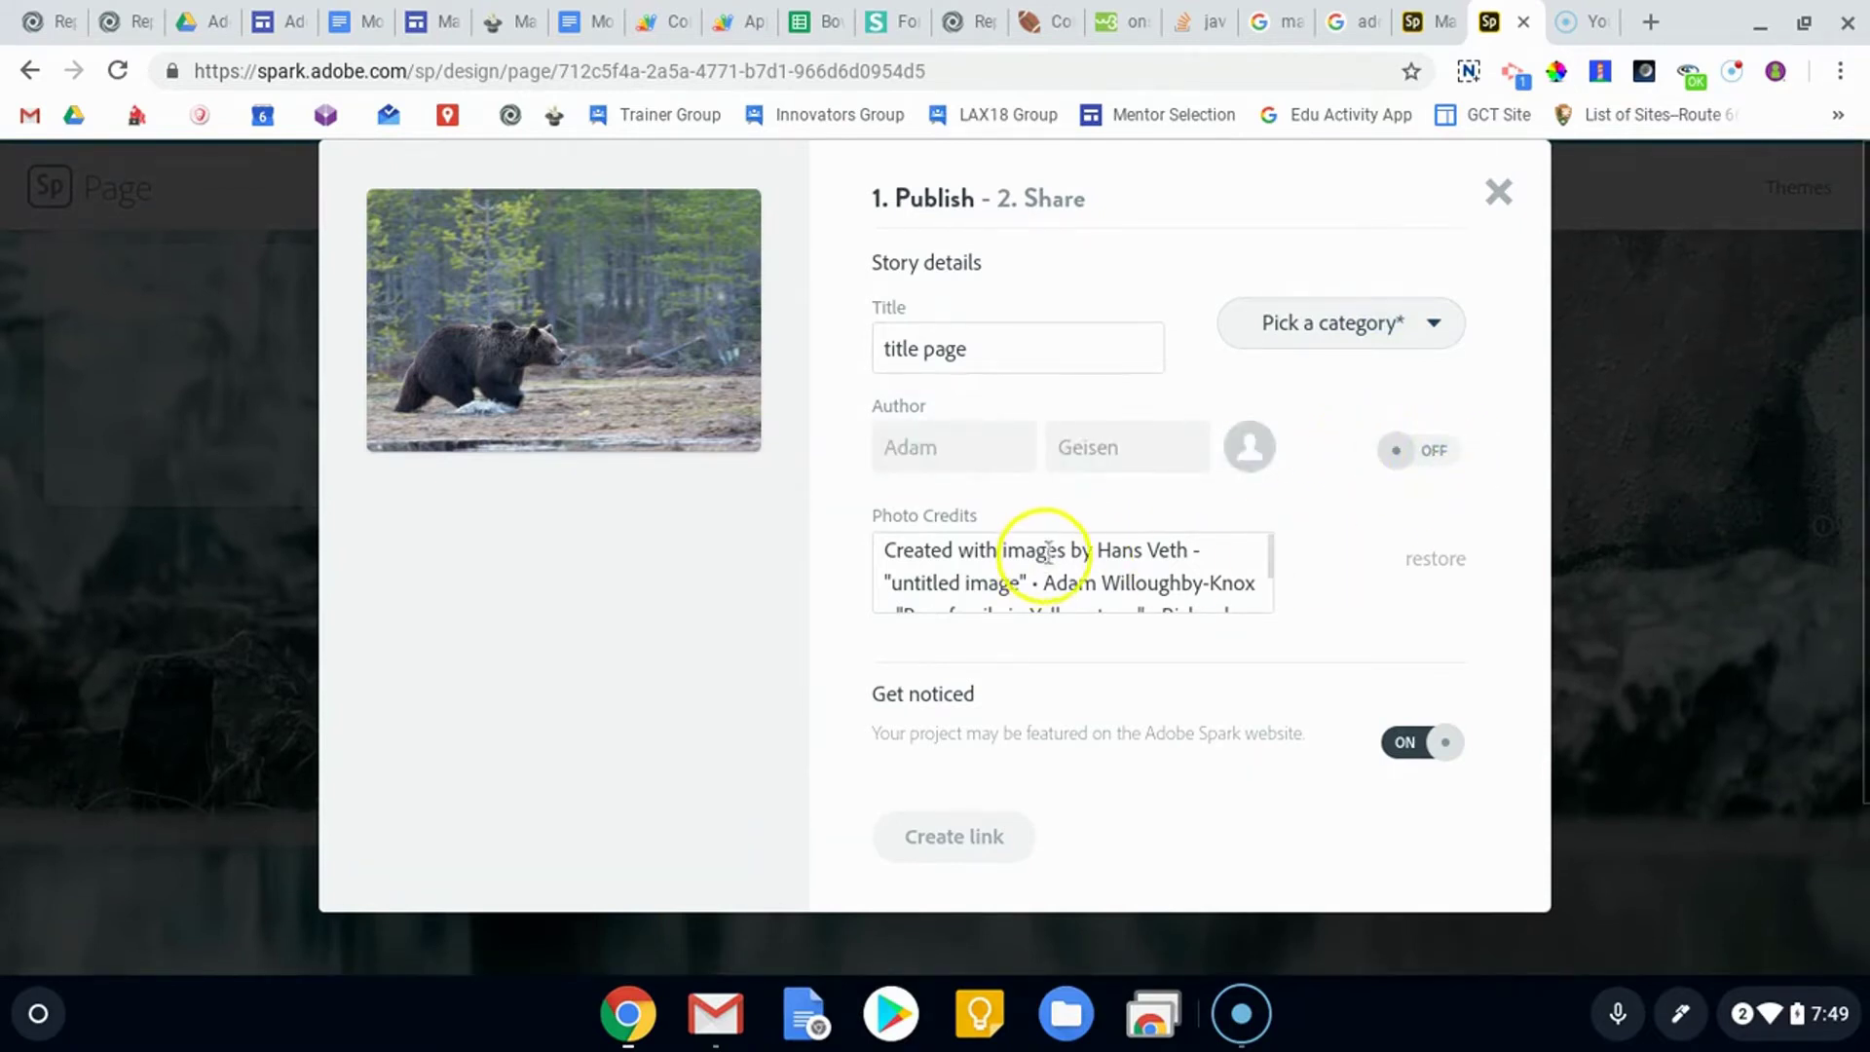
Step: Set the page category to Education so the shareable link can be created
scroll(1048, 551, down, 5)
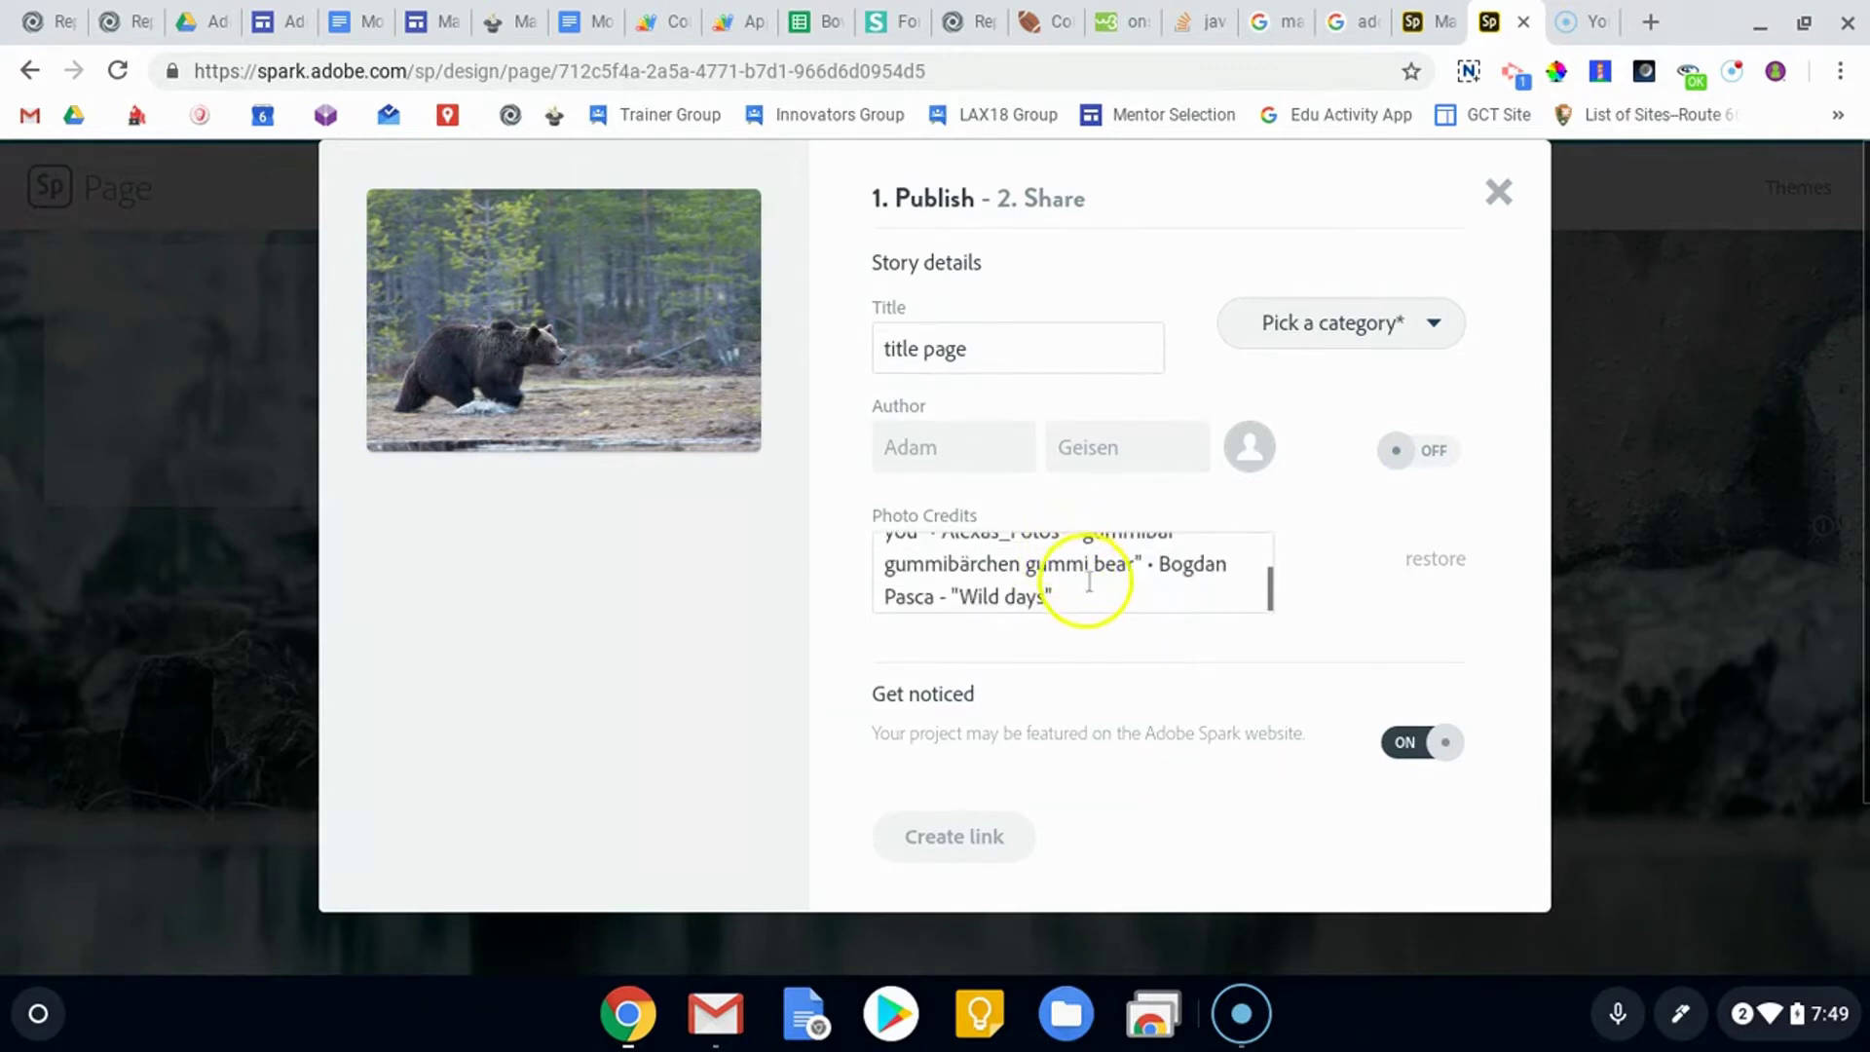
scroll(1081, 589, up, 2)
scroll(1094, 565, down, 2)
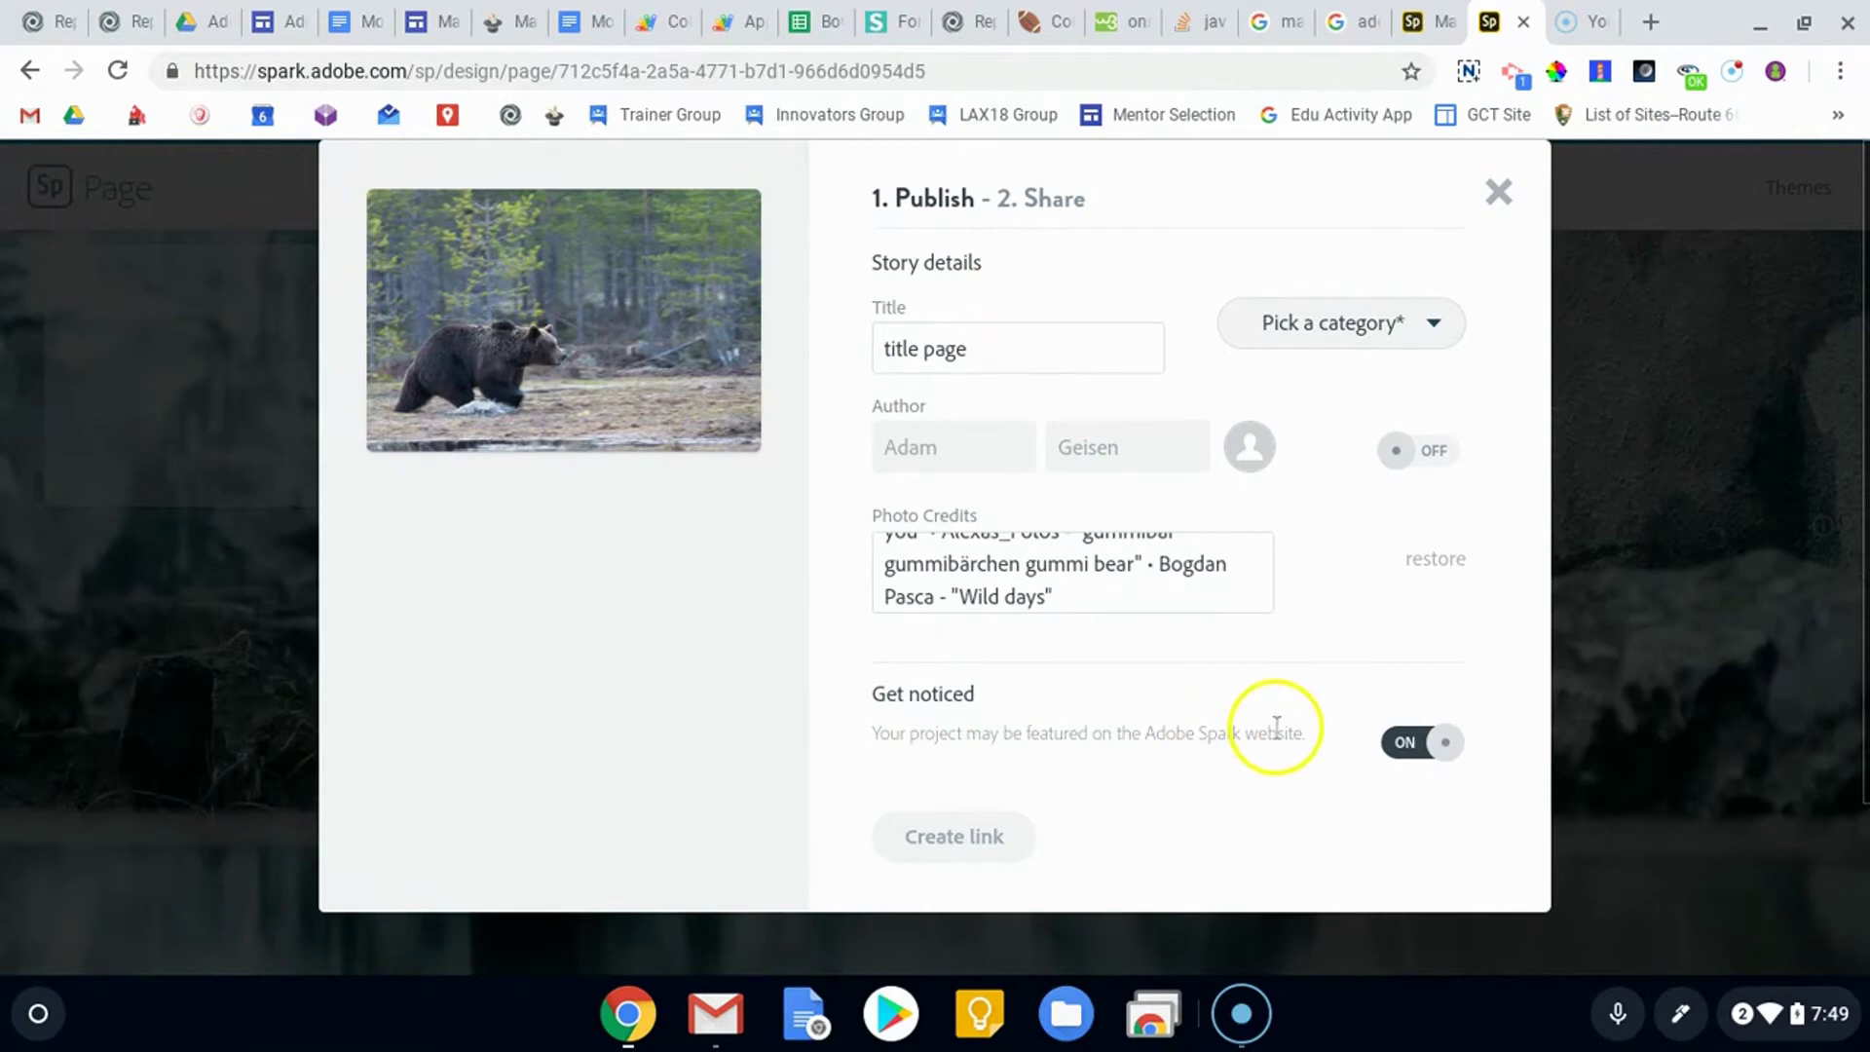
click(1431, 748)
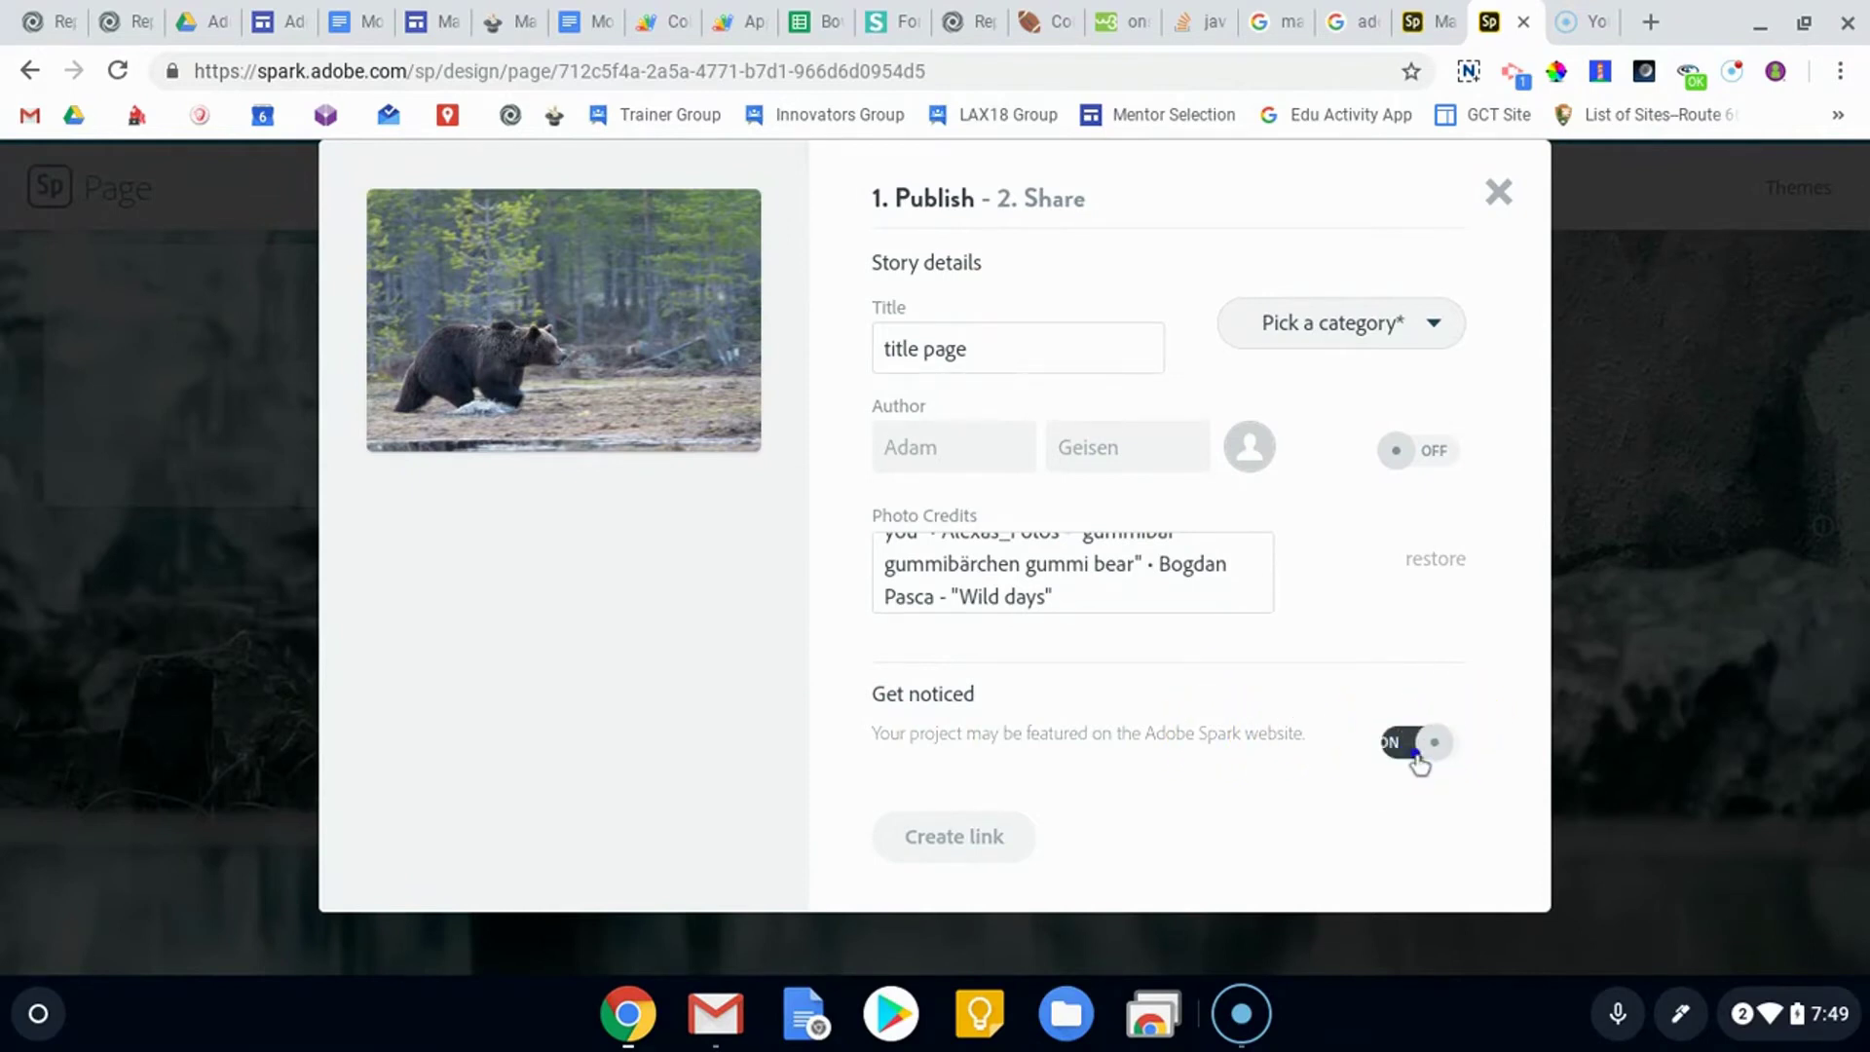
click(956, 837)
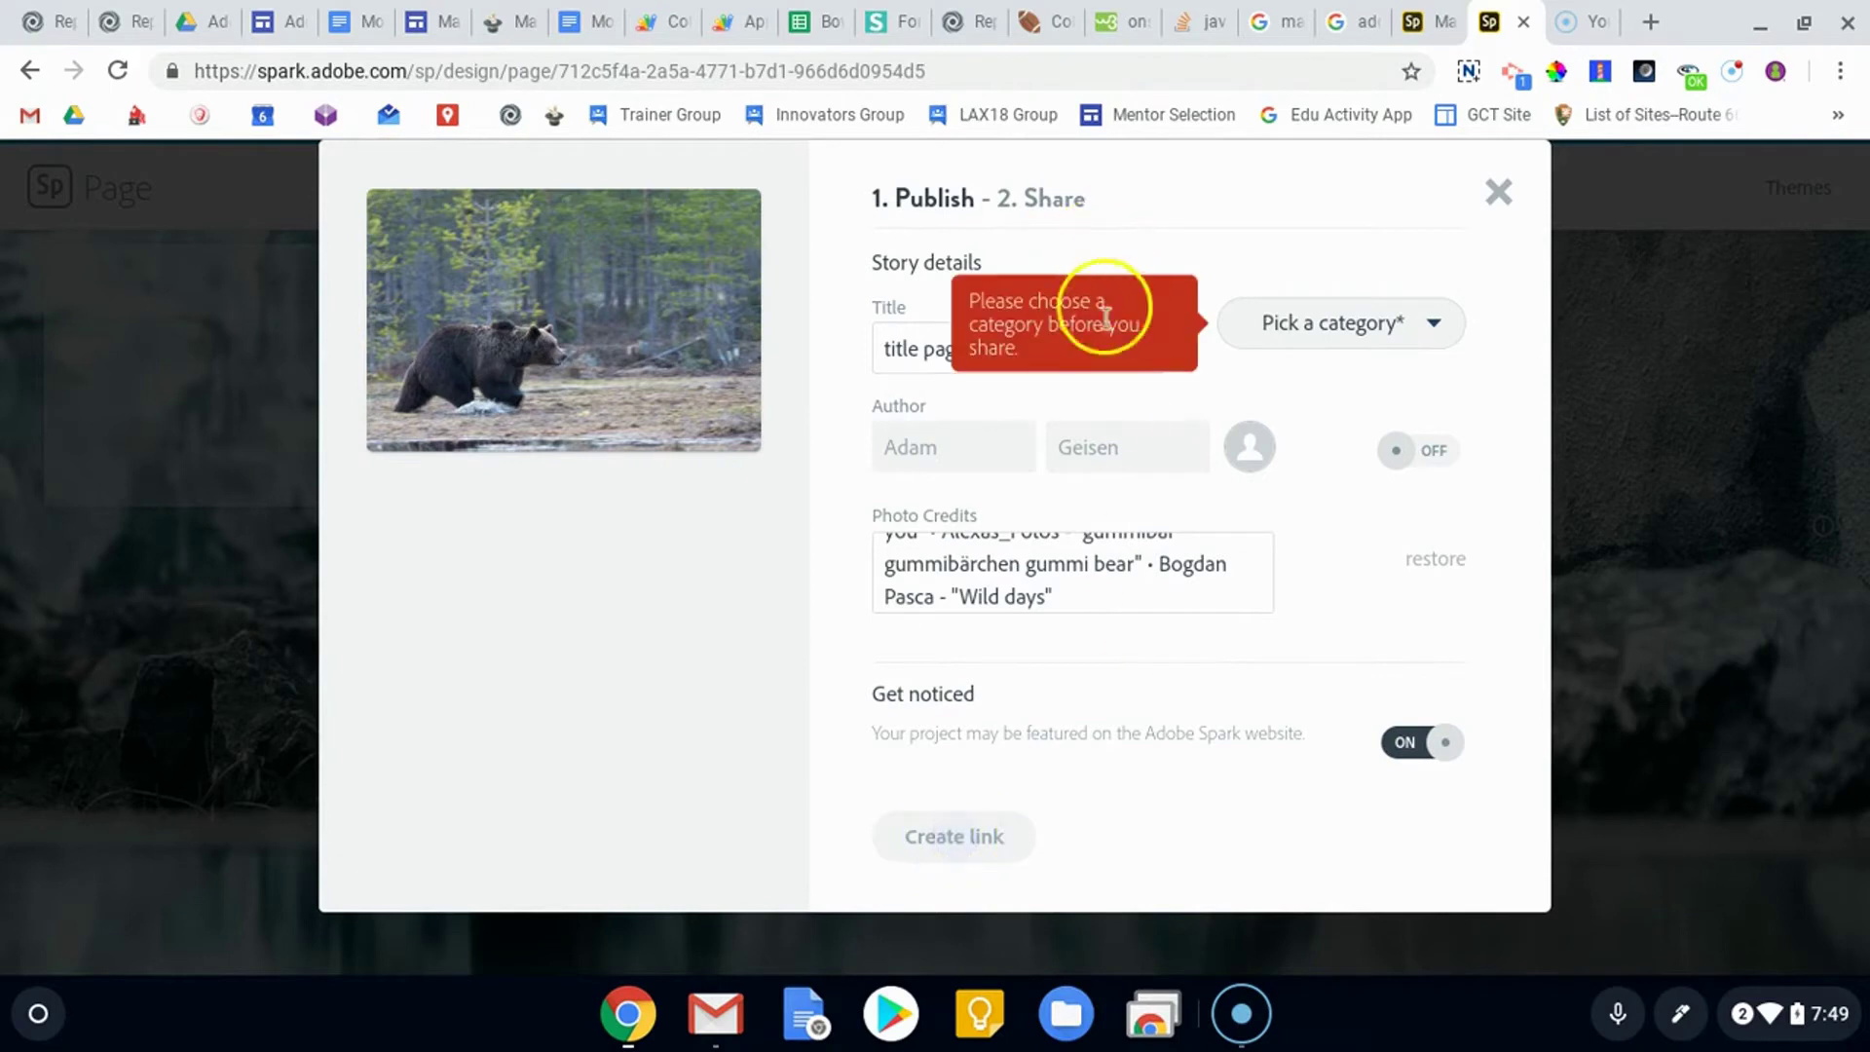
click(1341, 319)
click(1314, 472)
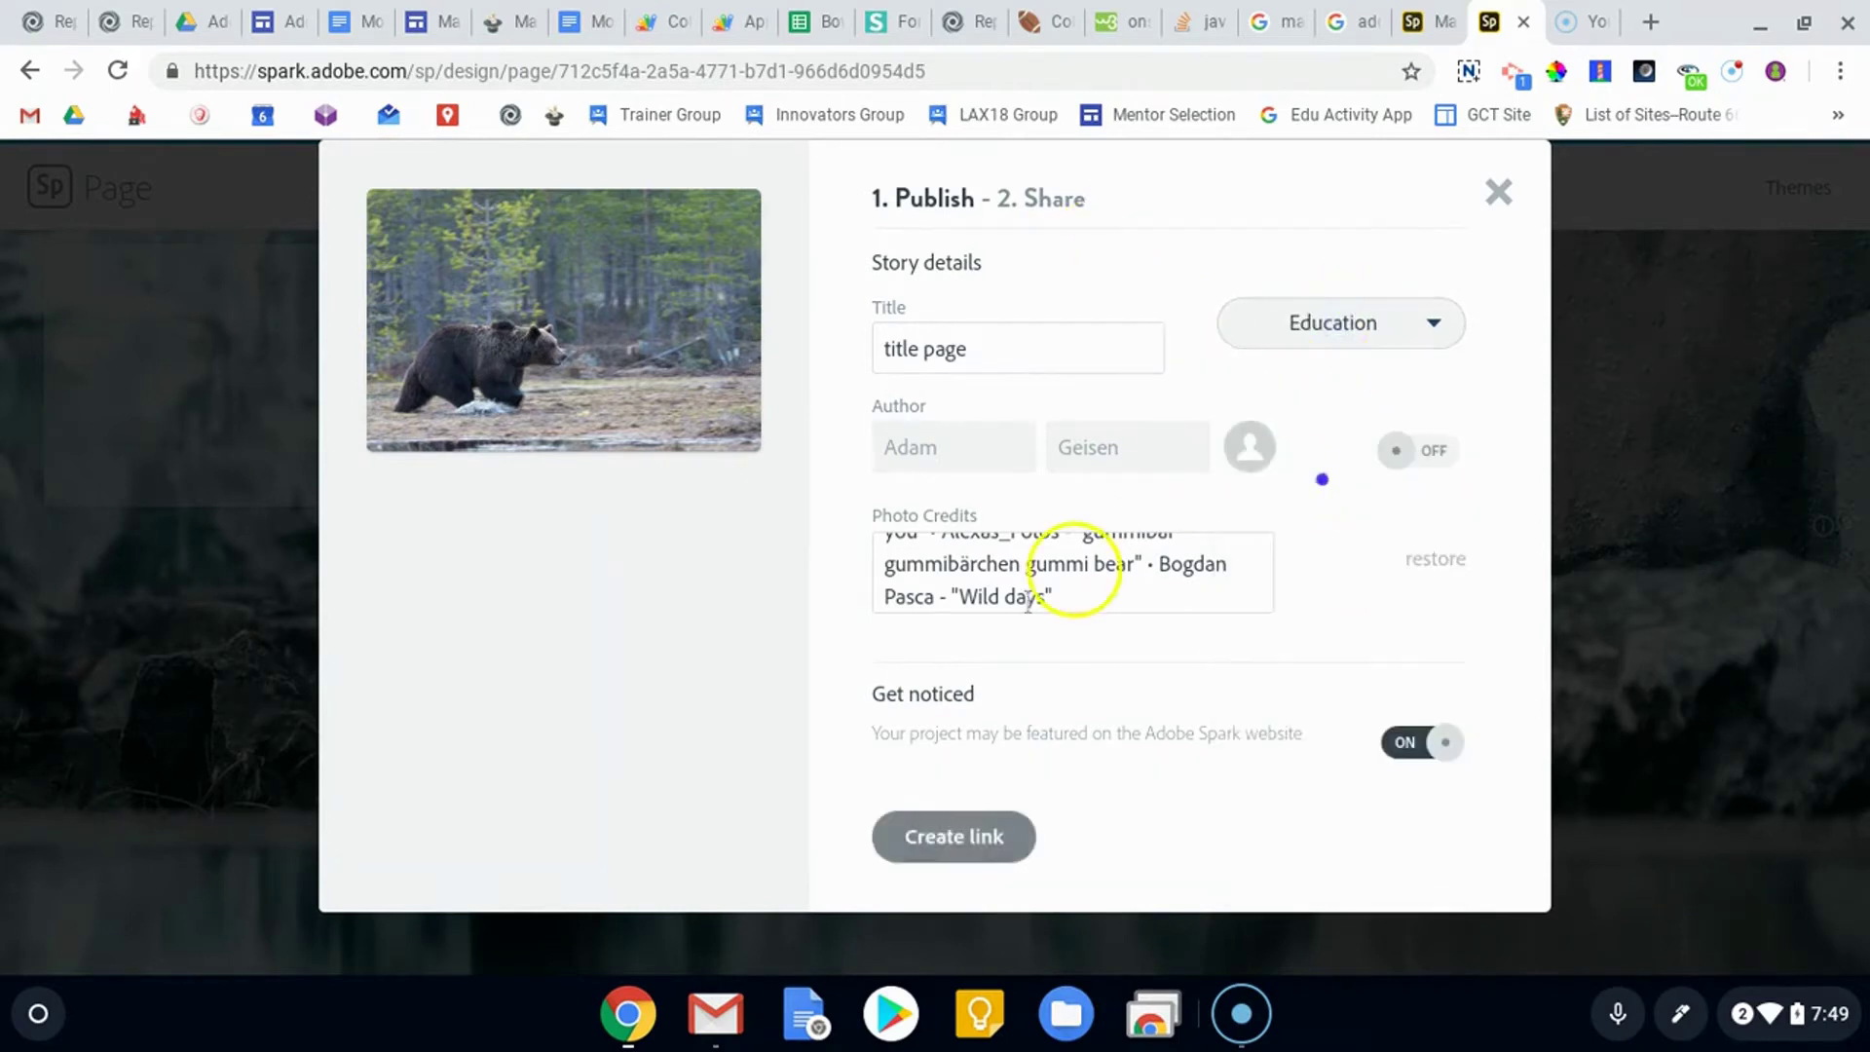
Step: Create the shareable link, select the link text, and close the publish window
click(932, 836)
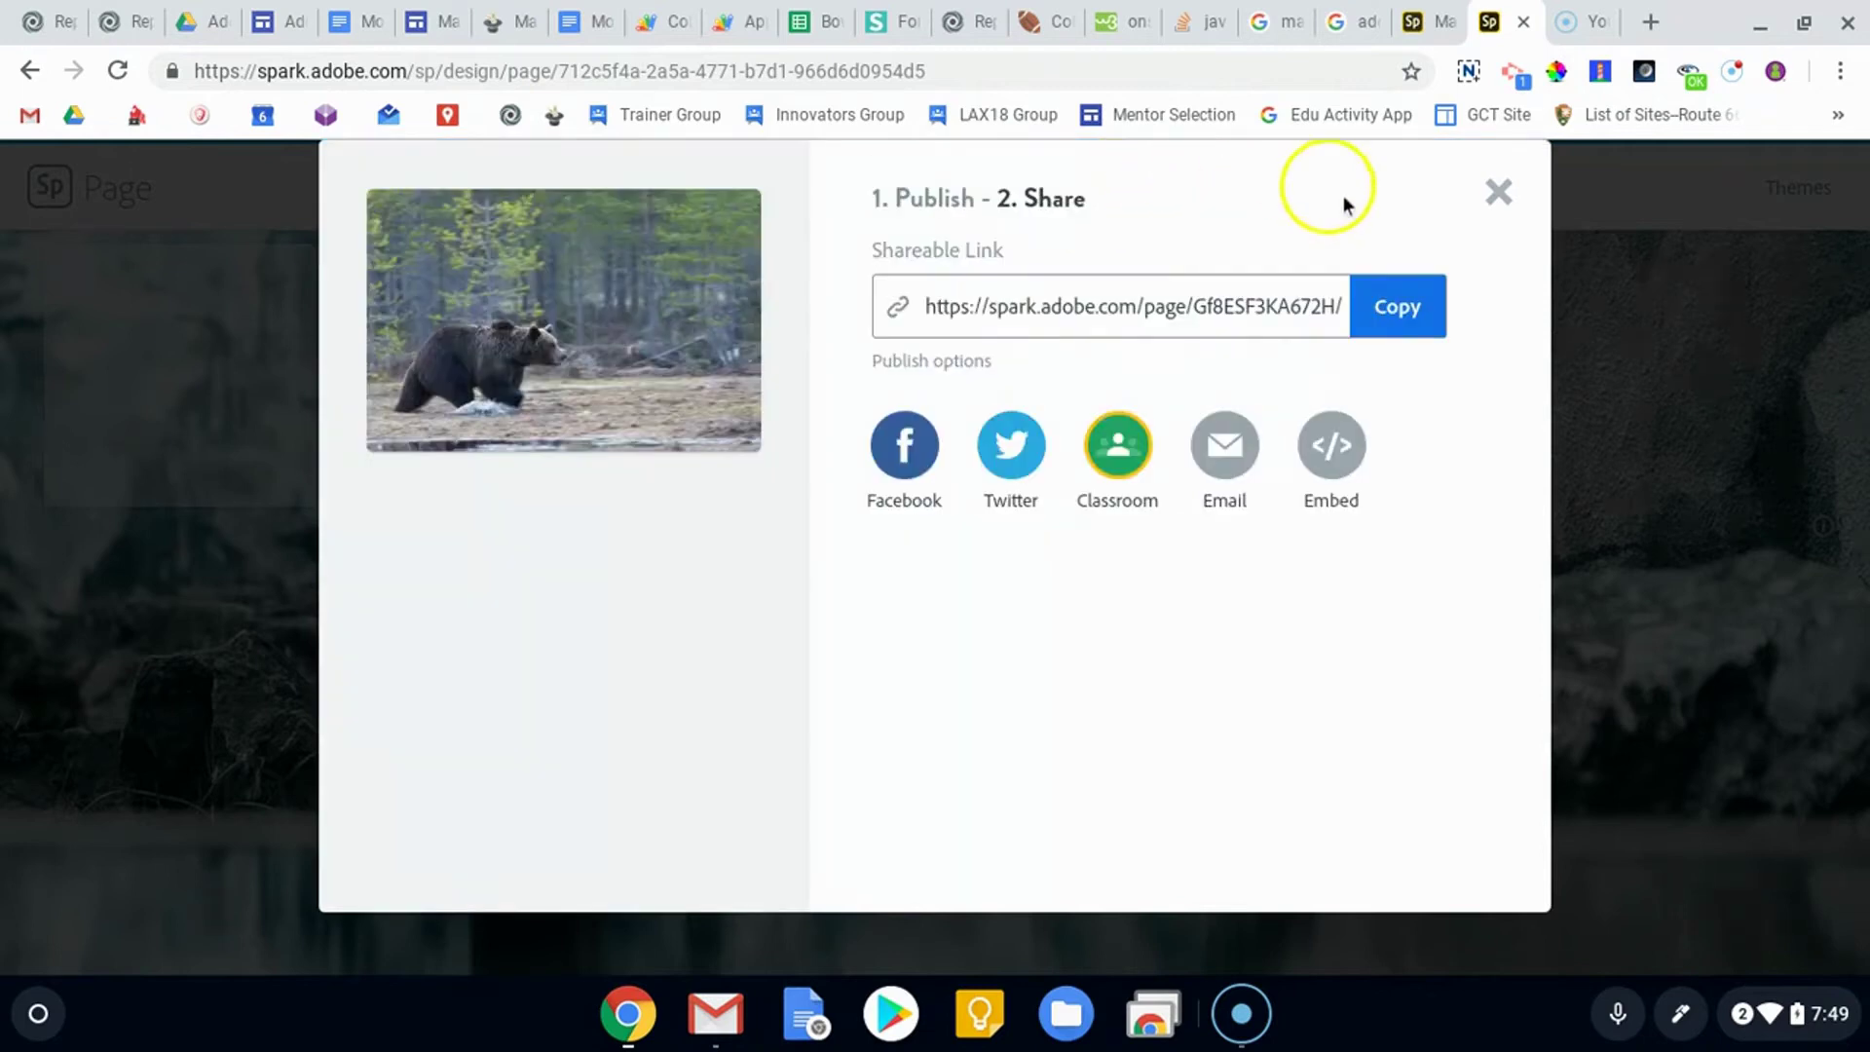
click(1076, 318)
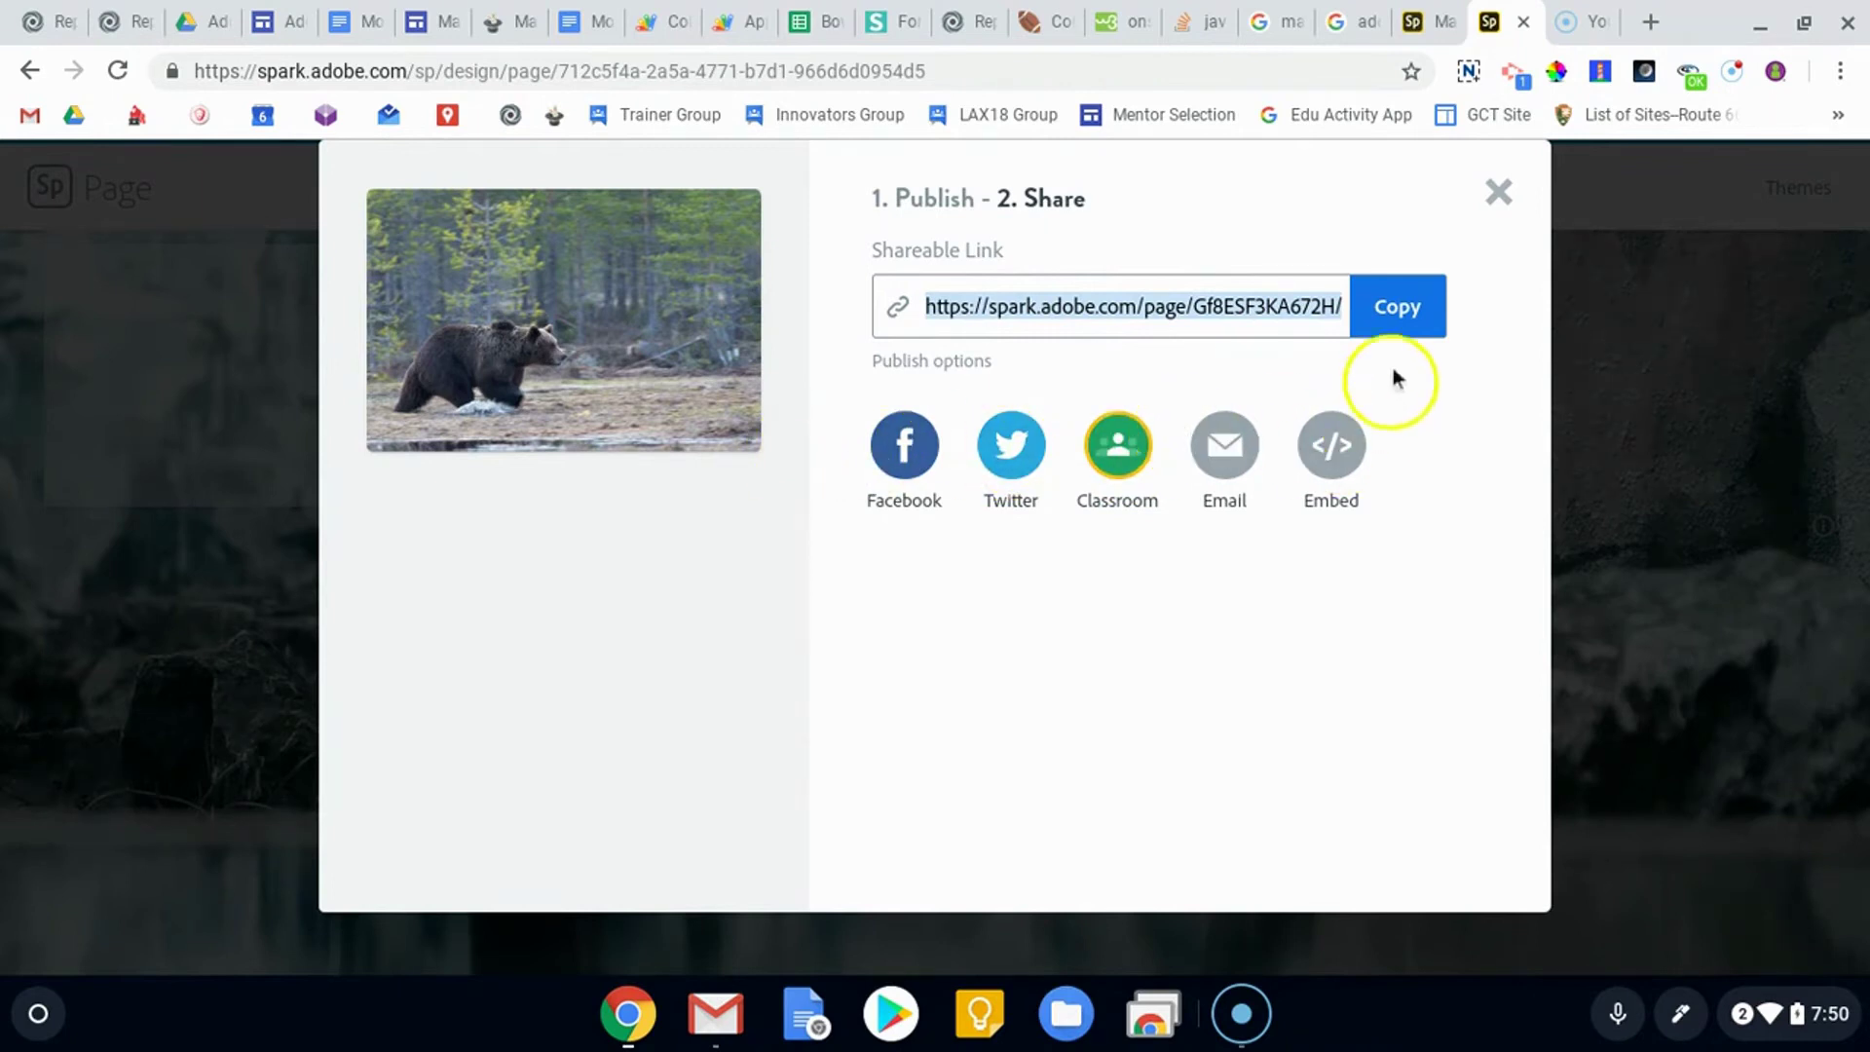
click(1506, 192)
Step: Print-preview the page with More settings shown, check all 8 pages, then cancel
click(1190, 204)
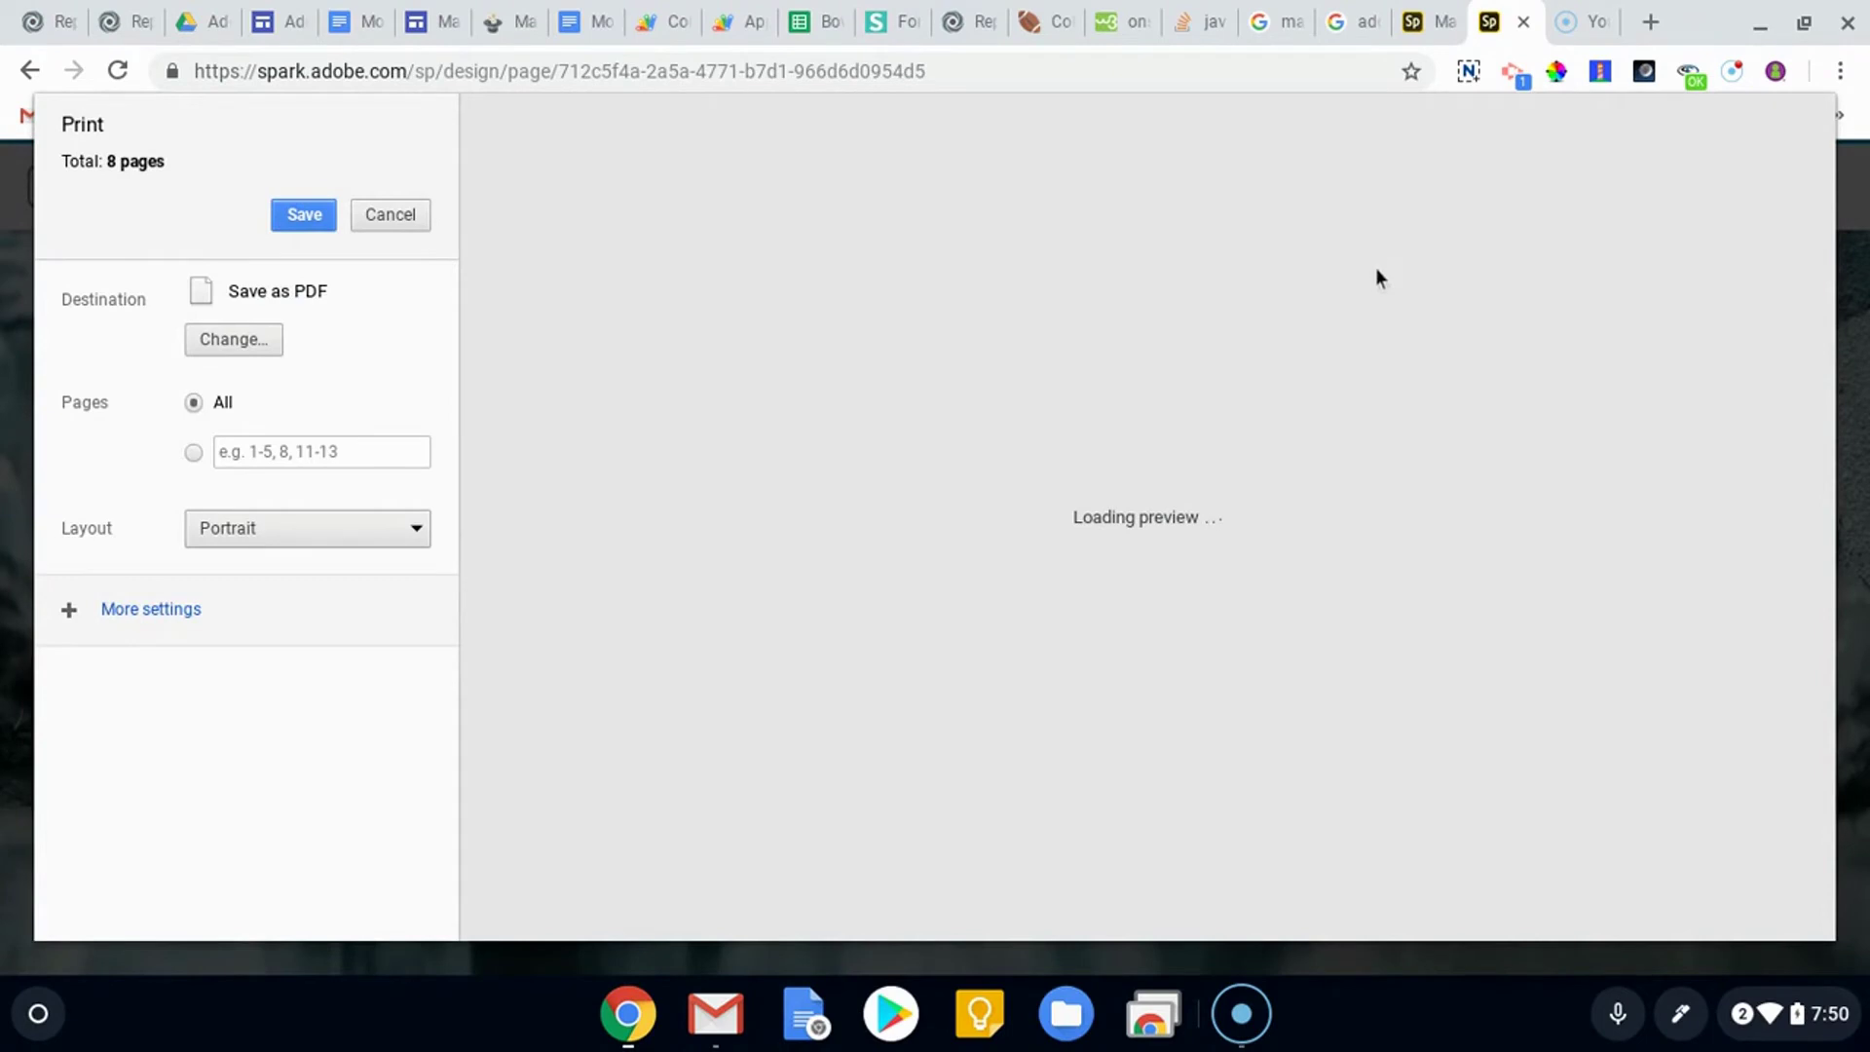
click(136, 613)
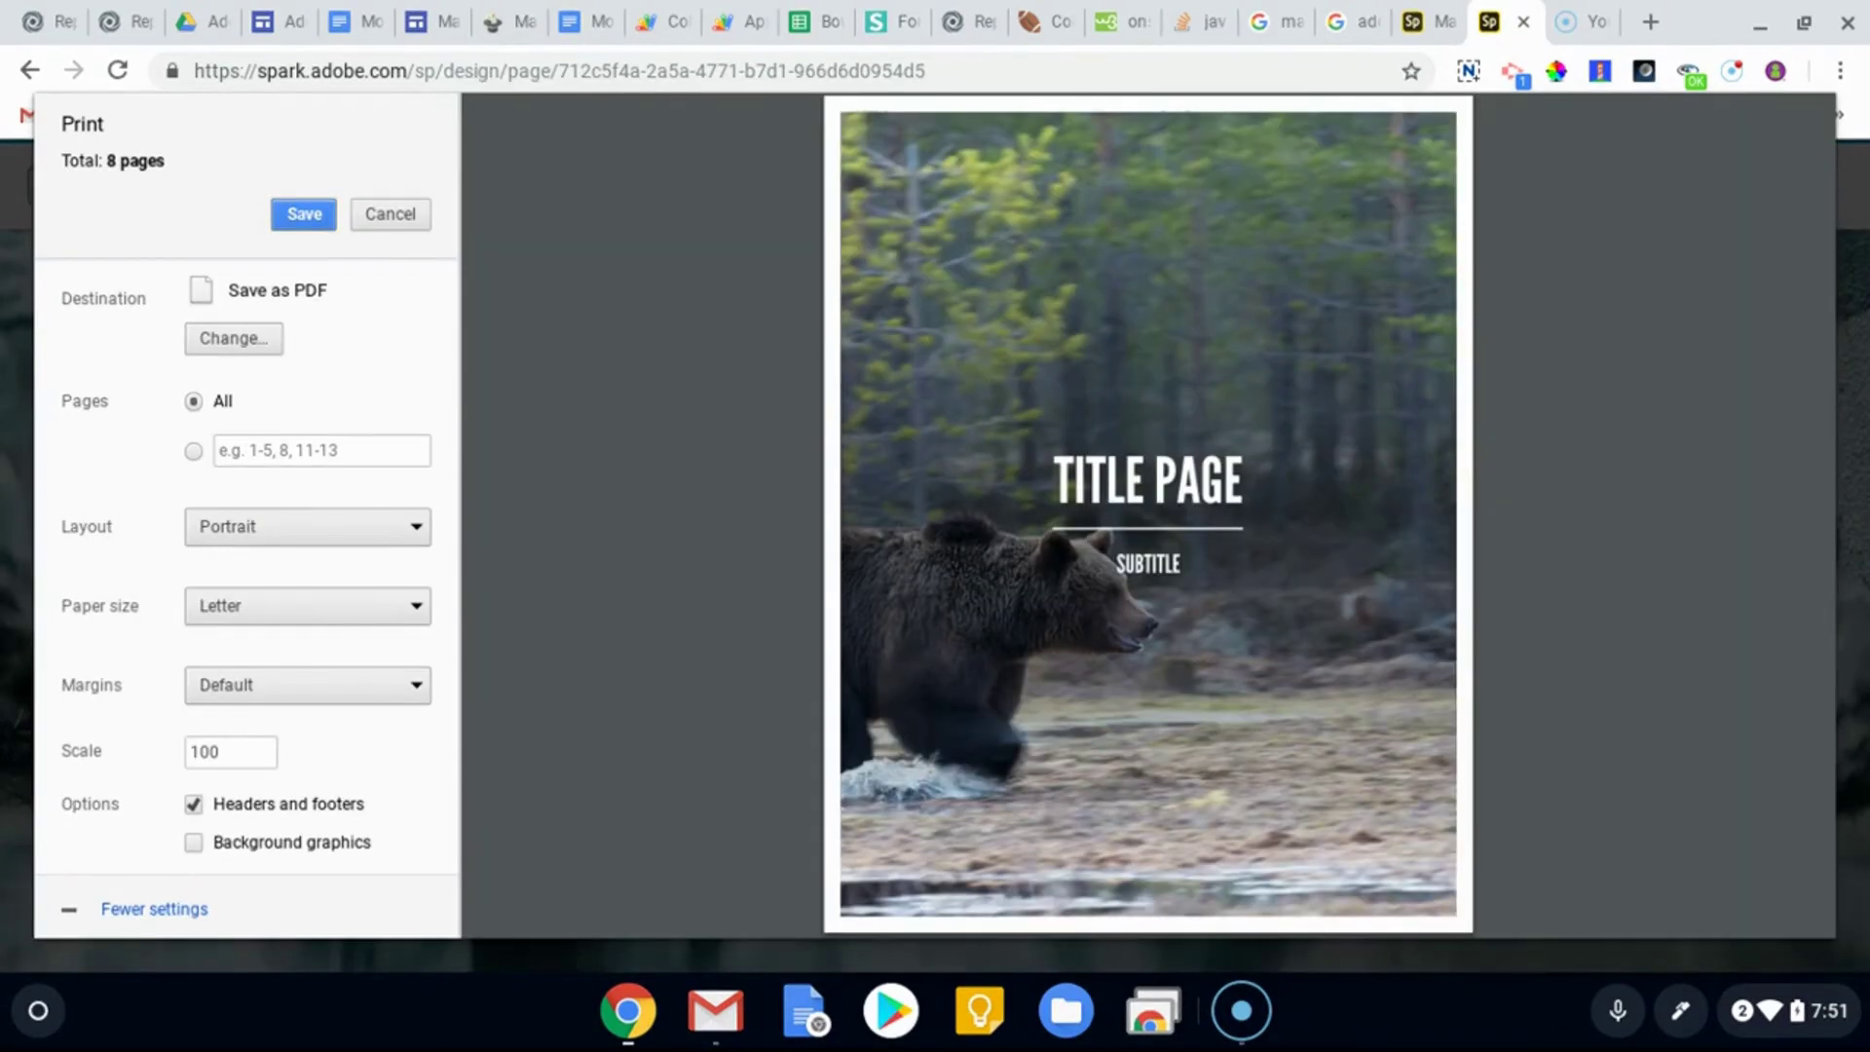
scroll(1317, 411, down, 6)
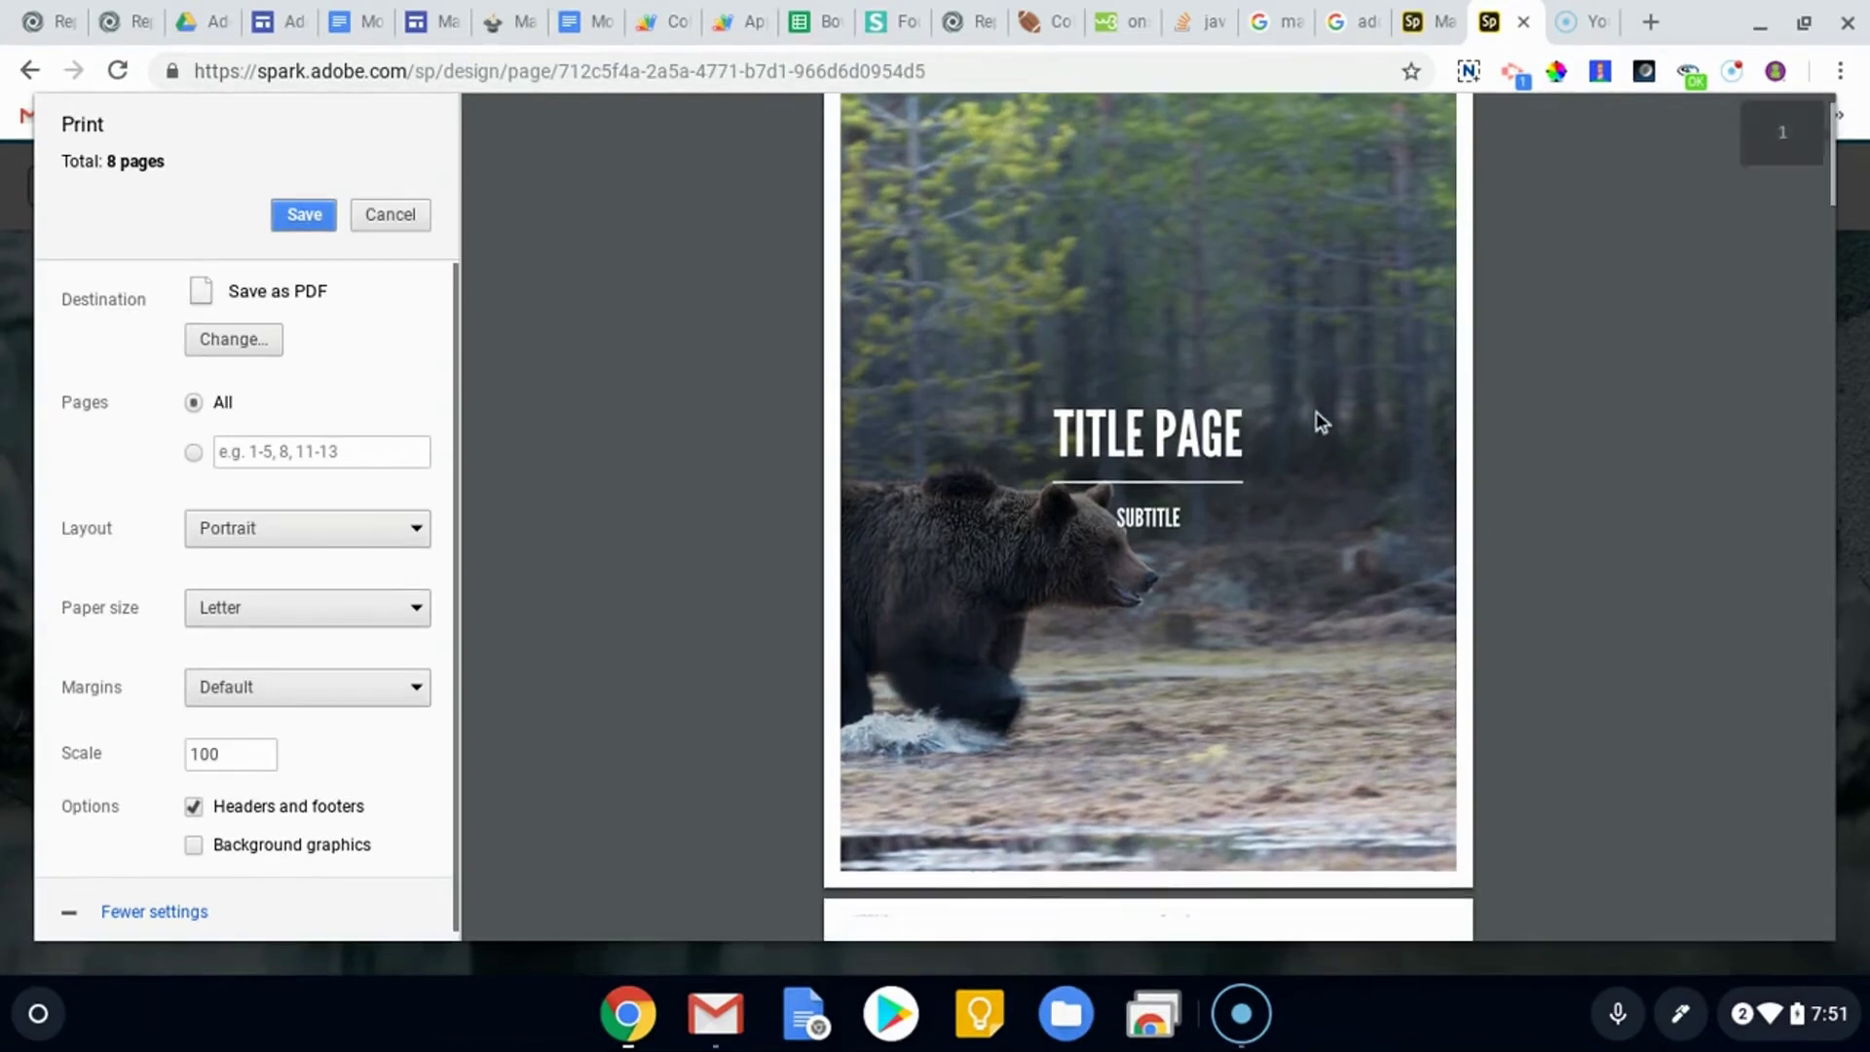
scroll(1342, 382, down, 2)
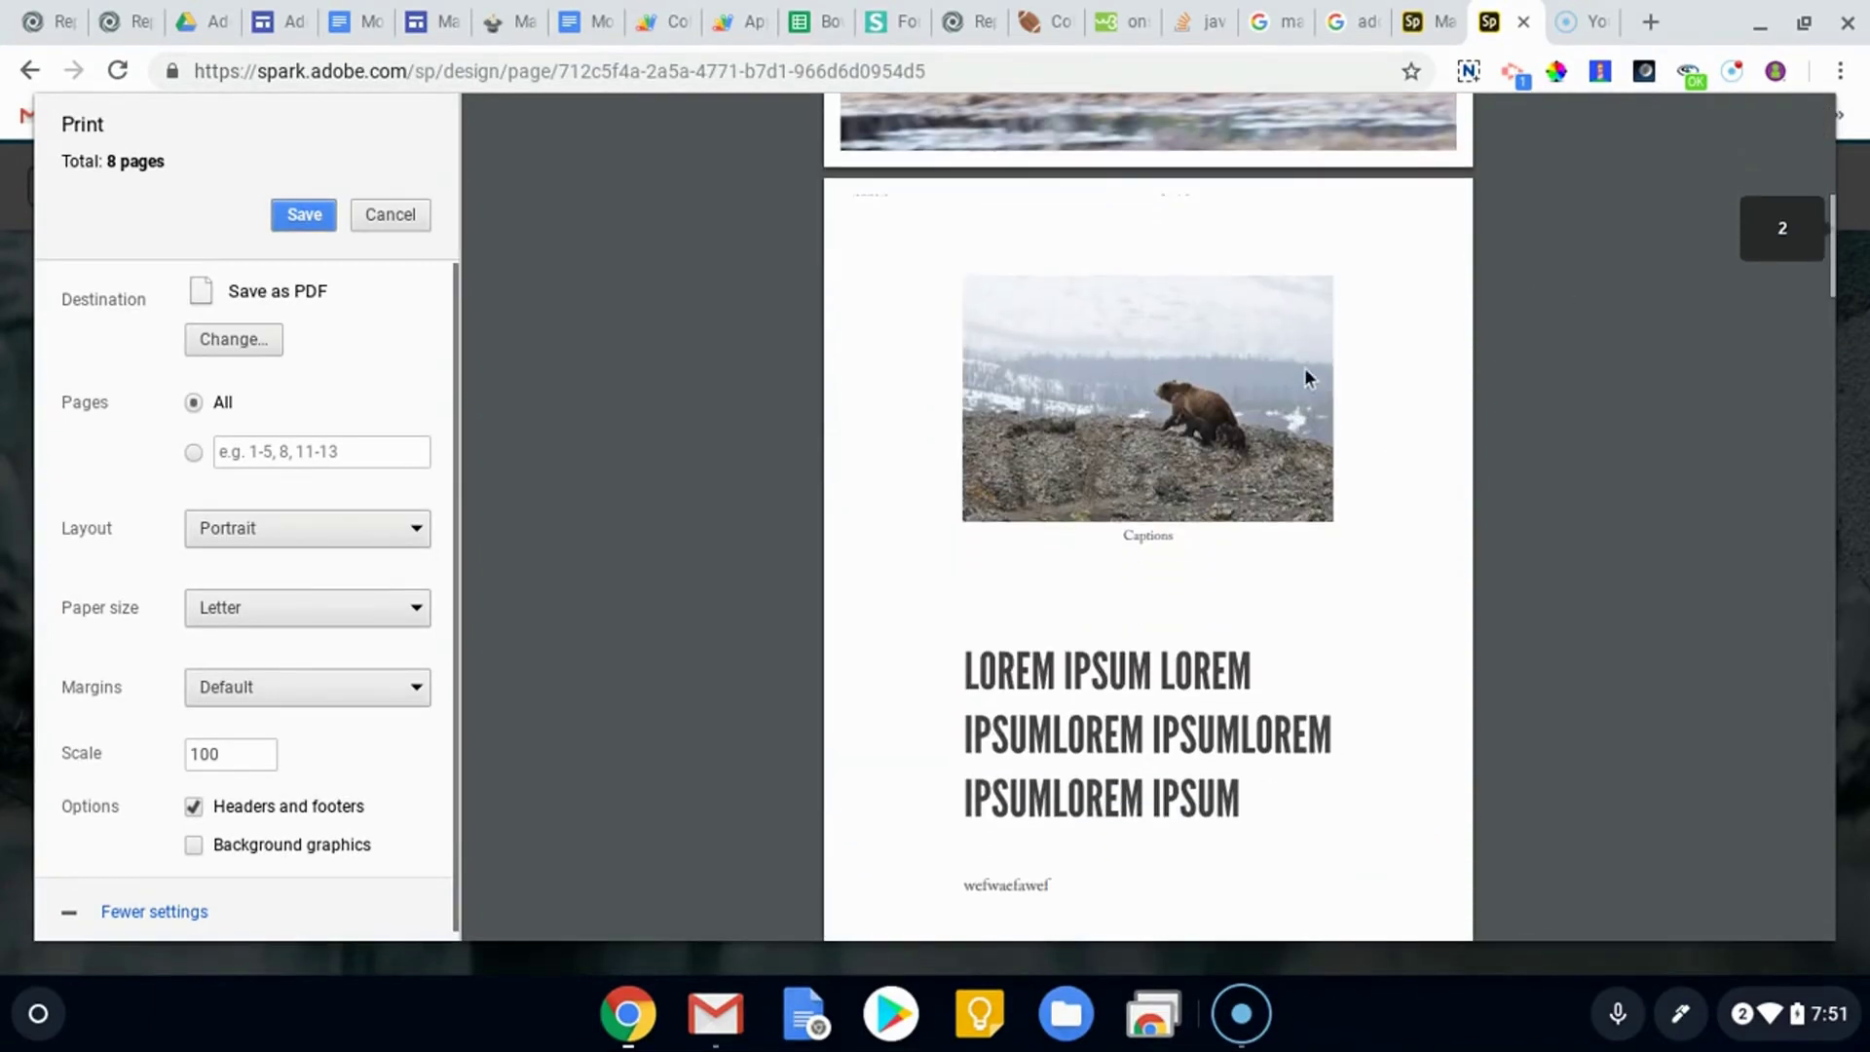
scroll(1304, 370, down, 10)
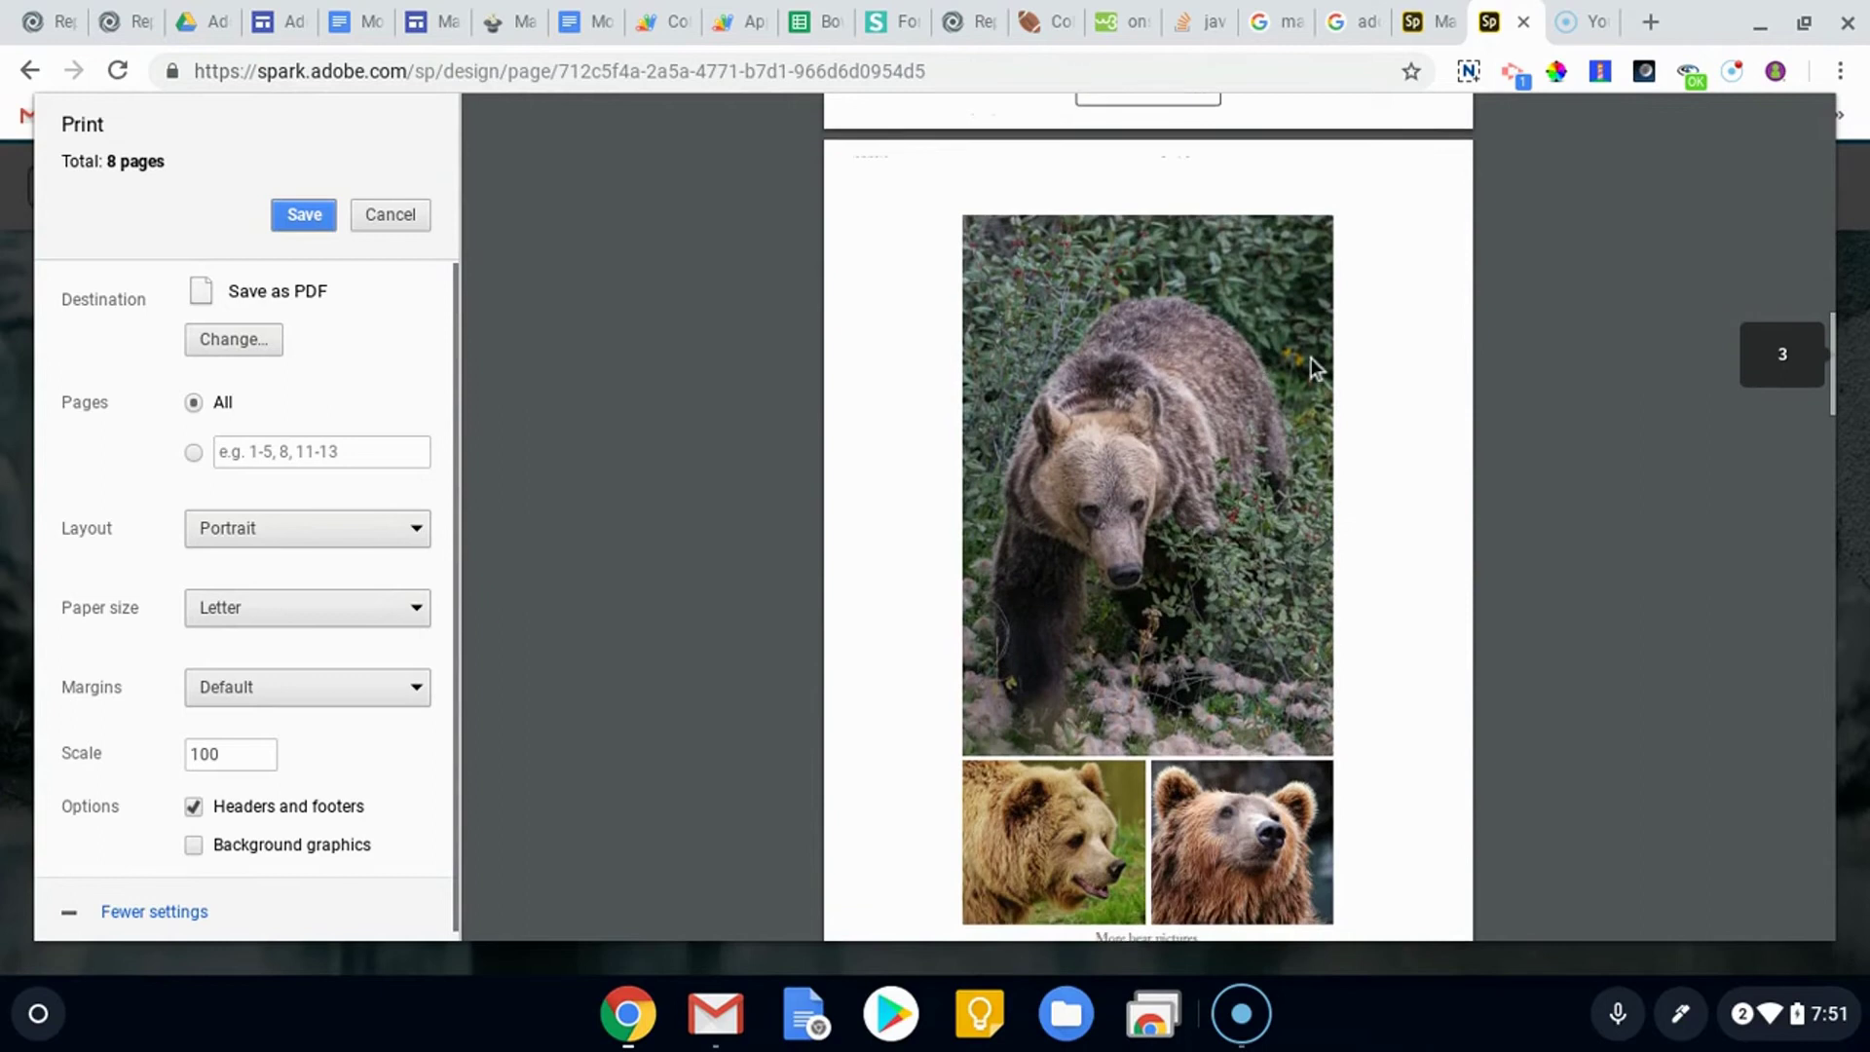
scroll(1311, 361, down, 6)
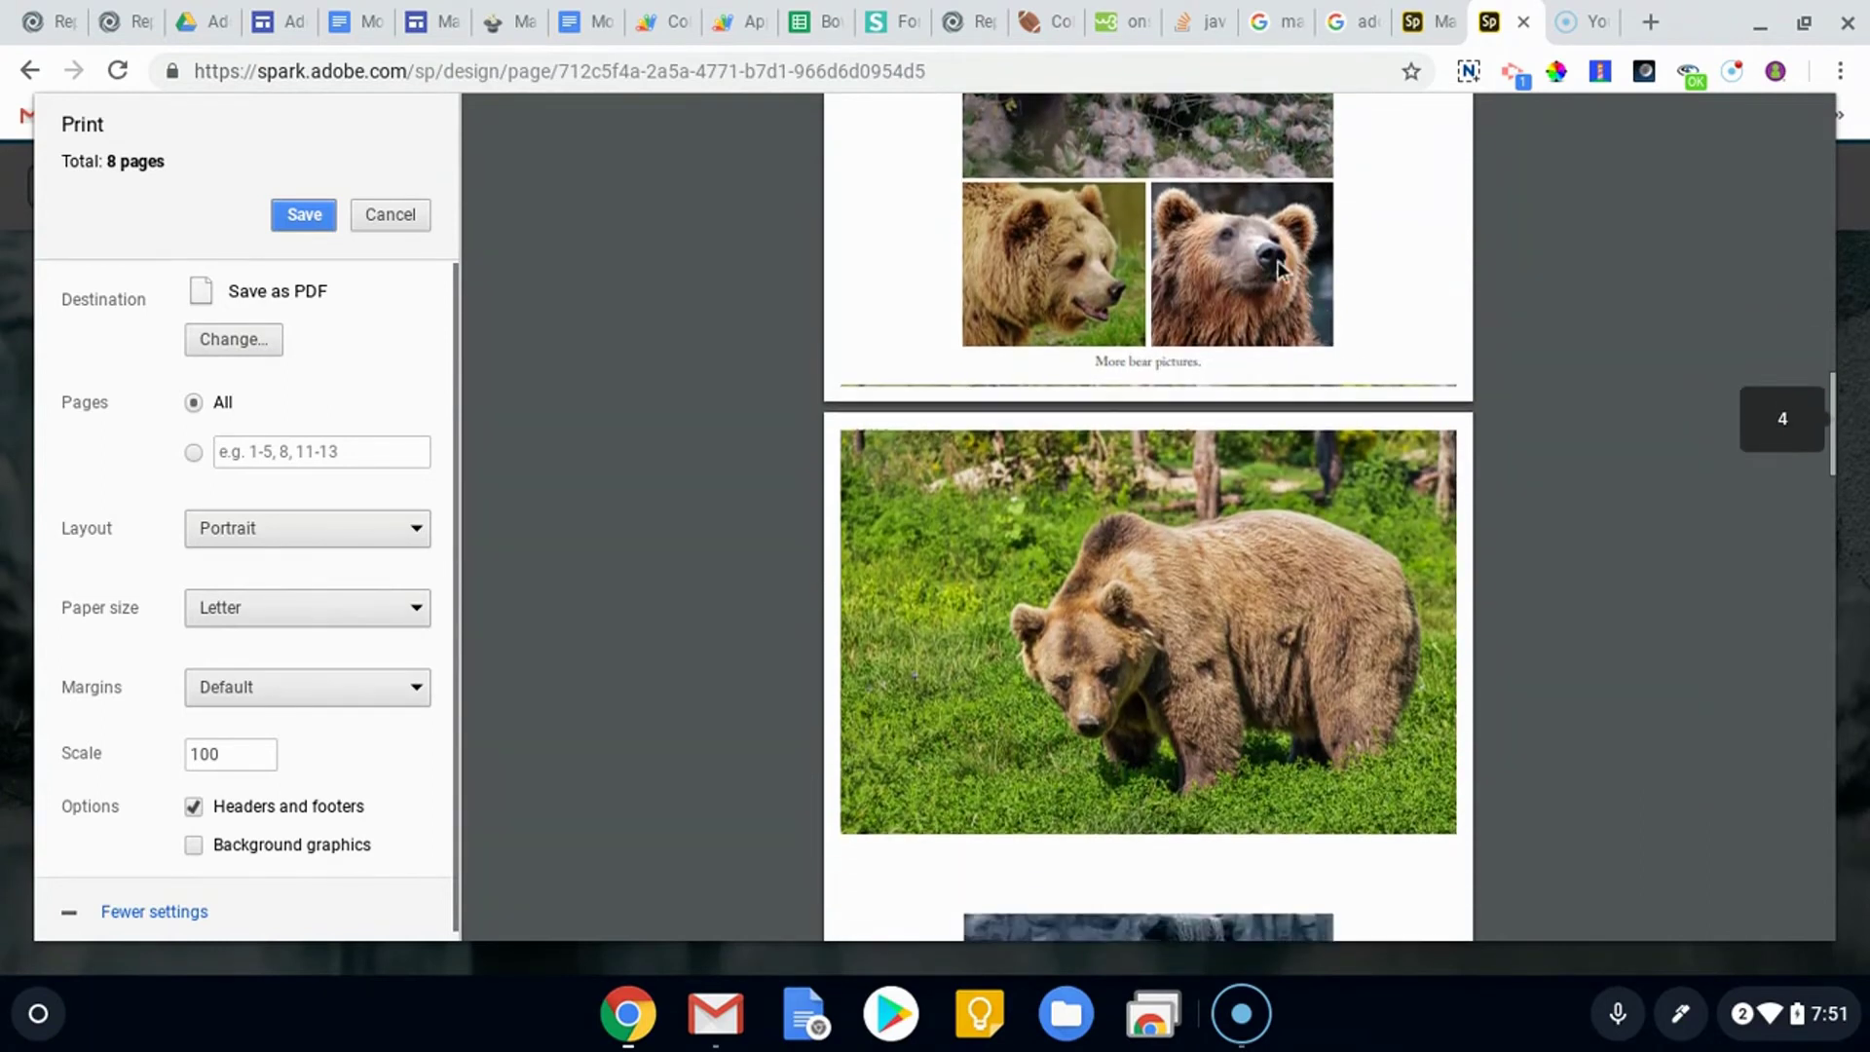
scroll(1279, 268, down, 8)
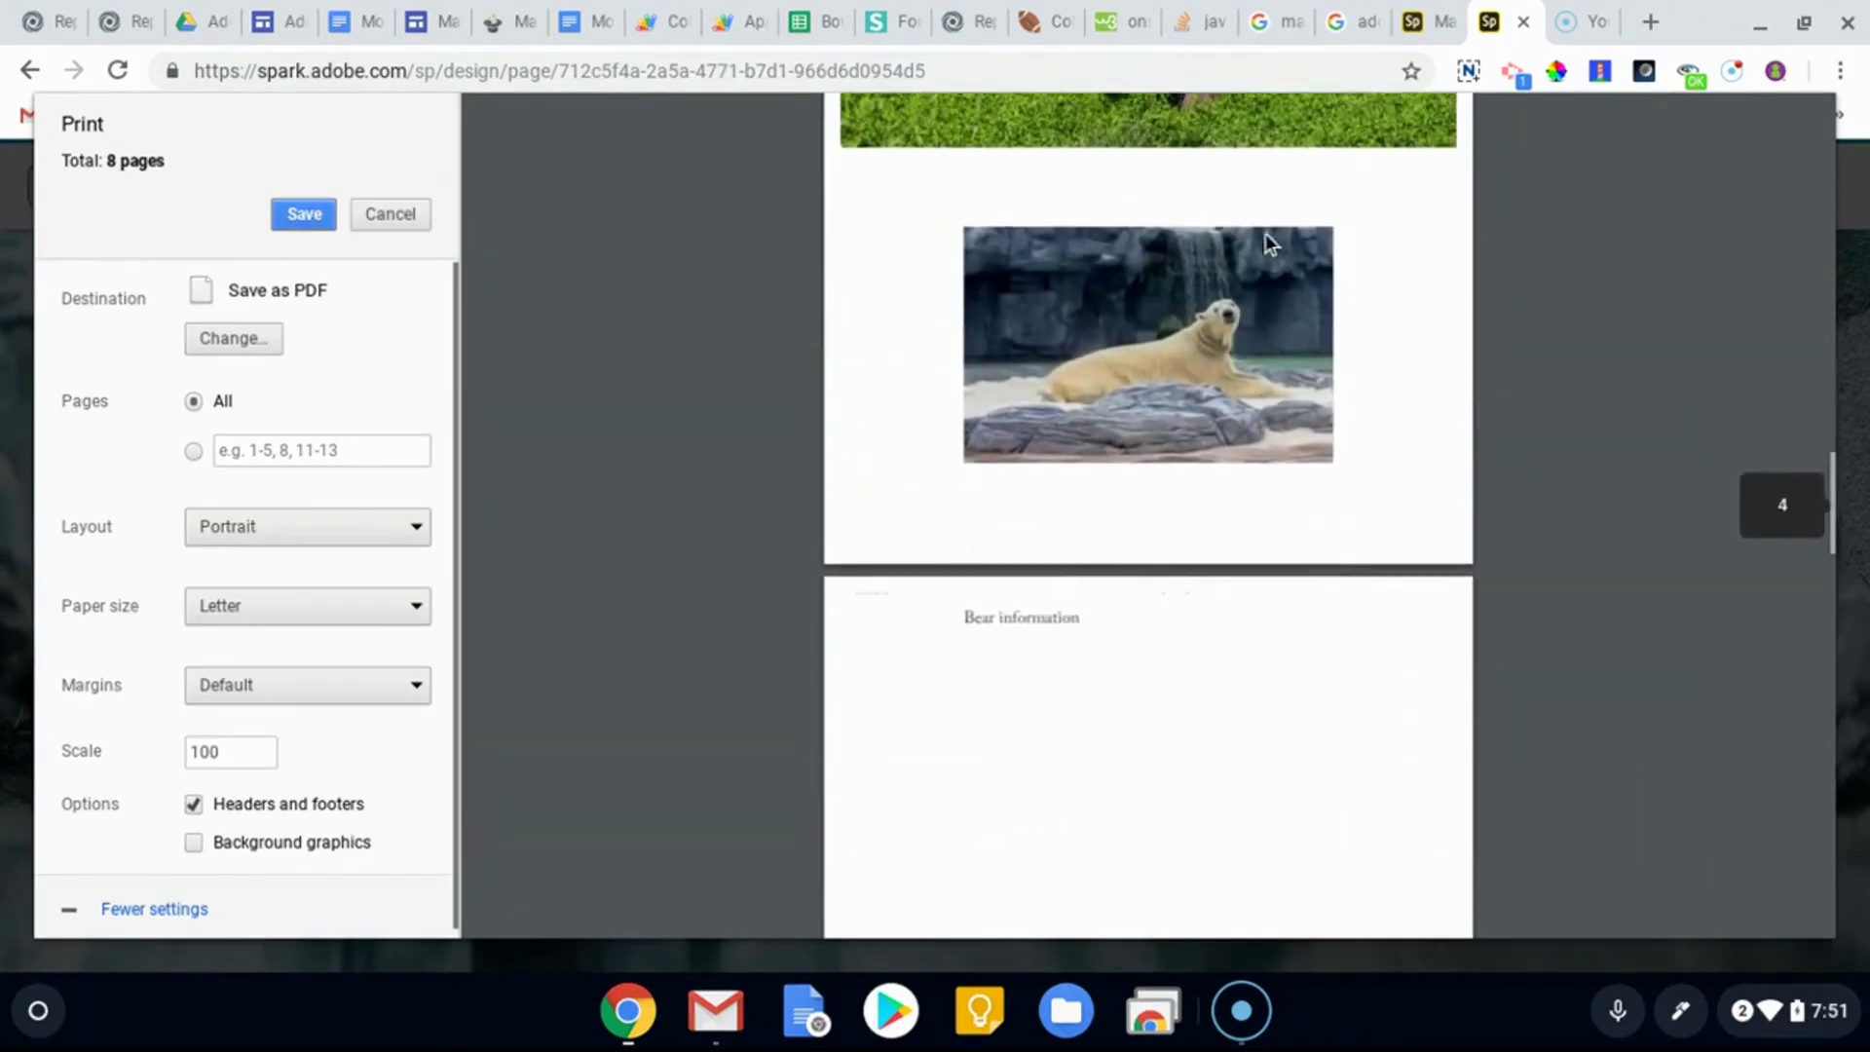
scroll(1261, 224, down, 10)
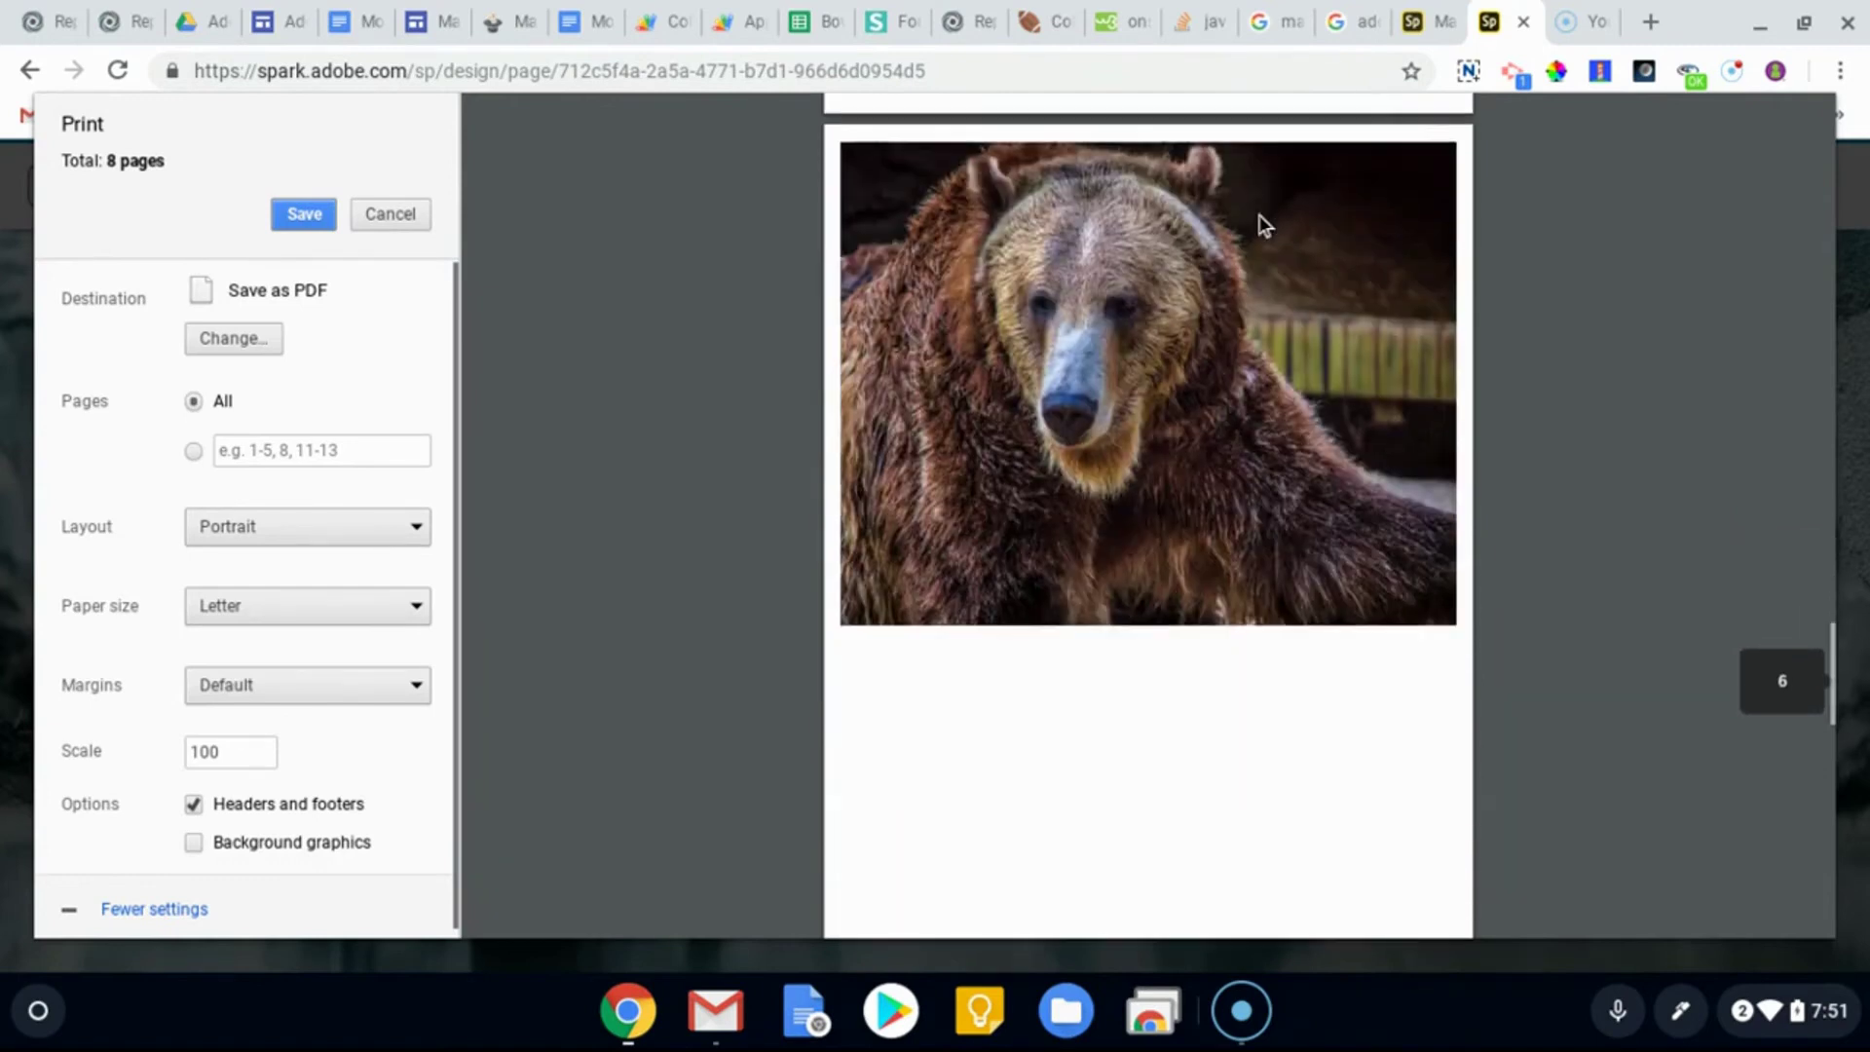
scroll(1259, 214, down, 10)
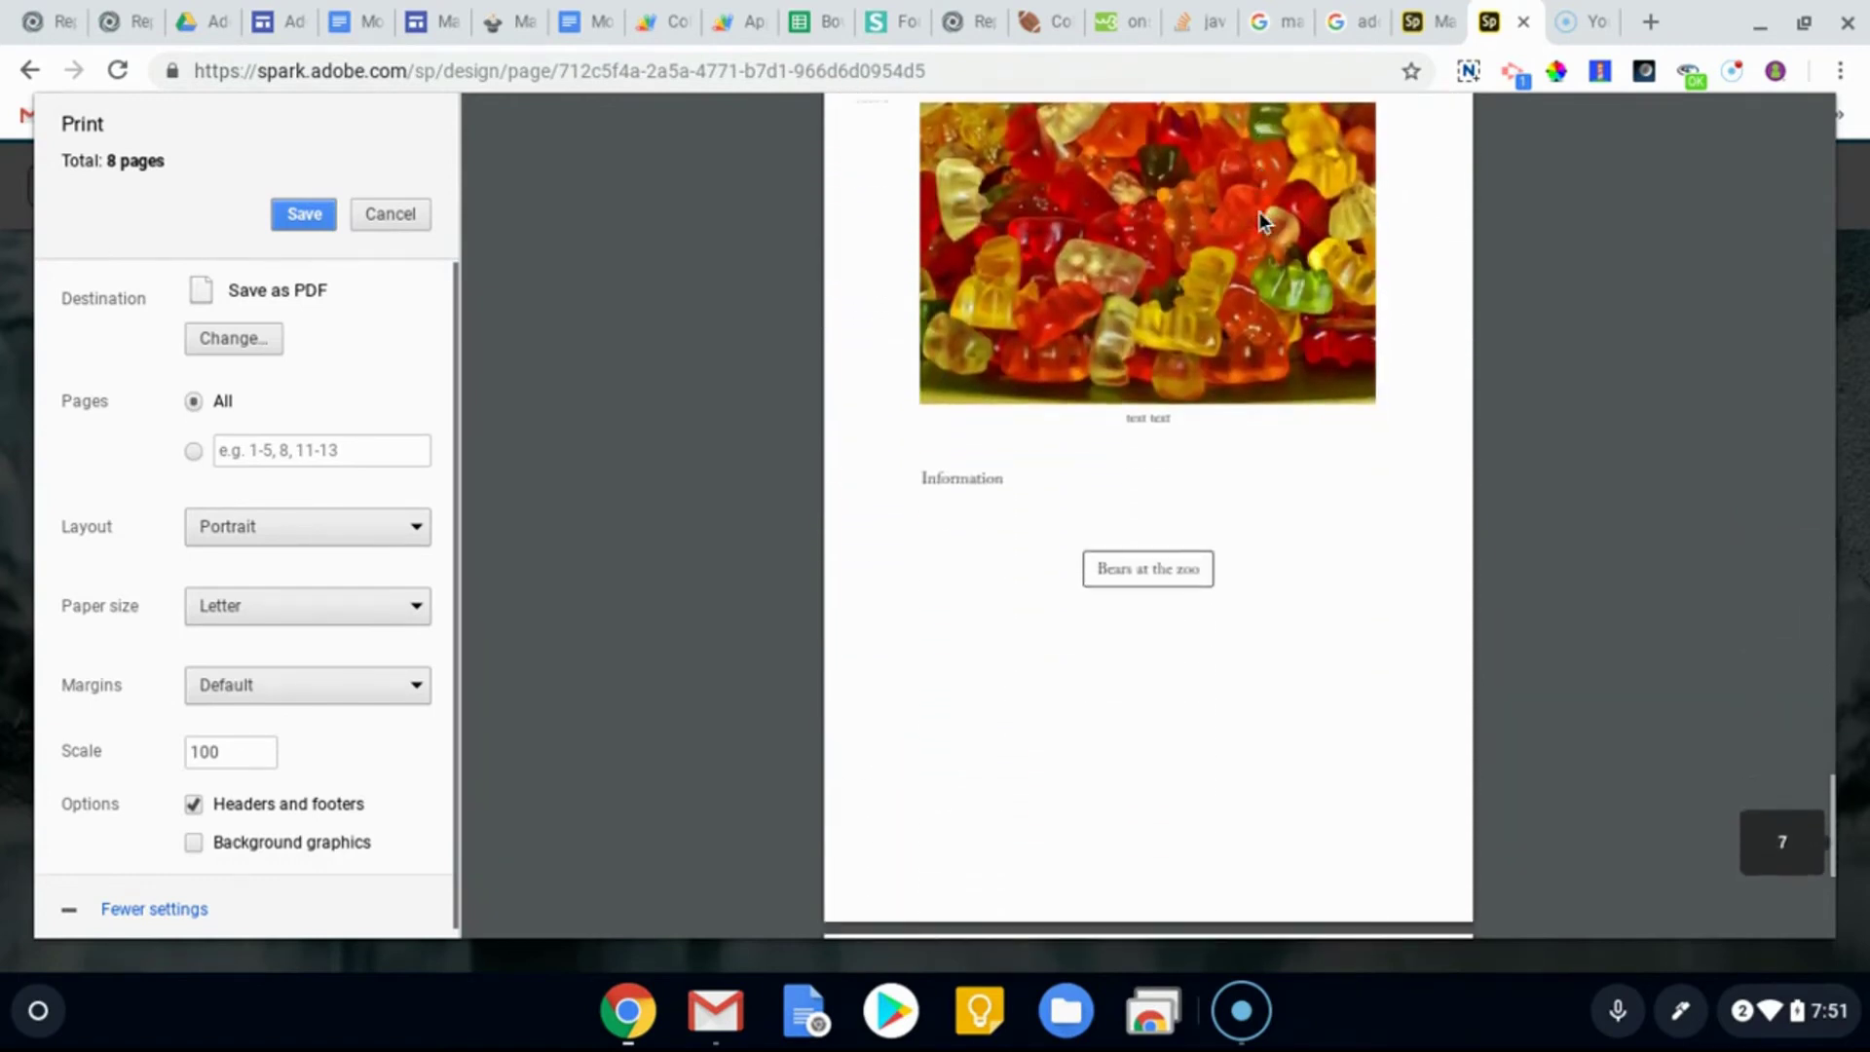
scroll(1260, 216, down, 10)
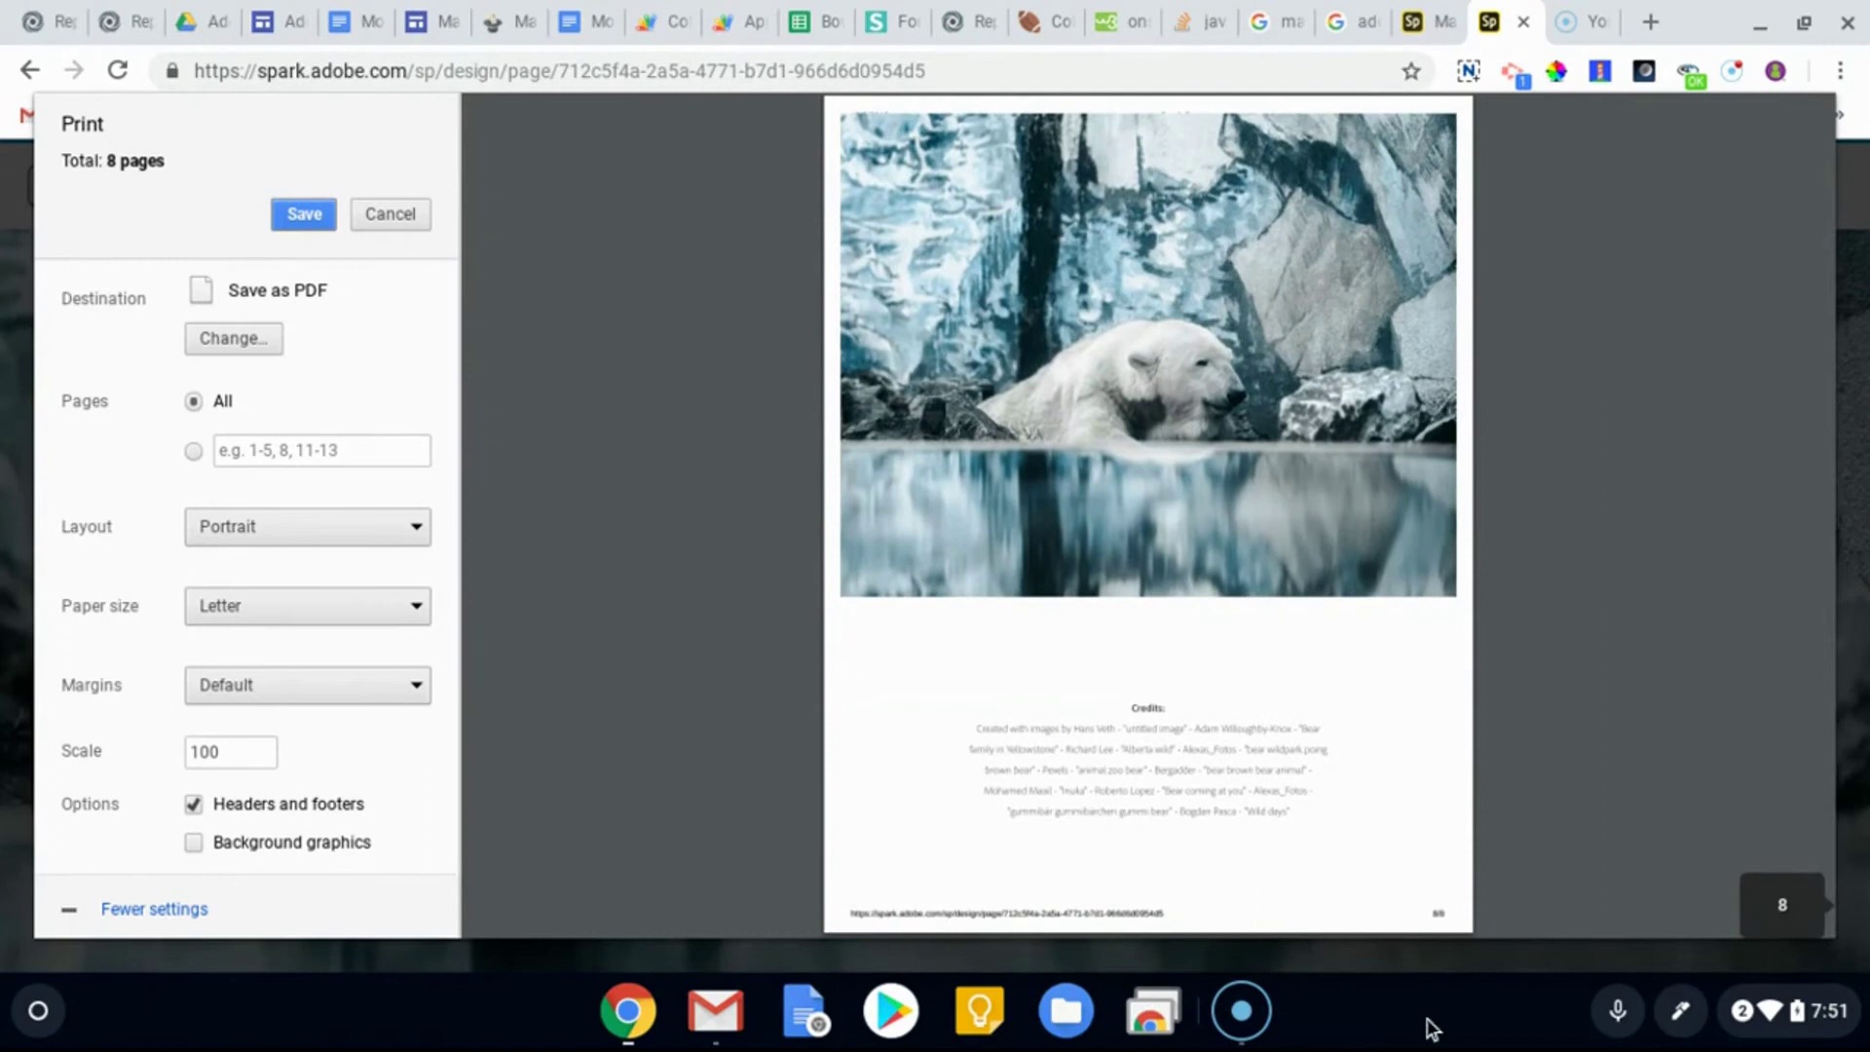
scroll(1266, 642, up, 20)
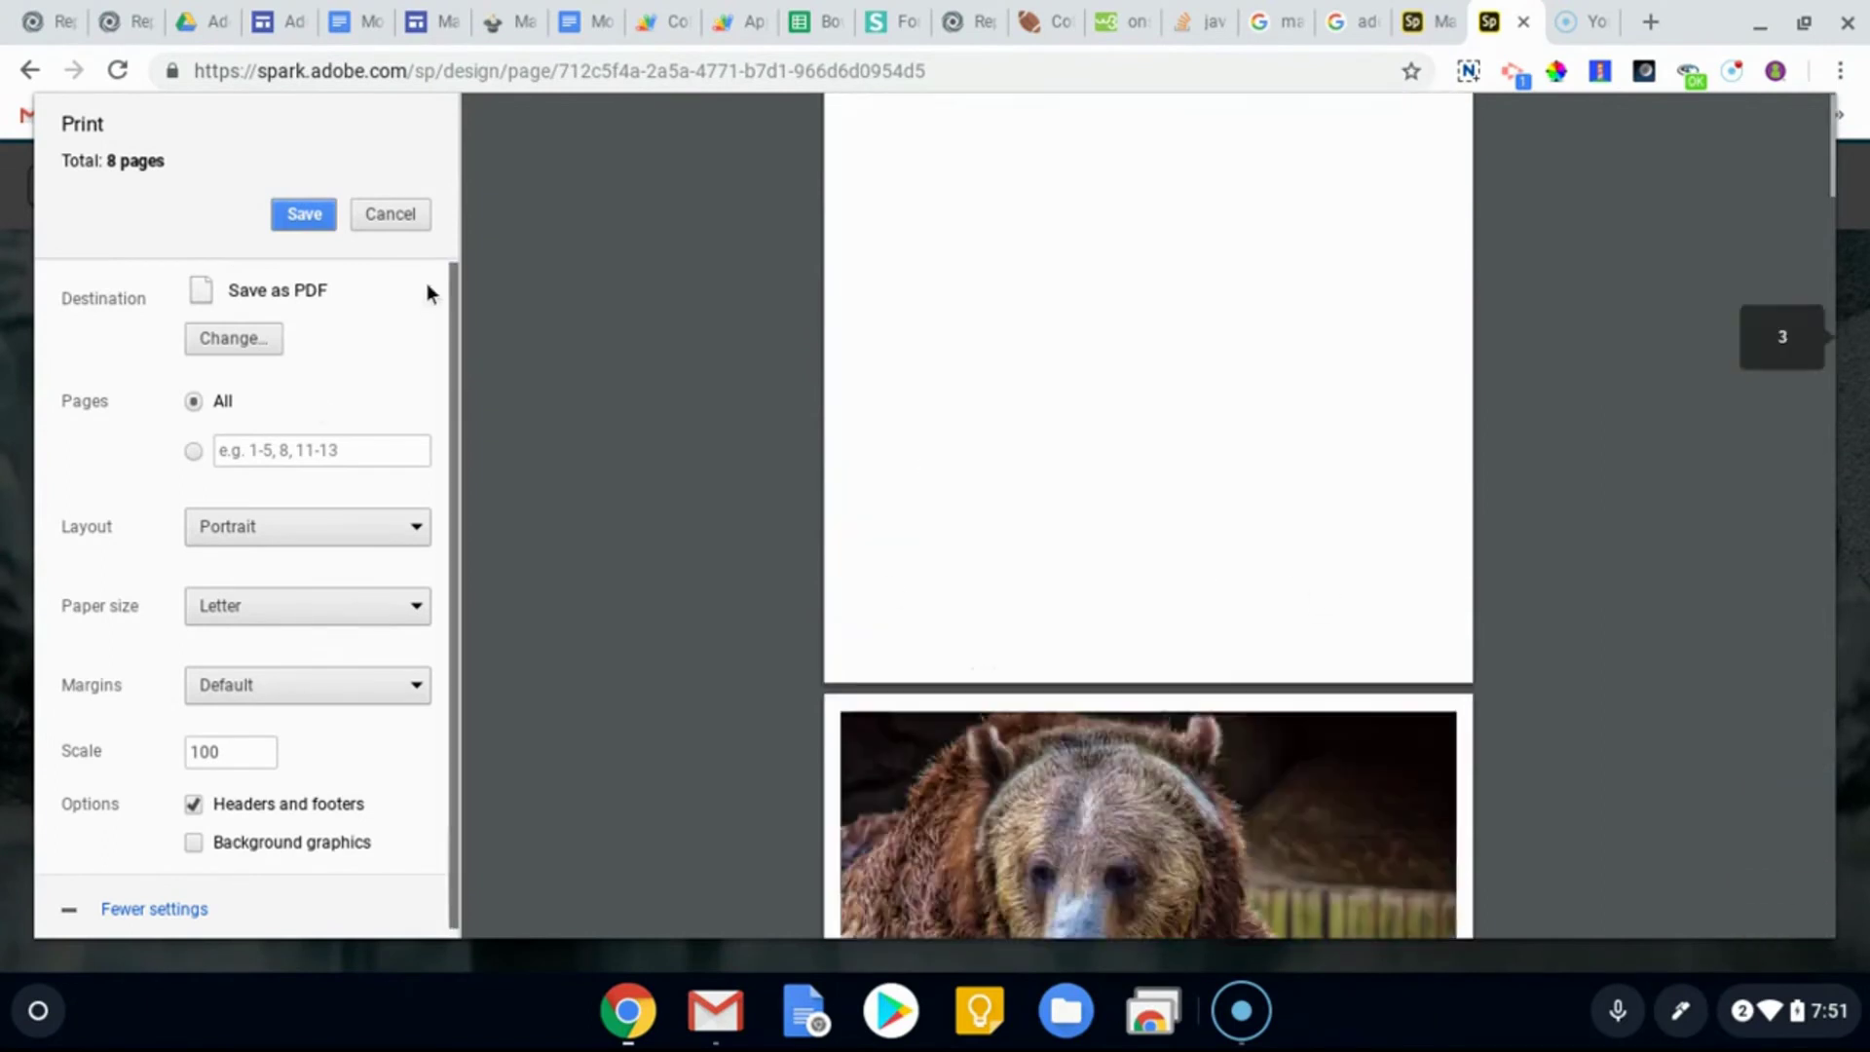
click(389, 214)
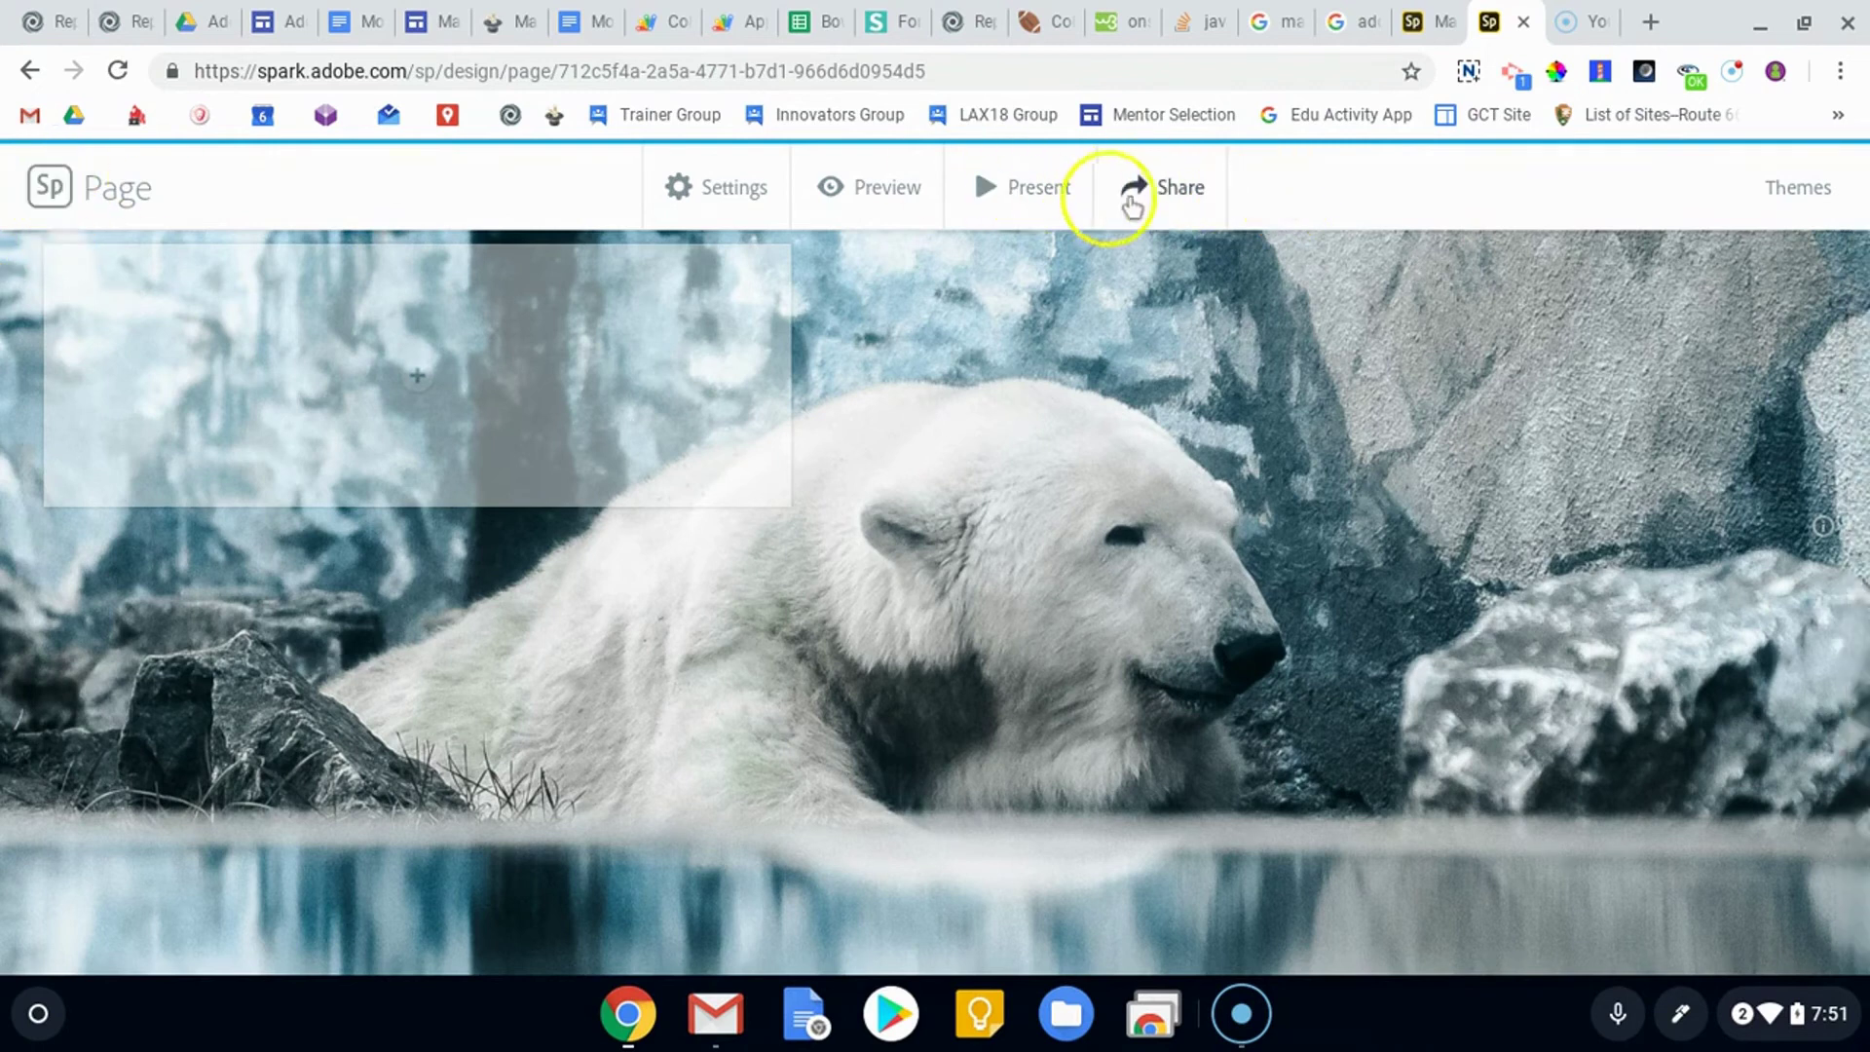
Step: Return to the Spark projects list and scroll down to the bear 'title page' card
click(46, 188)
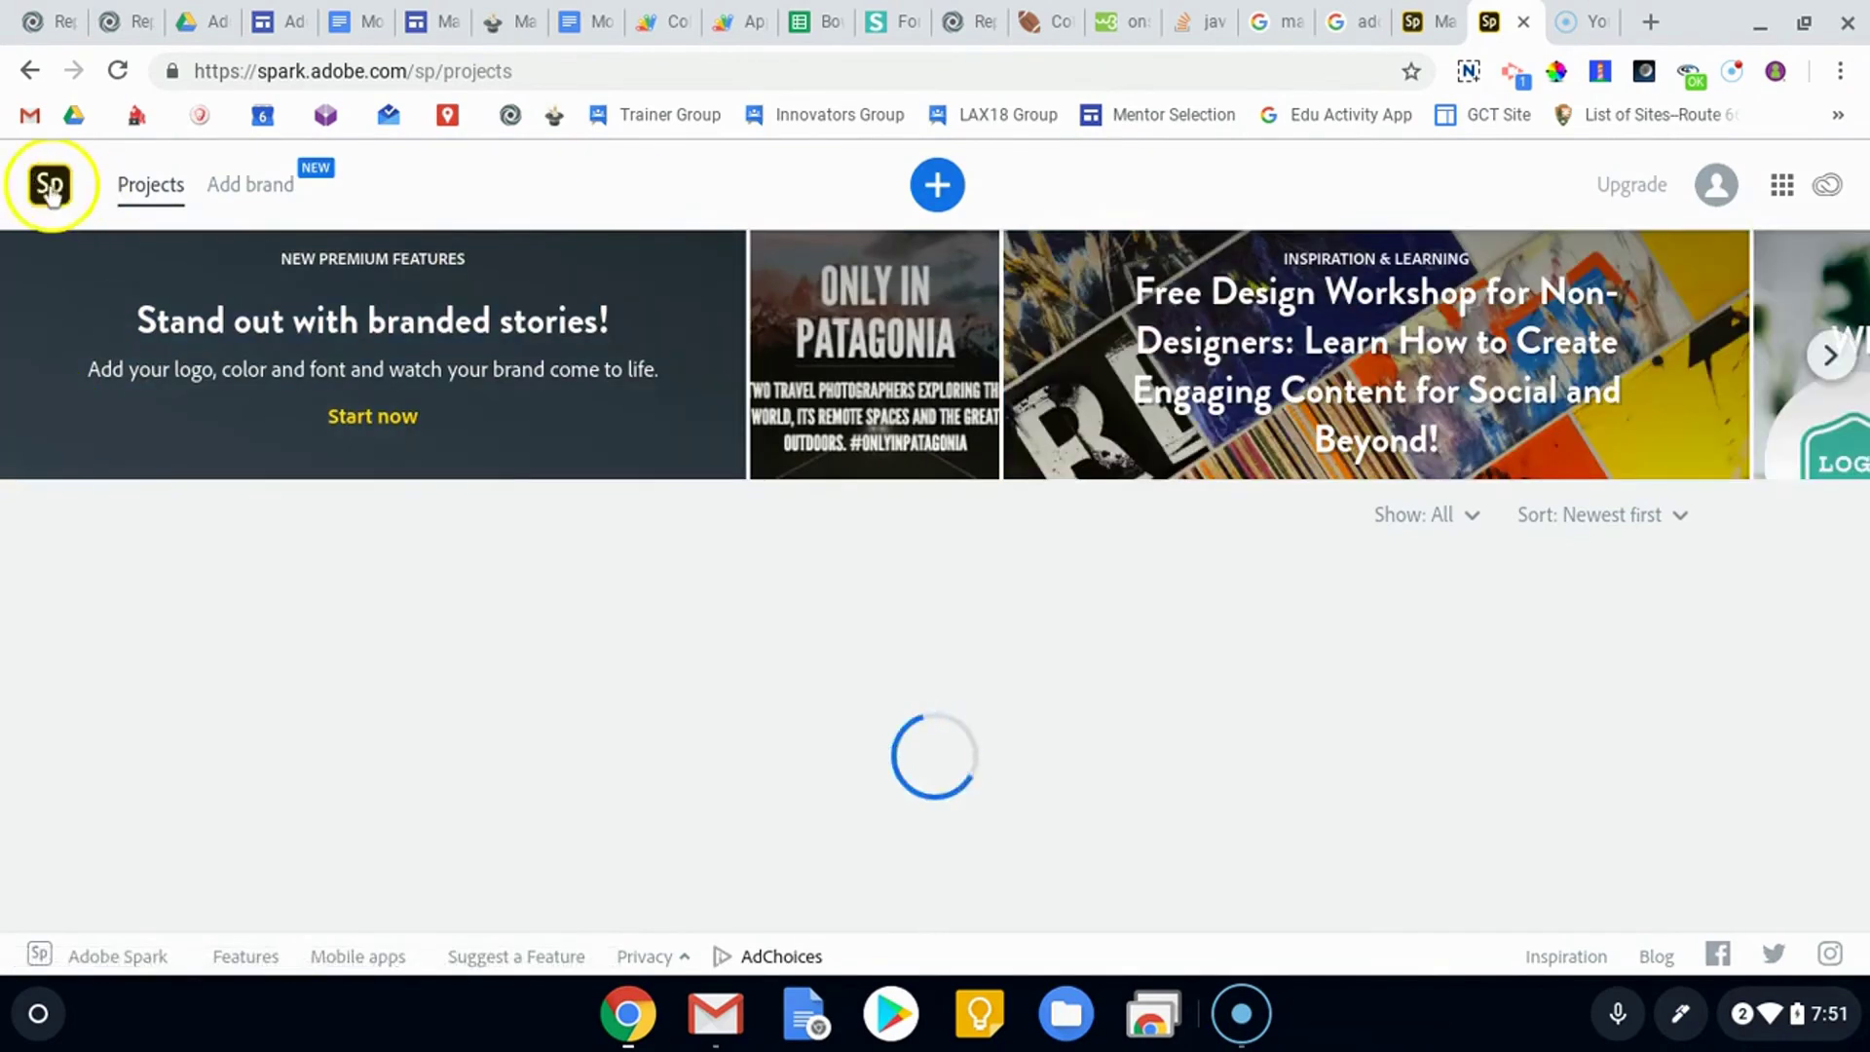
scroll(688, 745, down, 1)
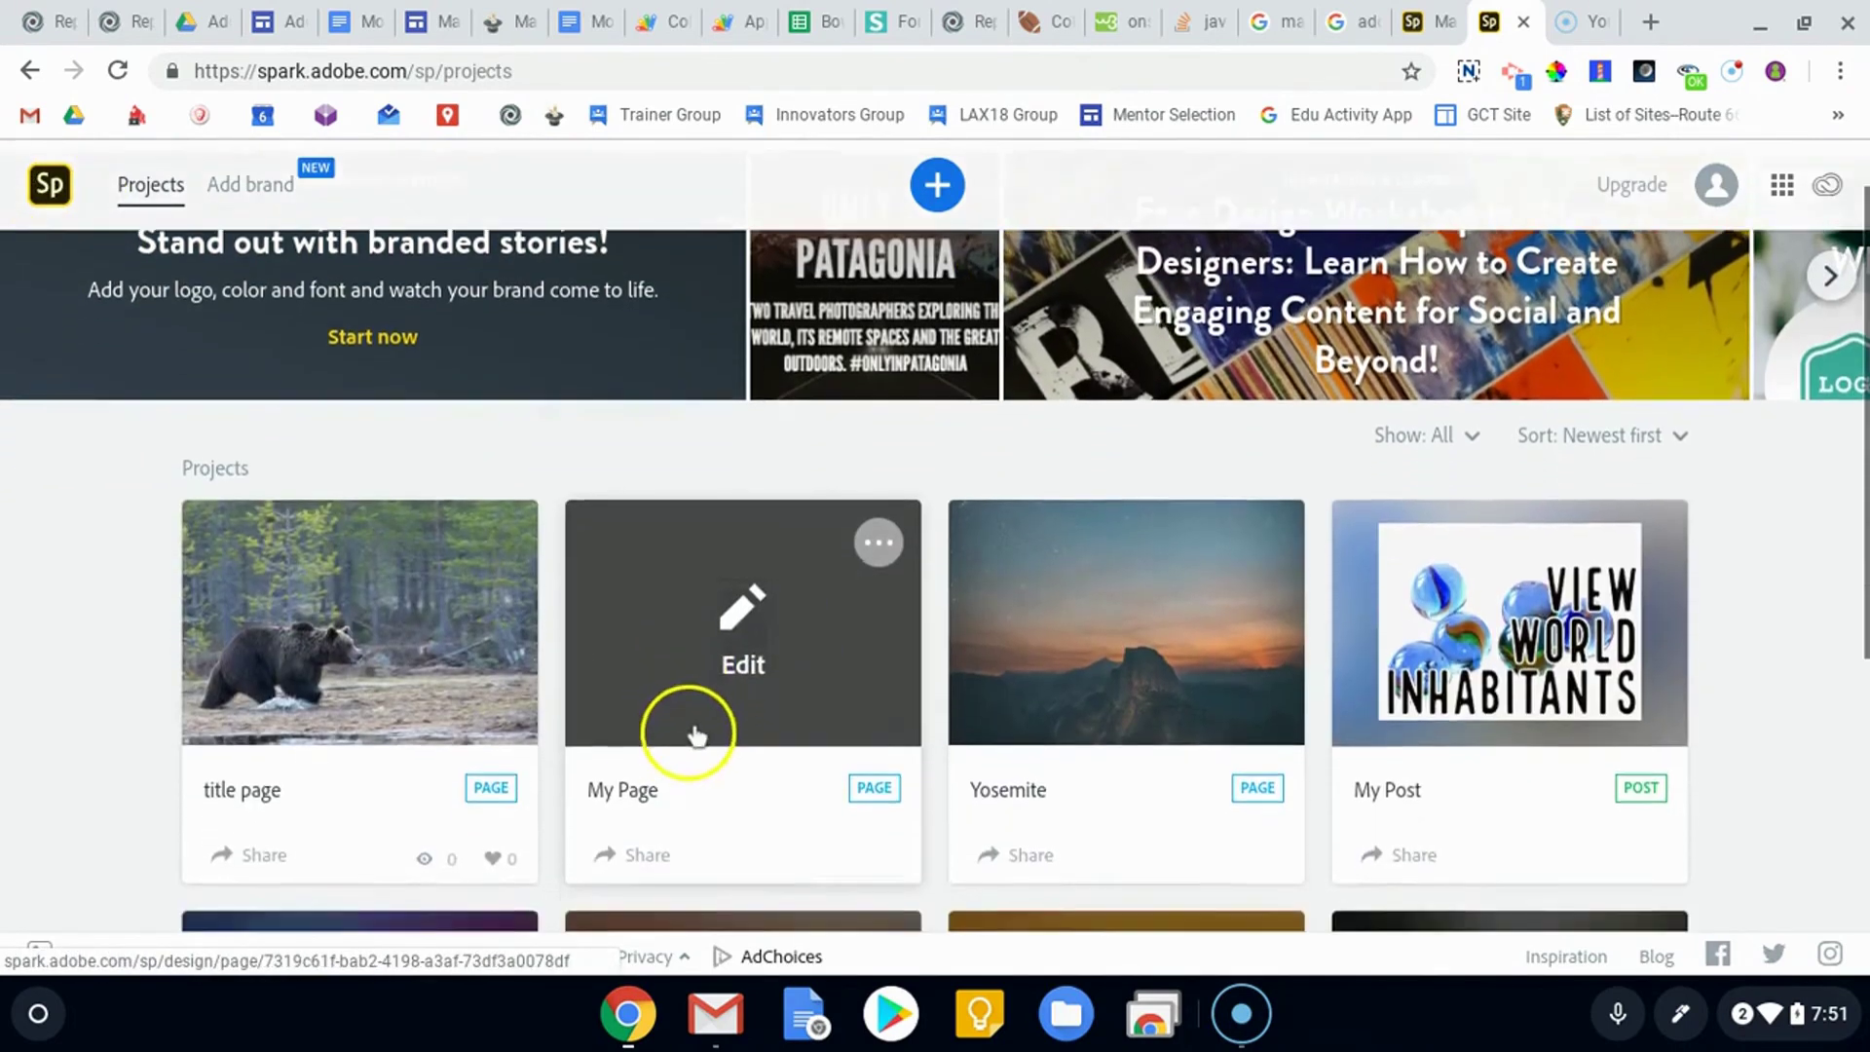